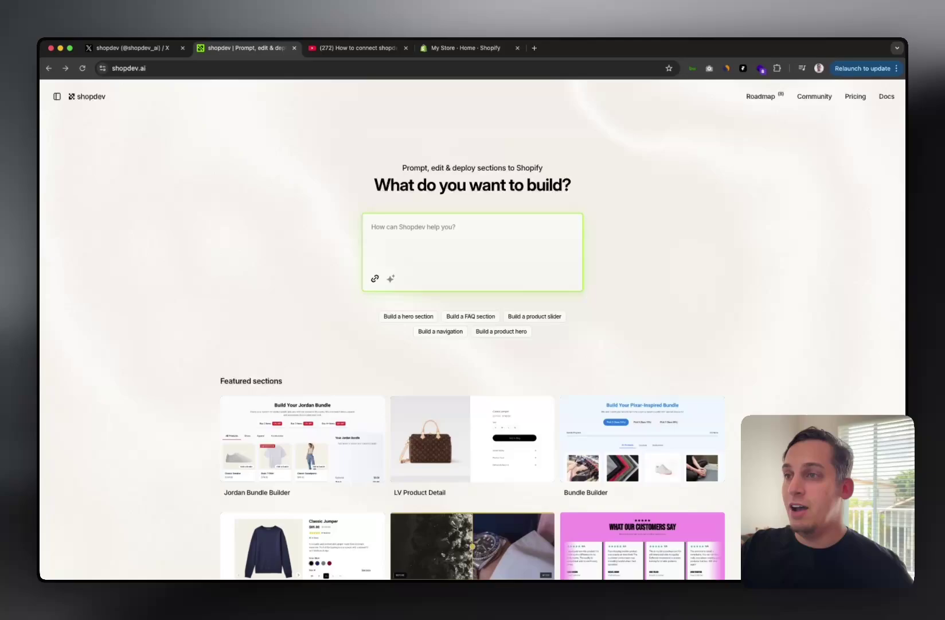
Play shopdev's pong discount game video on X, pause it, and replay it from 0:02
{"action": "left_click", "coordinate": [126, 47]}
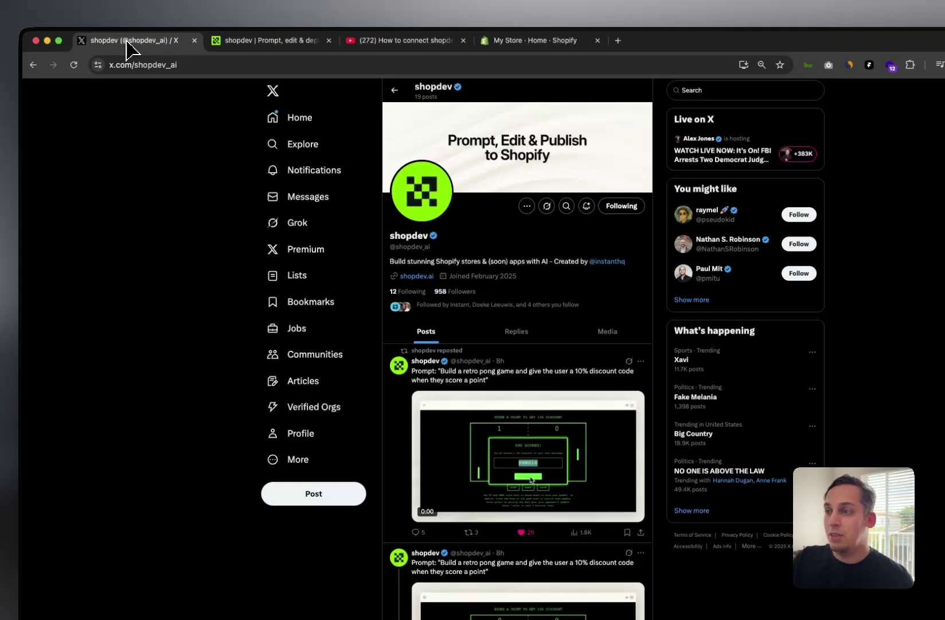
{"action": "left_click", "coordinate": [538, 463]}
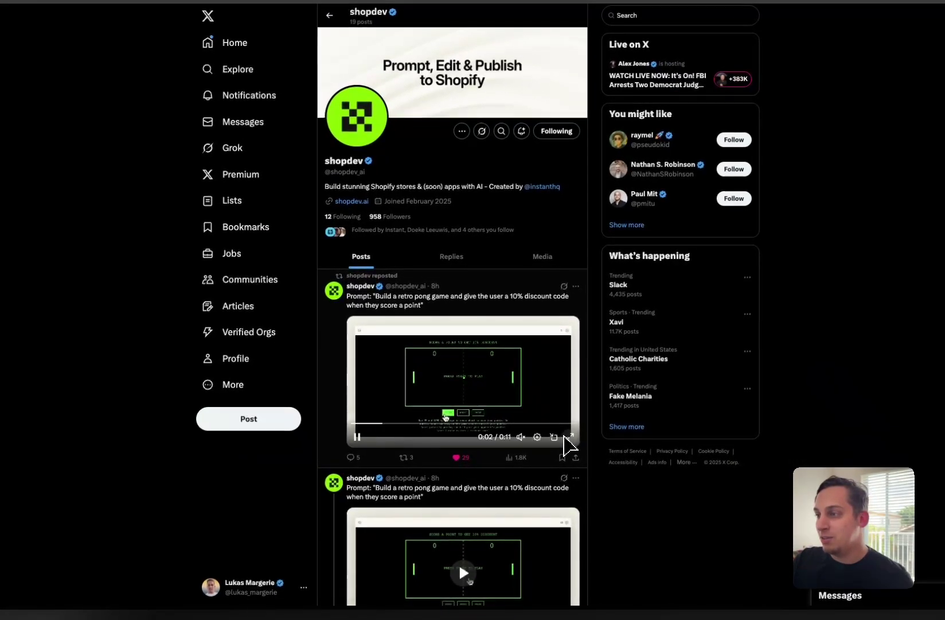
{"action": "left_click", "coordinate": [357, 437]}
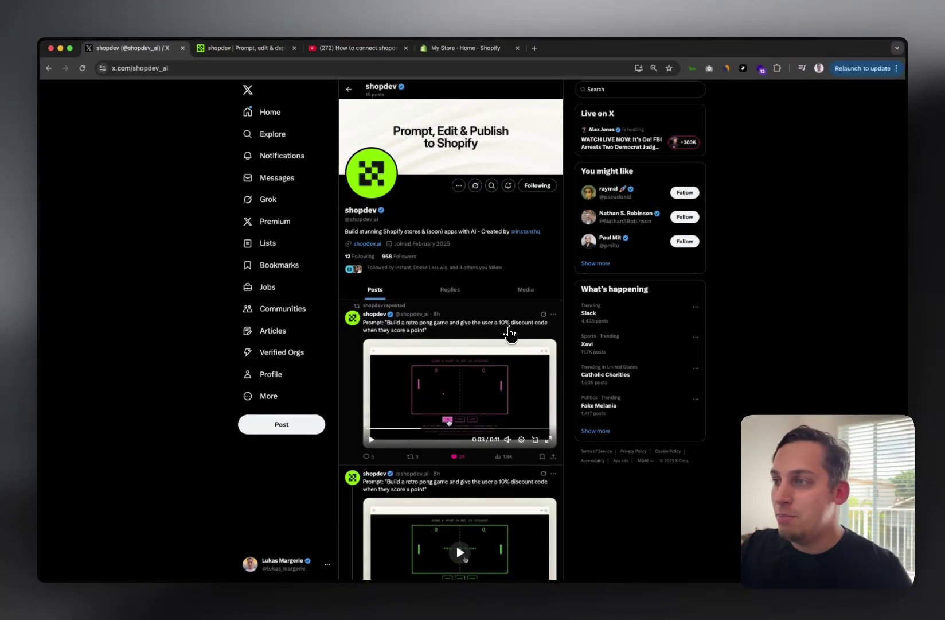
{"action": "left_click", "coordinate": [418, 428]}
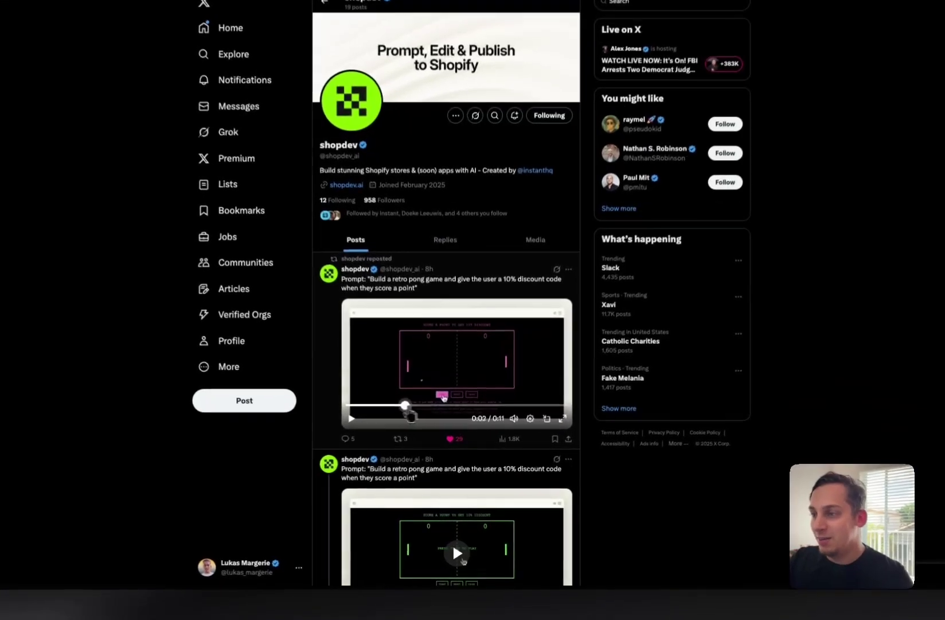
{"action": "left_click", "coordinate": [351, 417]}
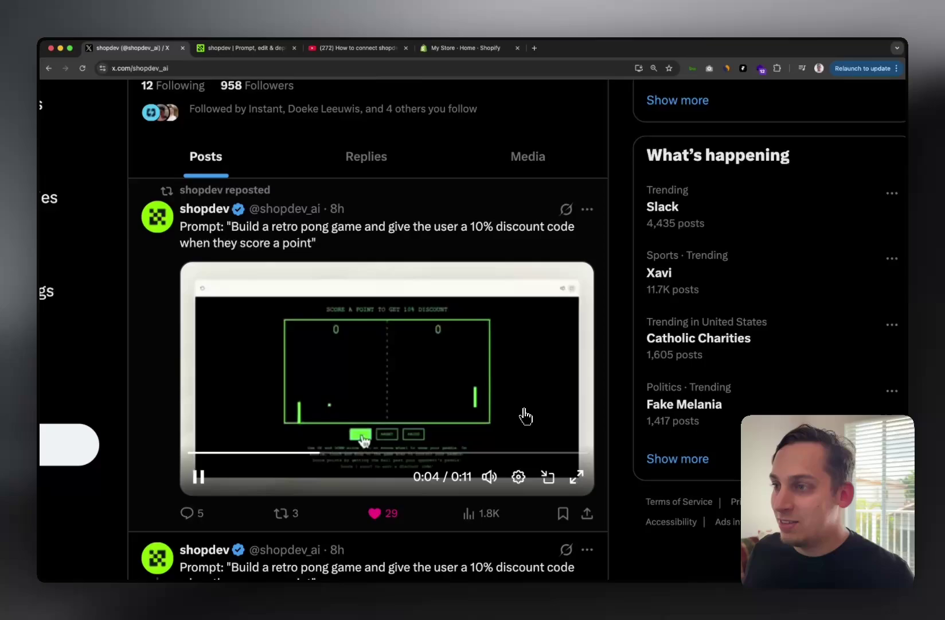
{"action": "scroll", "coordinate": [526, 417], "scroll_direction": "left", "scroll_amount": 2}
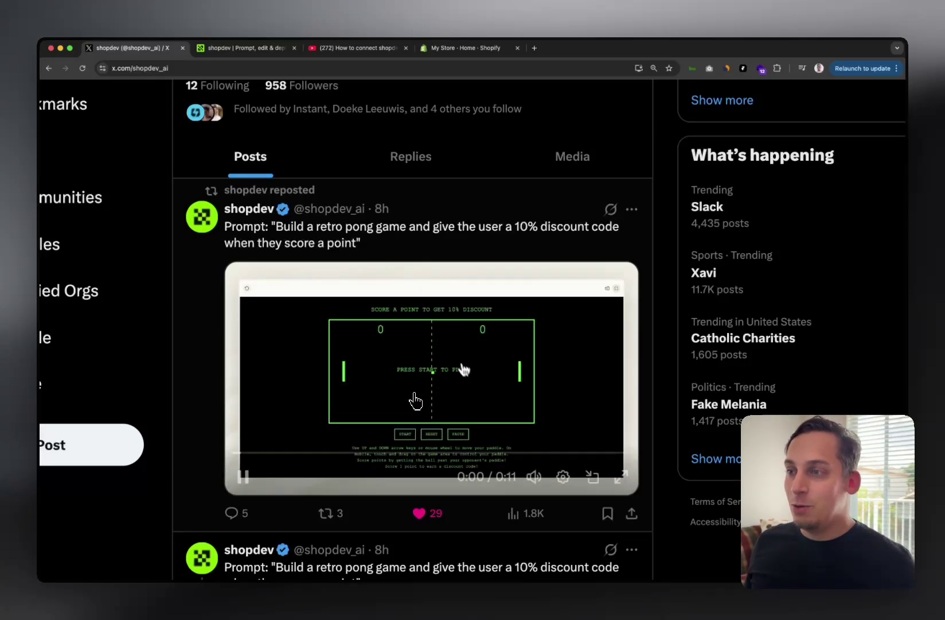
{"action": "key", "text": "super+minus"}
{"action": "key", "text": "super+minus"}
{"action": "key", "text": "super+minus"}
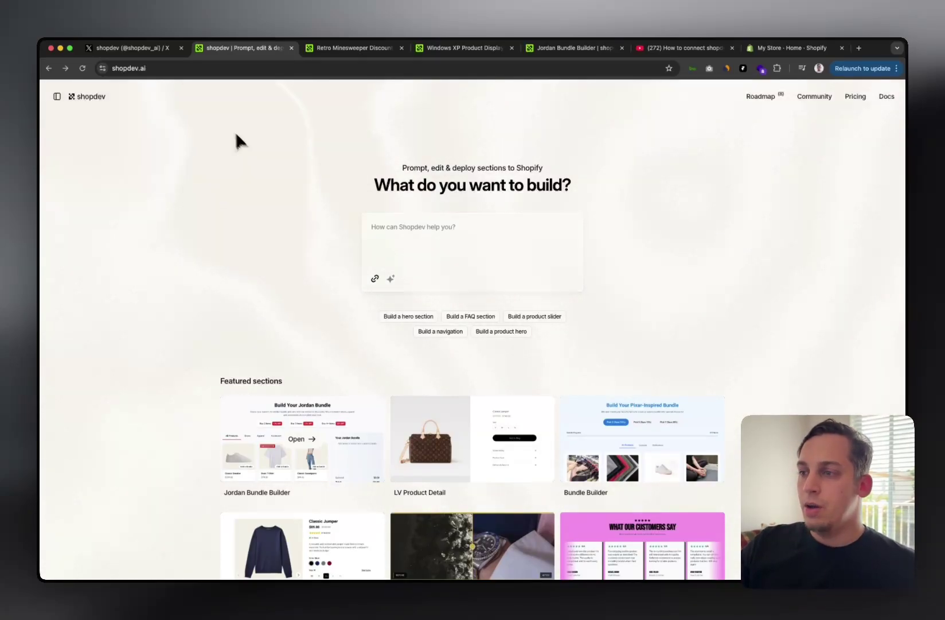
Scroll the Featured sections and open the Retro Minesweeper Discount Code Game example
{"action": "scroll", "coordinate": [247, 149], "scroll_direction": "down", "scroll_amount": 5}
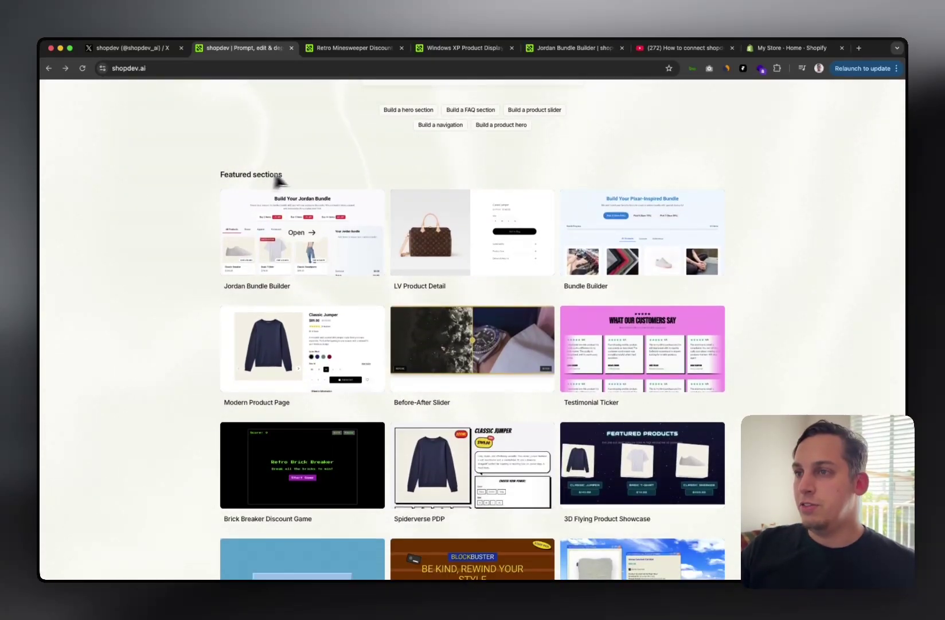
{"action": "scroll", "coordinate": [310, 183], "scroll_direction": "down", "scroll_amount": 3}
{"action": "scroll", "coordinate": [306, 195], "scroll_direction": "down", "scroll_amount": 4}
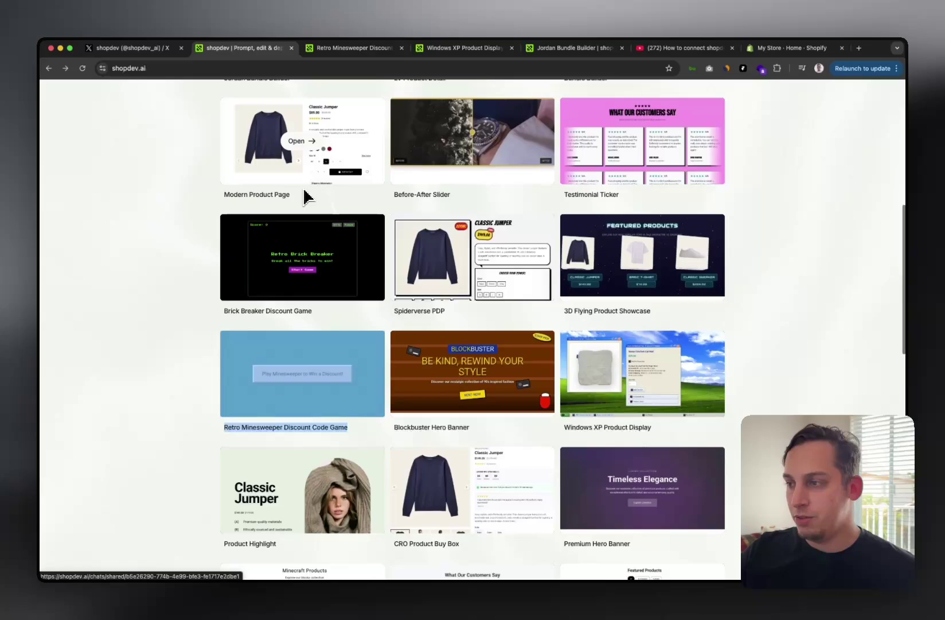
{"action": "scroll", "coordinate": [307, 313], "scroll_direction": "down", "scroll_amount": 4}
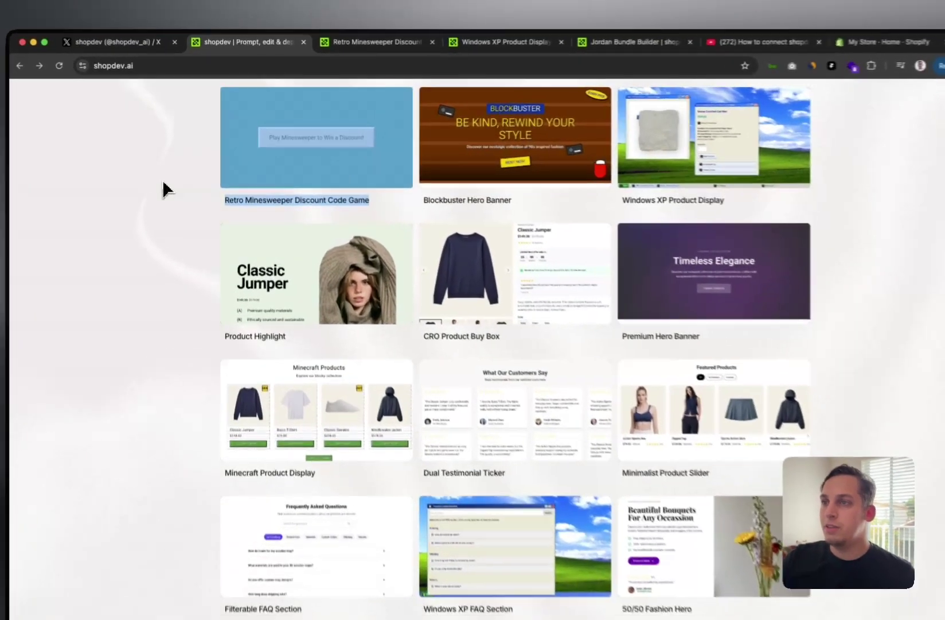
{"action": "left_click", "coordinate": [171, 174]}
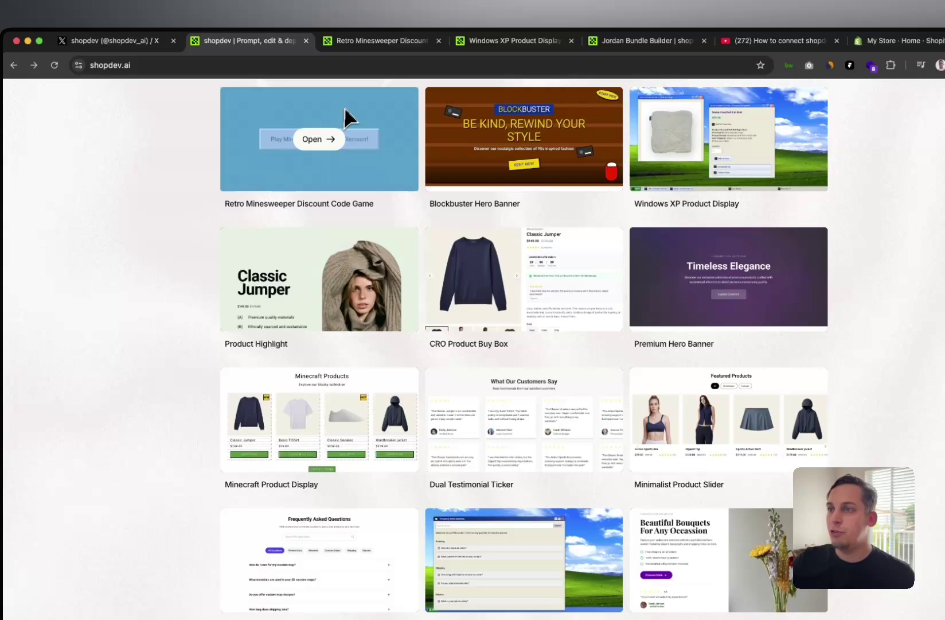
{"action": "left_click", "coordinate": [379, 46]}
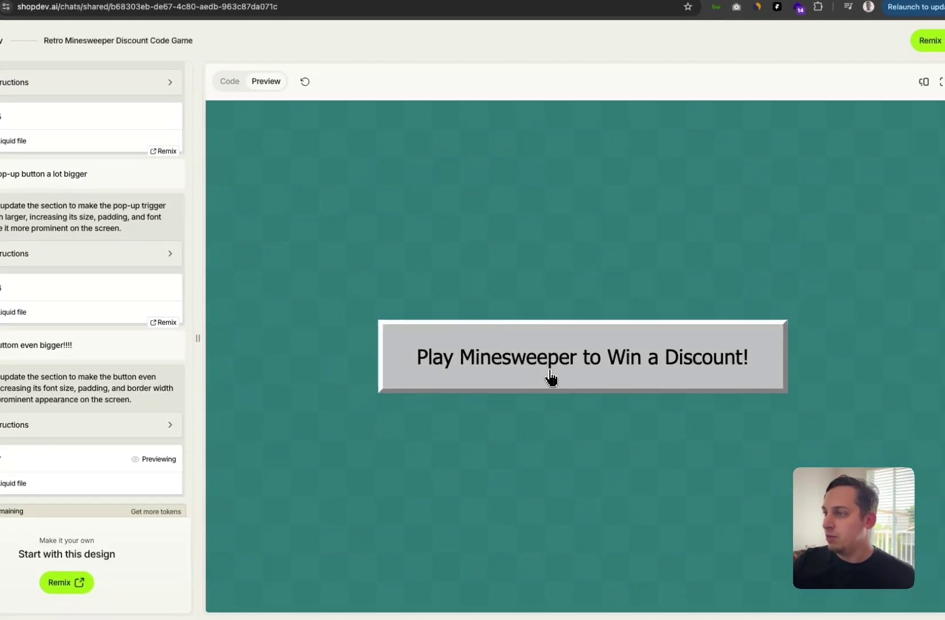
Start the Minesweeper preview and reveal cells until a mine is hit
{"action": "left_click", "coordinate": [551, 378]}
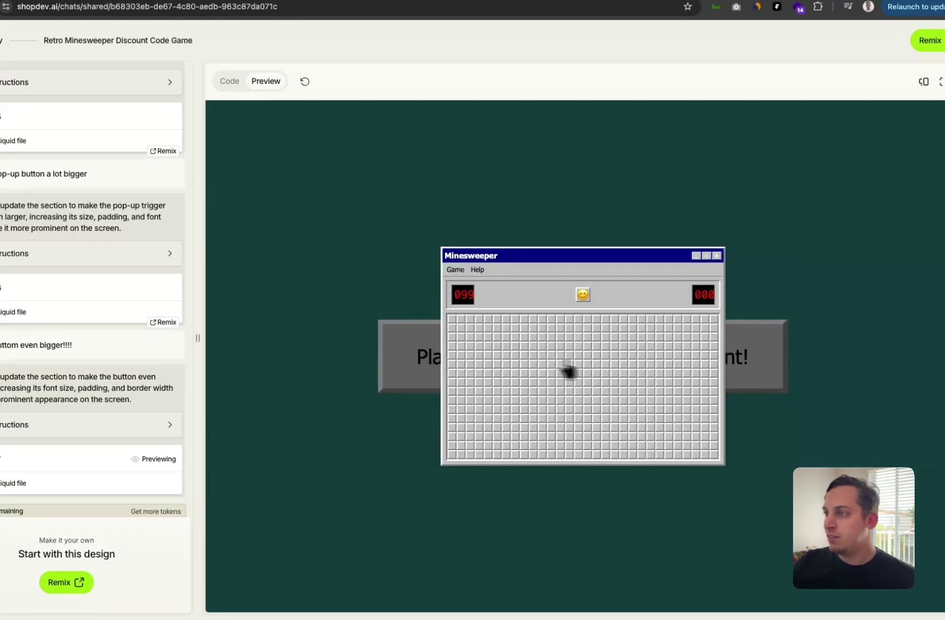
{"action": "left_click", "coordinate": [631, 365]}
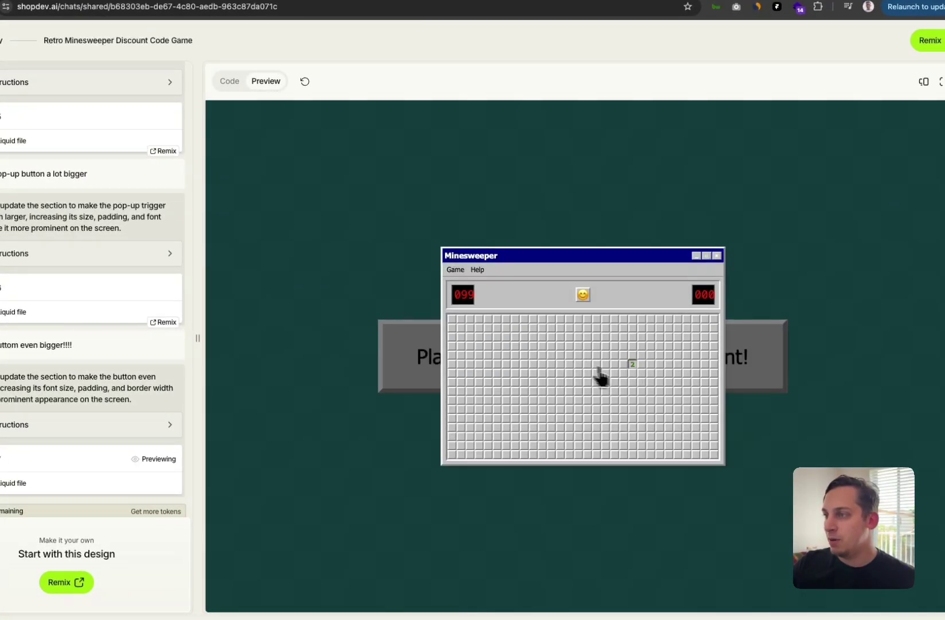
{"action": "left_click", "coordinate": [506, 345]}
{"action": "left_click", "coordinate": [705, 339]}
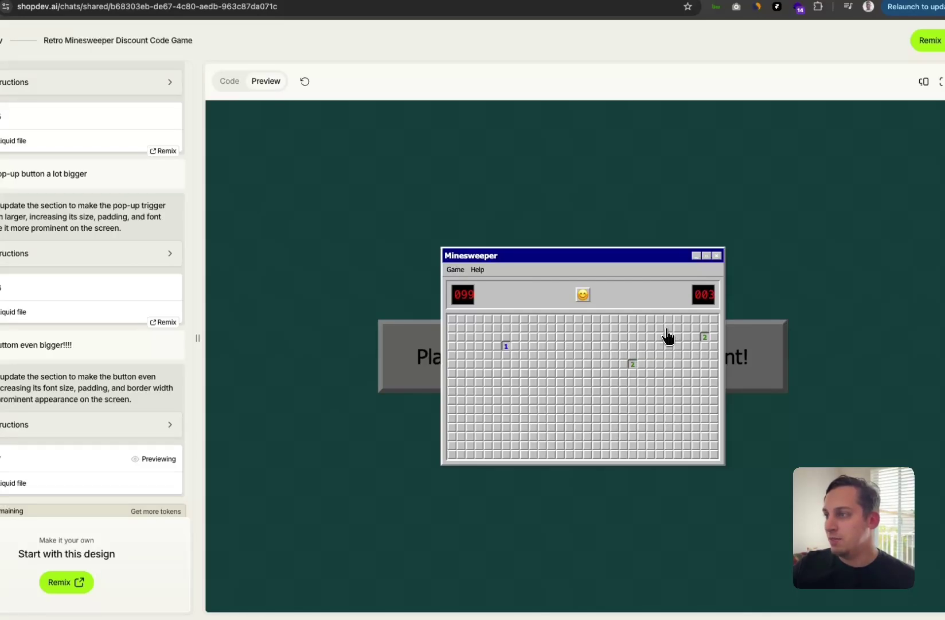
{"action": "left_click", "coordinate": [667, 333]}
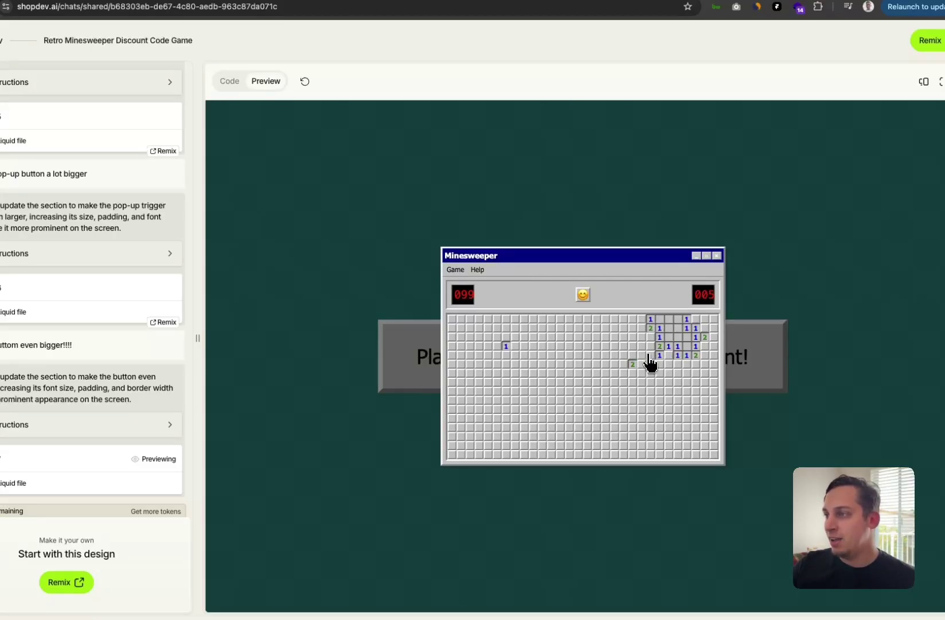
{"action": "left_click", "coordinate": [649, 356]}
{"action": "left_click", "coordinate": [629, 339]}
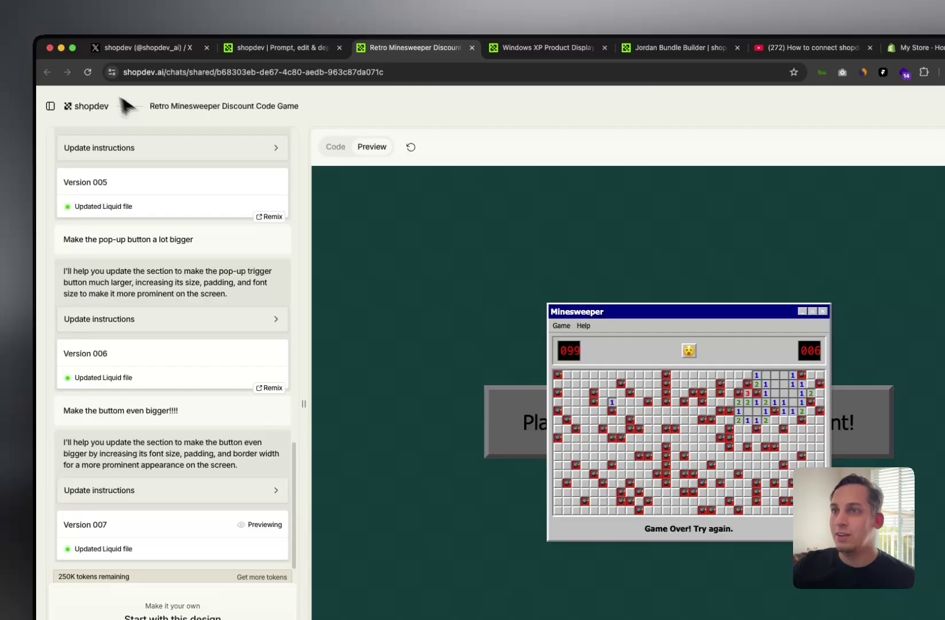
Reload the preview and play a fresh Minesweeper game to Game Over
{"action": "left_click", "coordinate": [92, 74]}
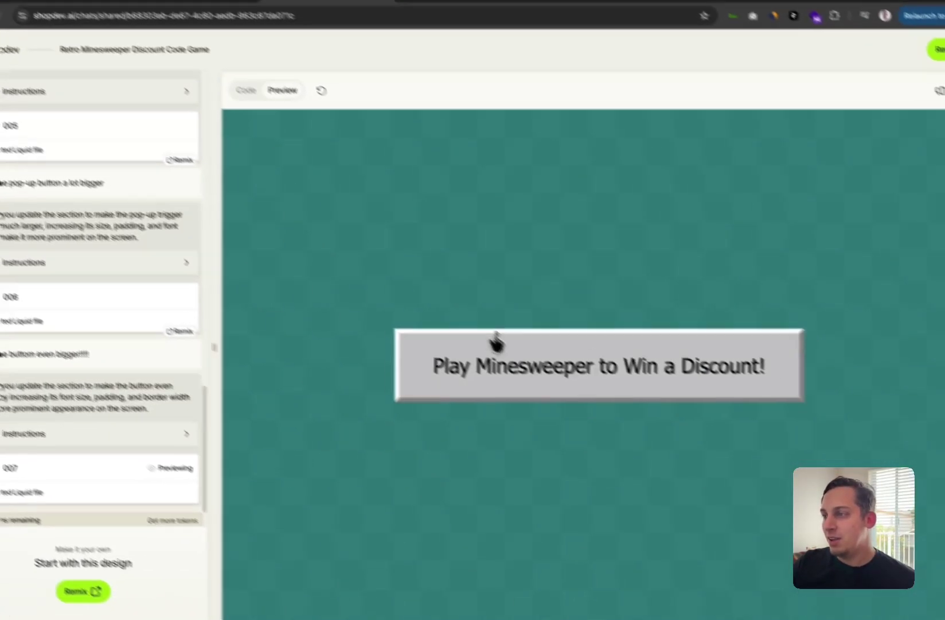
{"action": "left_click", "coordinate": [588, 405]}
{"action": "left_click", "coordinate": [441, 447]}
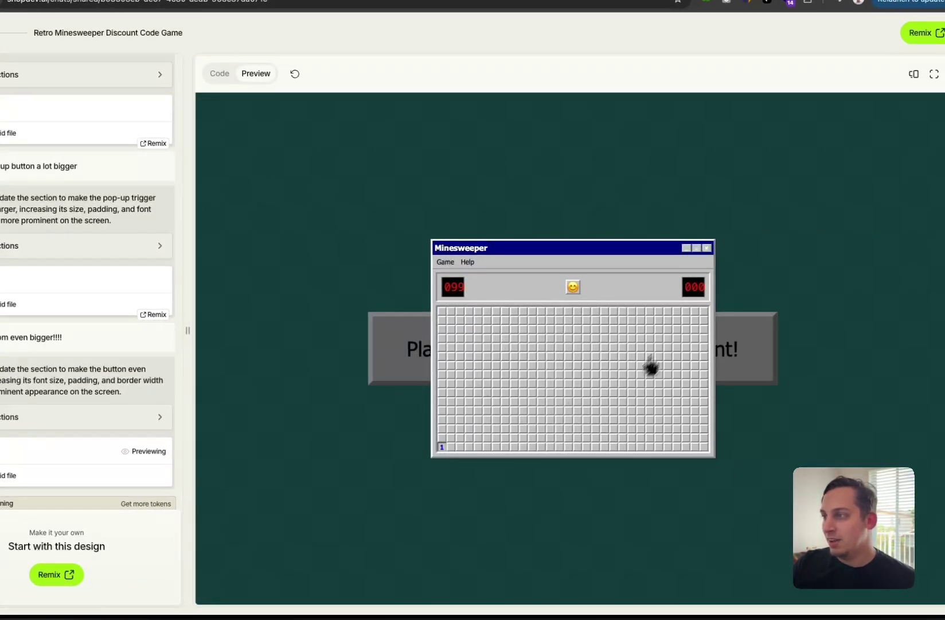
{"action": "left_click", "coordinate": [703, 318]}
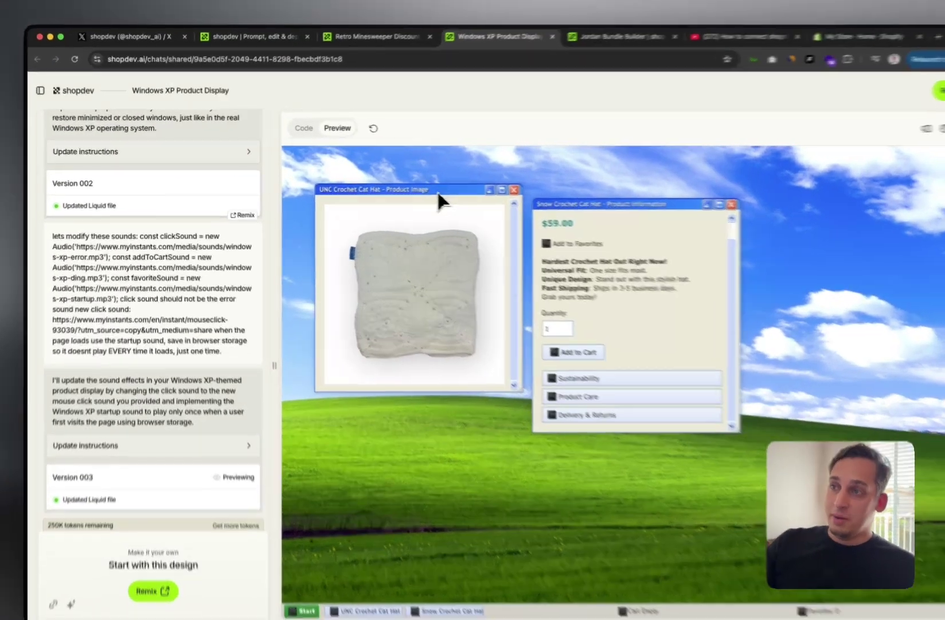
Move and resize the Windows XP product image window, then restore its size
{"action": "left_click_drag", "start_coordinate": [409, 186], "coordinate": [392, 165]}
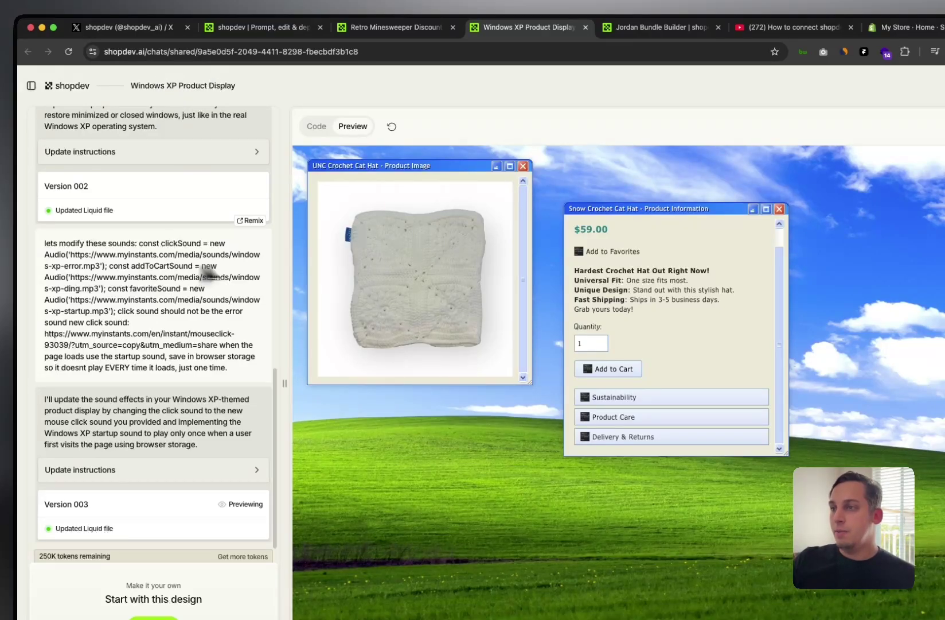
{"action": "mouse_move", "coordinate": [392, 172]}
{"action": "left_mouse_down"}
{"action": "mouse_move", "coordinate": [416, 186]}
{"action": "mouse_move", "coordinate": [399, 173]}
{"action": "left_mouse_up"}
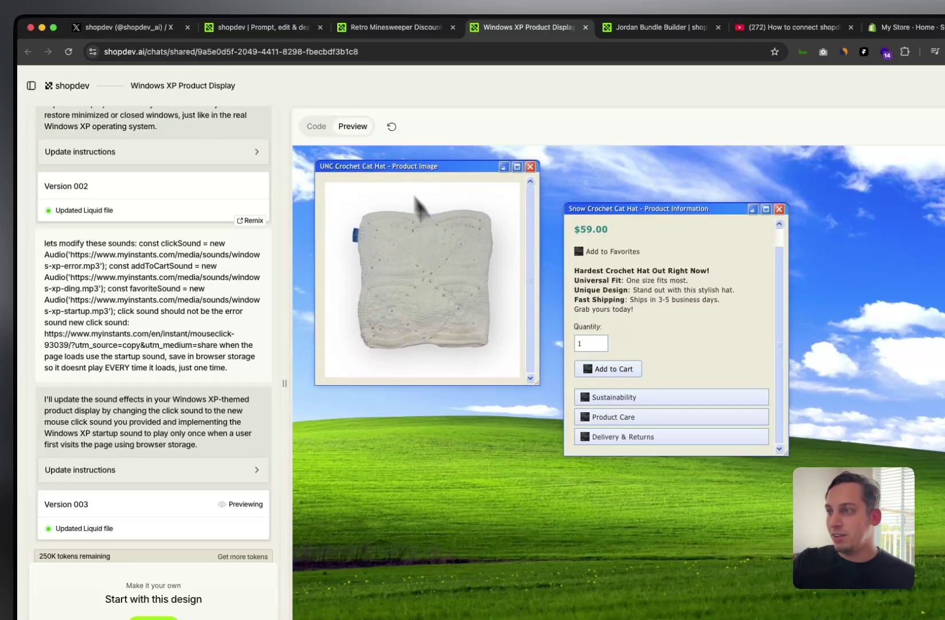
{"action": "left_click_drag", "start_coordinate": [539, 393], "coordinate": [825, 611]}
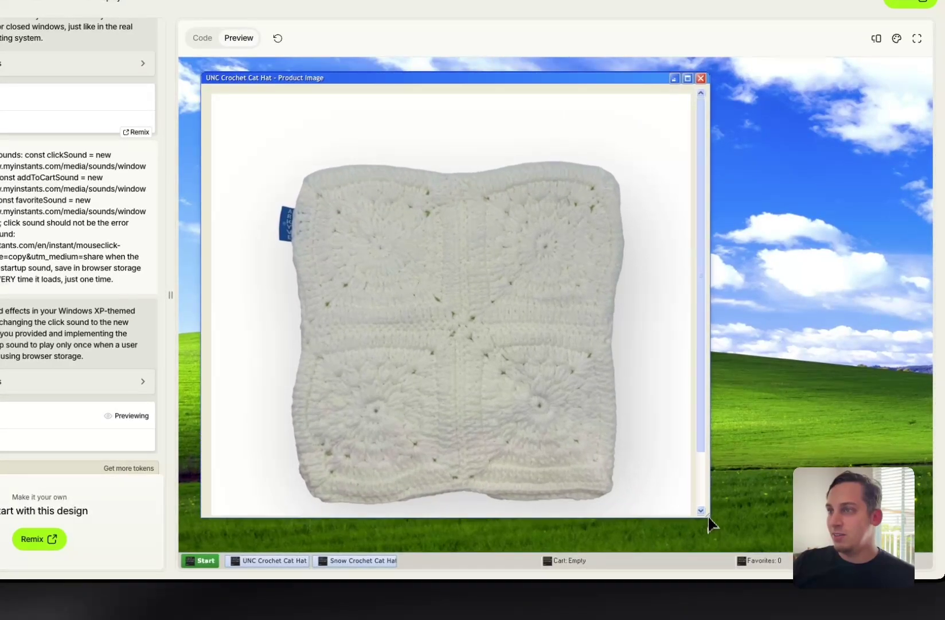
{"action": "left_click_drag", "start_coordinate": [710, 523], "coordinate": [393, 281]}
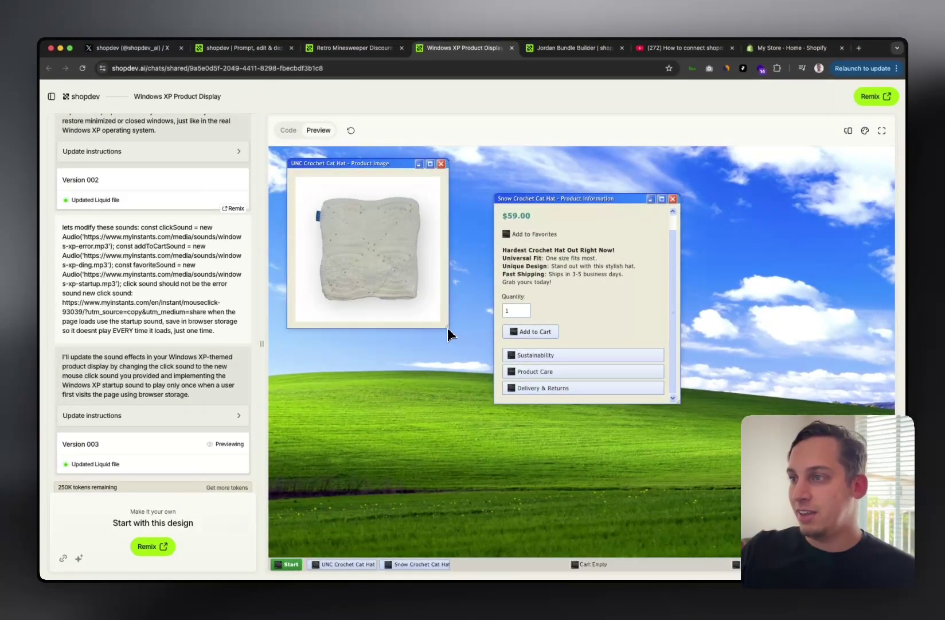
{"action": "mouse_move", "coordinate": [448, 334]}
{"action": "left_mouse_down"}
{"action": "mouse_move", "coordinate": [706, 506]}
{"action": "mouse_move", "coordinate": [519, 432]}
{"action": "mouse_move", "coordinate": [449, 331]}
{"action": "left_mouse_up"}
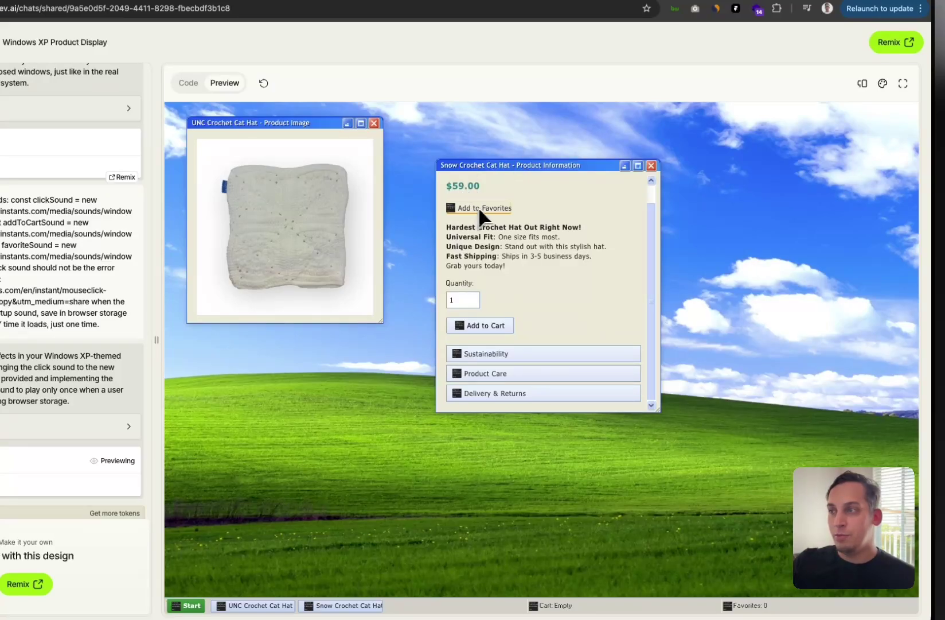
Set hat quantity to 3, expand the product detail sections, and add the crochet hat to the cart twice
{"action": "double_click", "coordinate": [473, 298]}
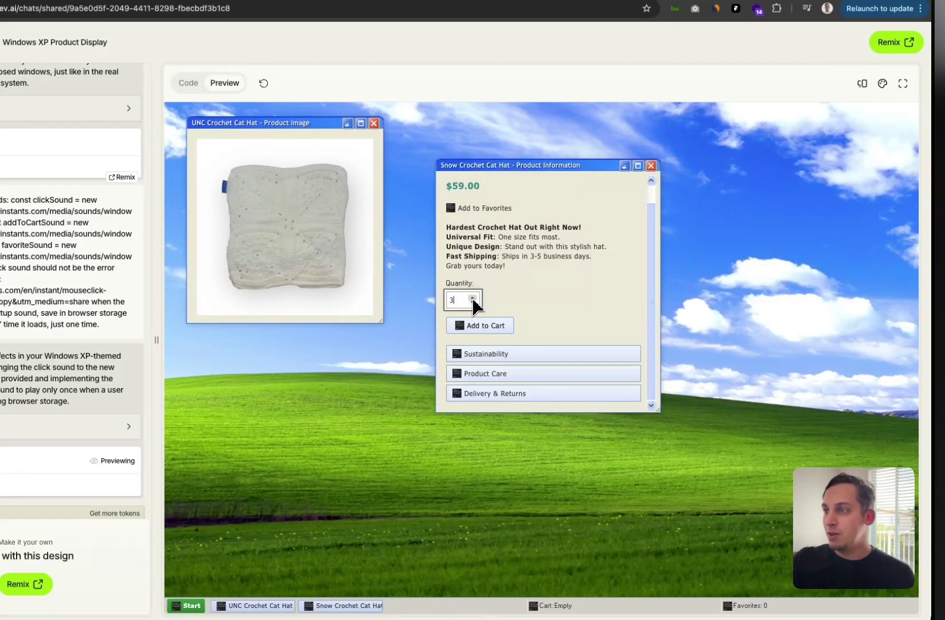
{"action": "left_click", "coordinate": [492, 360]}
{"action": "scroll", "coordinate": [528, 362], "scroll_direction": "down", "scroll_amount": 1}
{"action": "left_click", "coordinate": [502, 373]}
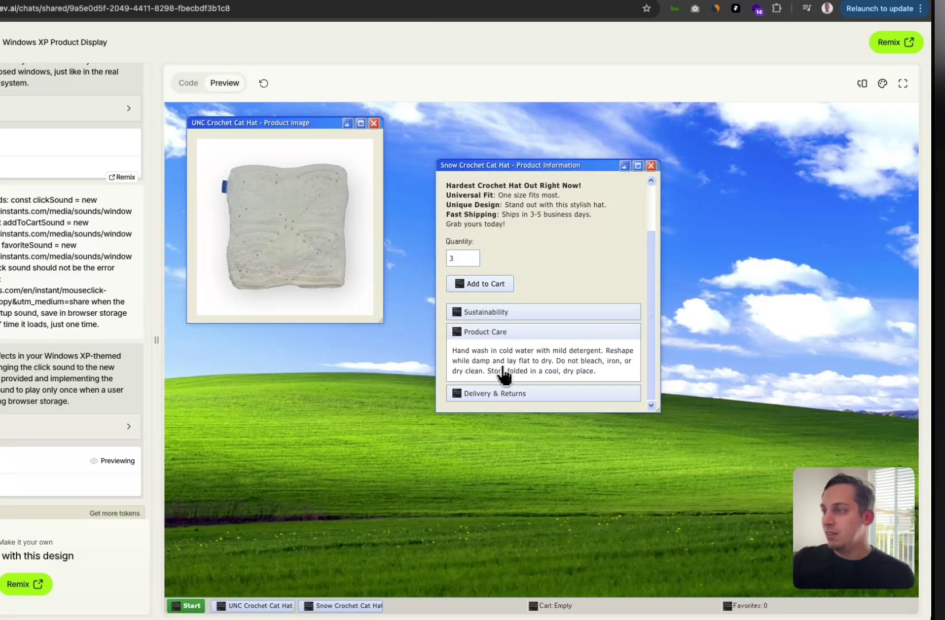
{"action": "left_click", "coordinate": [497, 395]}
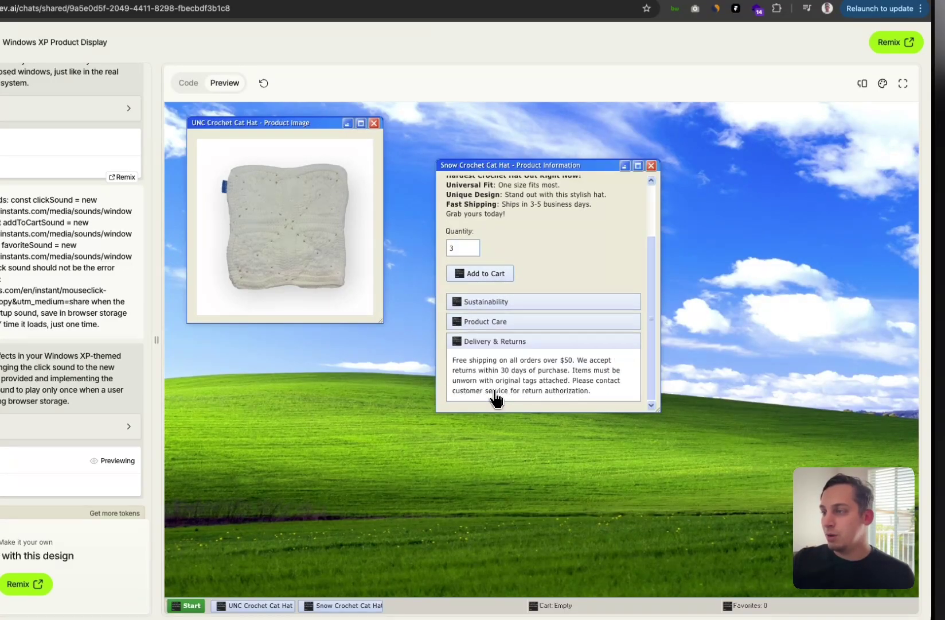
{"action": "left_click", "coordinate": [491, 276]}
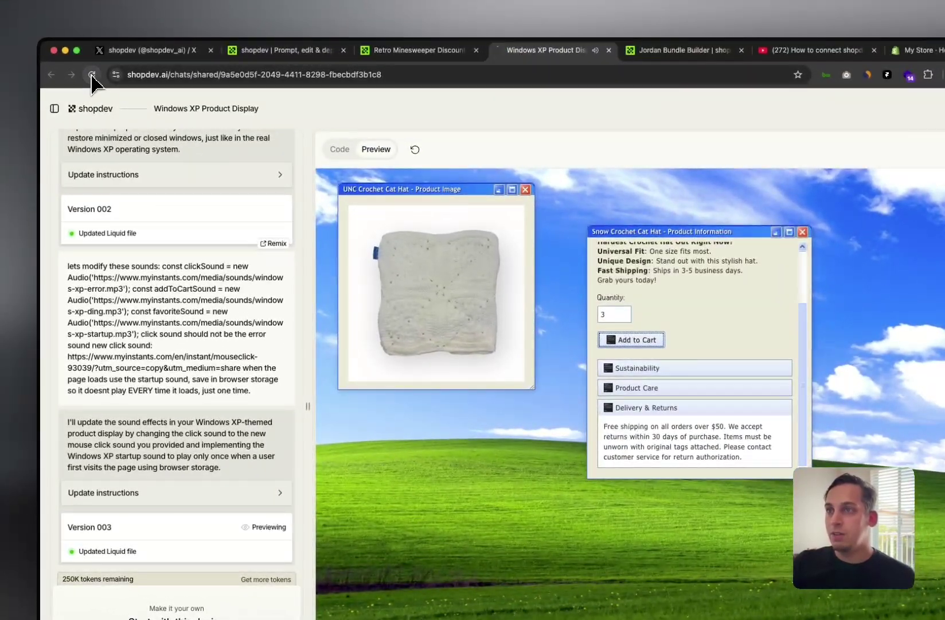
{"action": "left_click", "coordinate": [92, 75]}
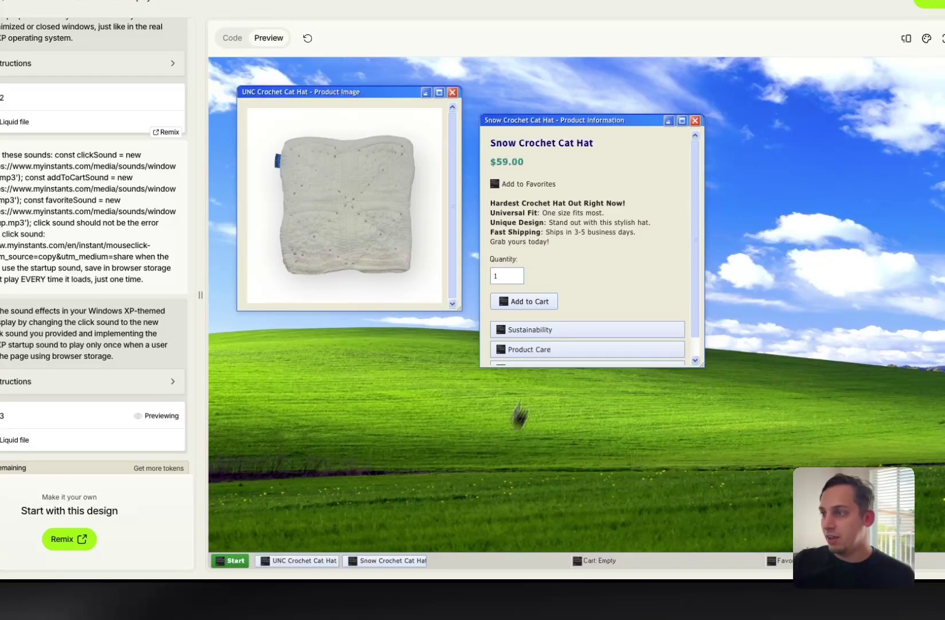
{"action": "left_click", "coordinate": [531, 303]}
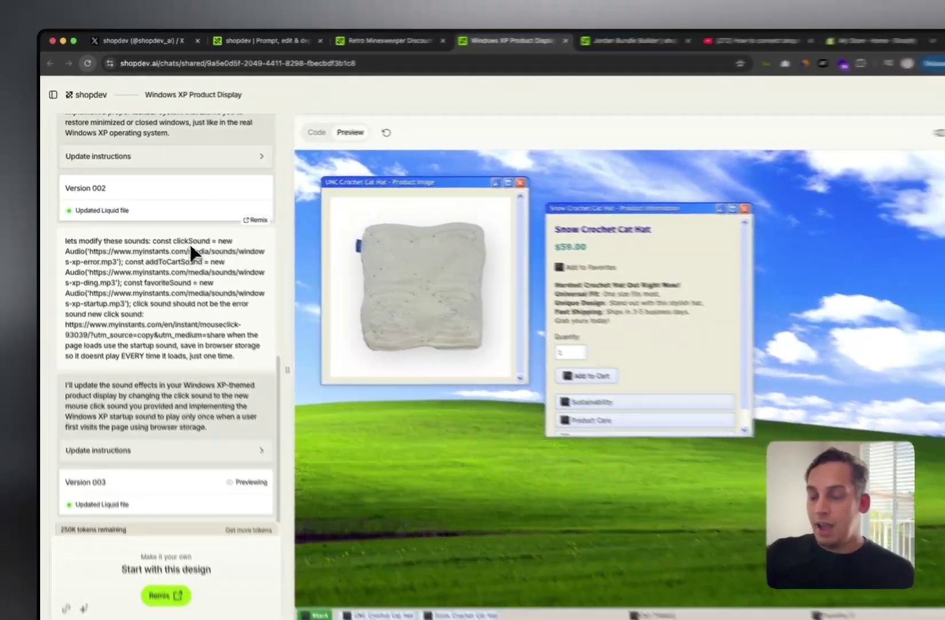
Review the chat's original prompt and Version 003, then switch to the Jordan Bundle Builder chat
{"action": "scroll", "coordinate": [190, 244], "scroll_direction": "up", "scroll_amount": 10}
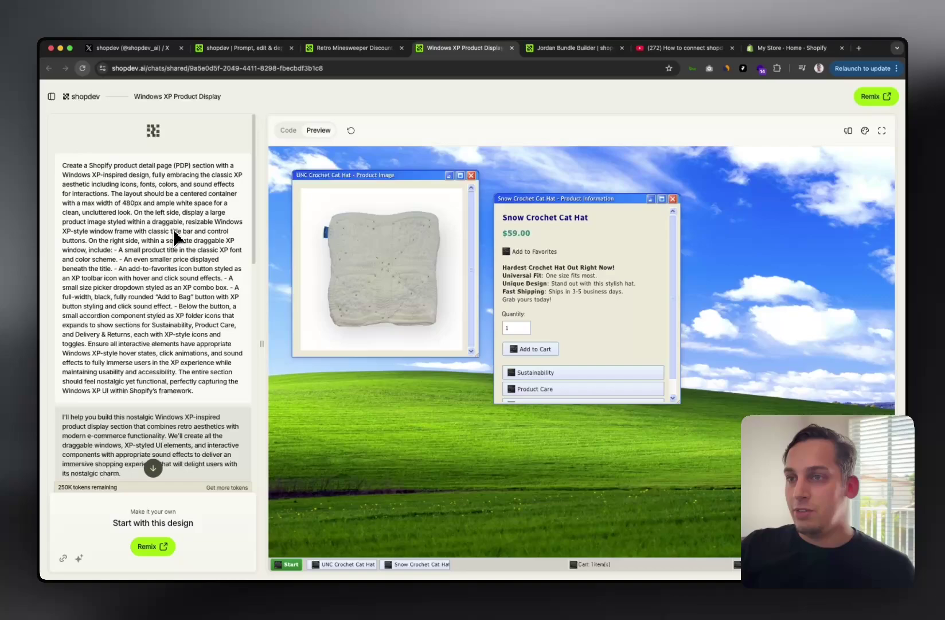
{"action": "scroll", "coordinate": [175, 238], "scroll_direction": "down", "scroll_amount": 2}
{"action": "scroll", "coordinate": [164, 239], "scroll_direction": "down", "scroll_amount": 15}
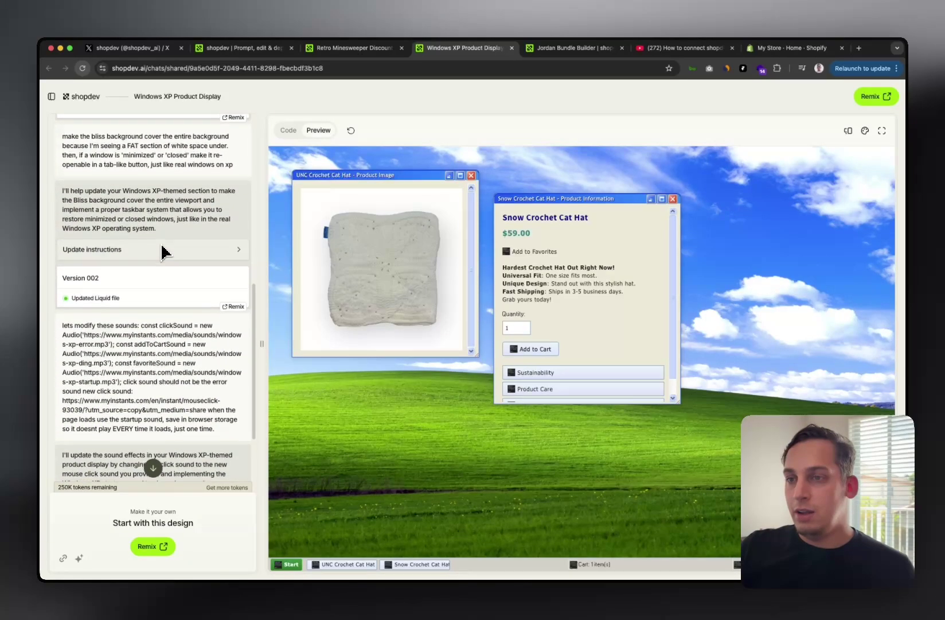
{"action": "scroll", "coordinate": [149, 249], "scroll_direction": "down", "scroll_amount": 2}
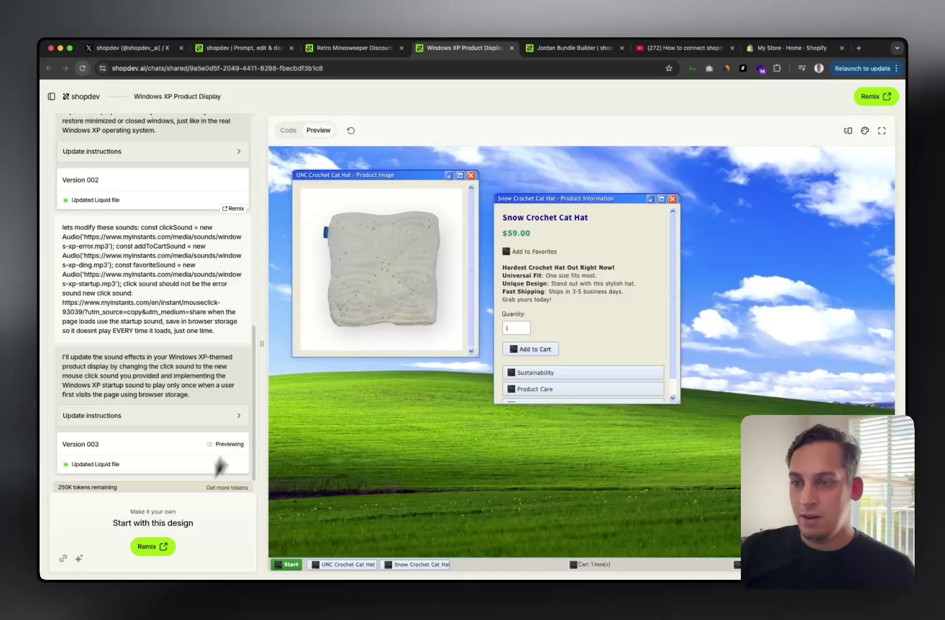
{"action": "scroll", "coordinate": [205, 363], "scroll_direction": "up", "scroll_amount": 15}
{"action": "scroll", "coordinate": [202, 367], "scroll_direction": "up", "scroll_amount": 1}
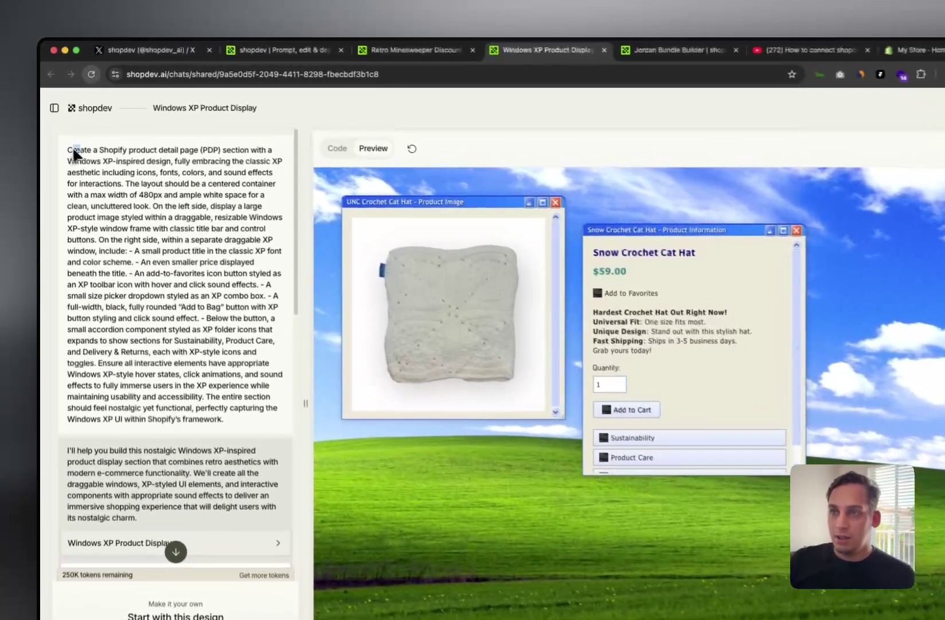
{"action": "left_click_drag", "start_coordinate": [67, 132], "coordinate": [151, 141]}
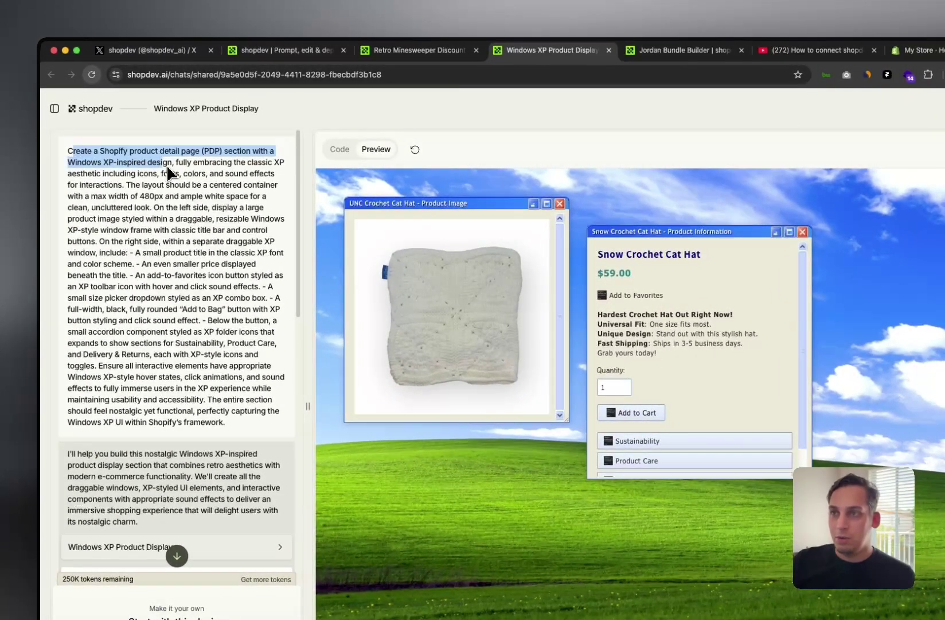
{"action": "left_click", "coordinate": [172, 168]}
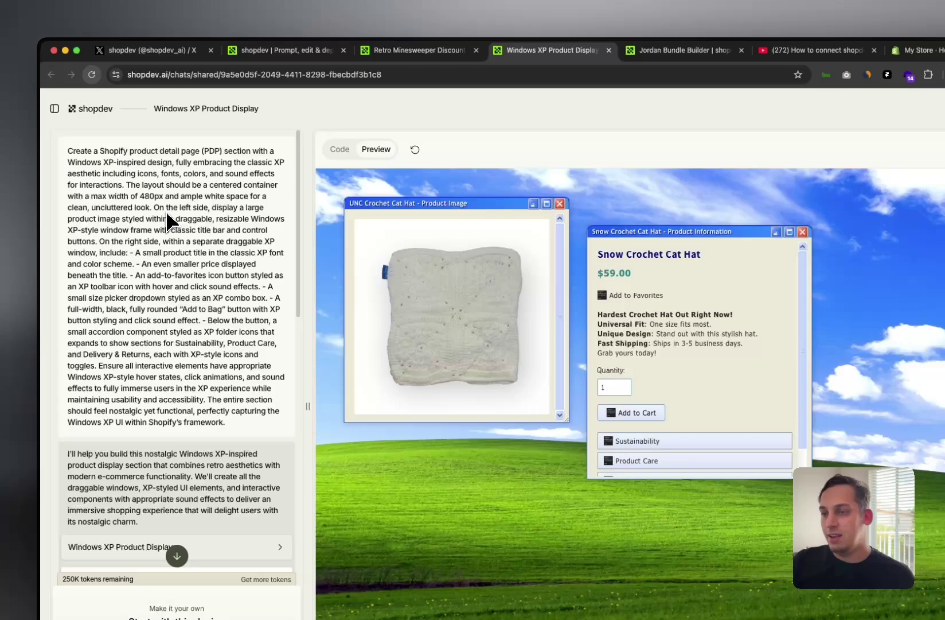
{"action": "scroll", "coordinate": [168, 221], "scroll_direction": "down", "scroll_amount": 15}
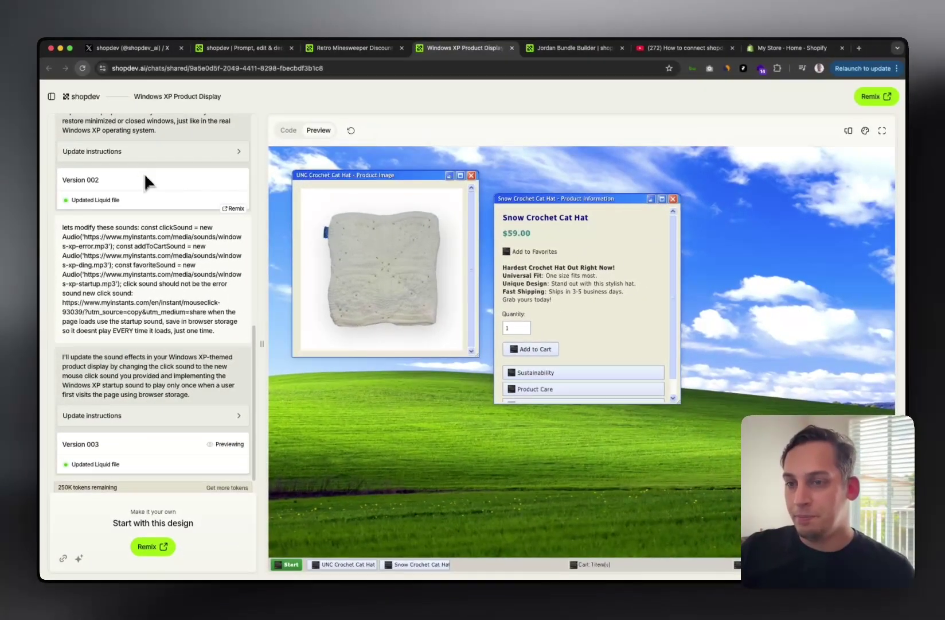
{"action": "key", "text": "ctrl+Tab"}
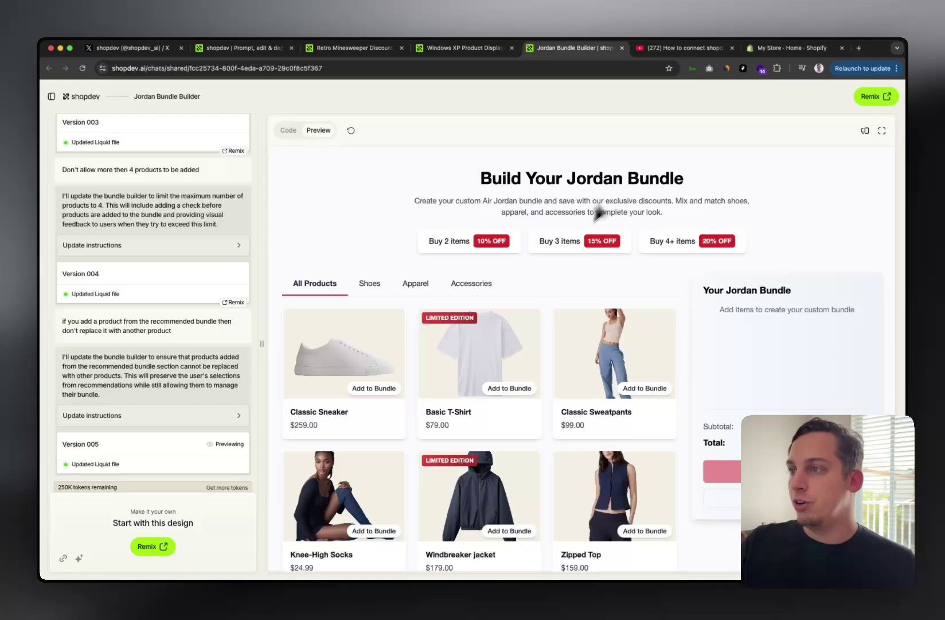
Filter the preview by Shoes, Apparel, Accessories, then All Products, and add the Classic Sneaker to the bundle
{"action": "left_click", "coordinate": [370, 283]}
{"action": "left_click", "coordinate": [415, 283]}
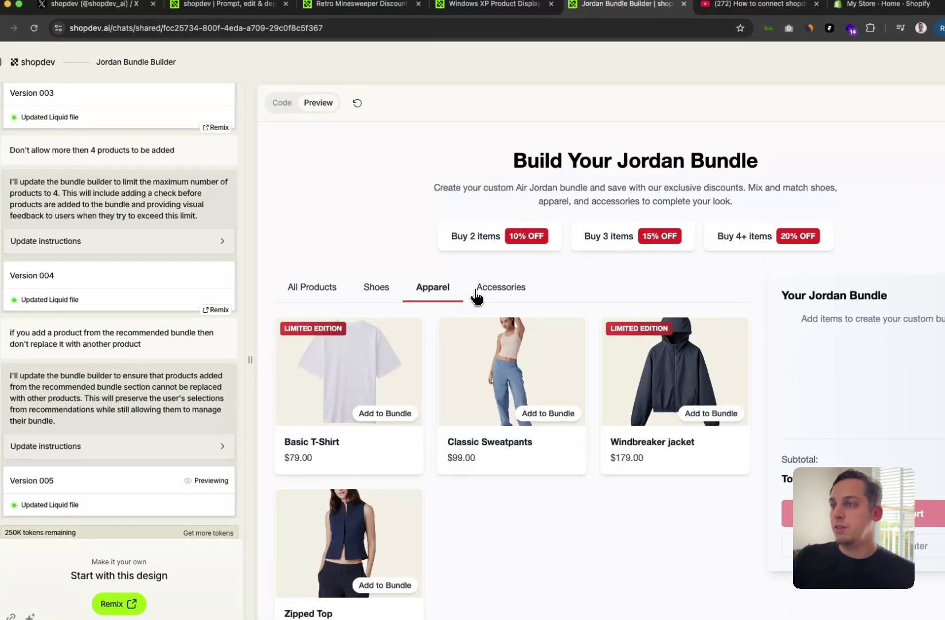
{"action": "left_click", "coordinate": [476, 294]}
{"action": "left_click", "coordinate": [316, 293]}
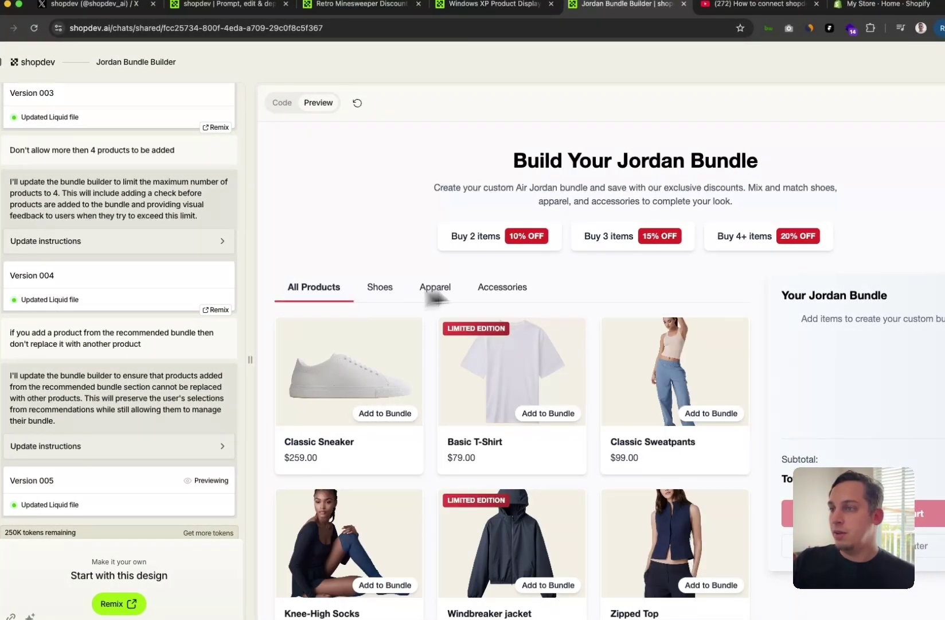
{"action": "scroll", "coordinate": [465, 307], "scroll_direction": "down", "scroll_amount": 1}
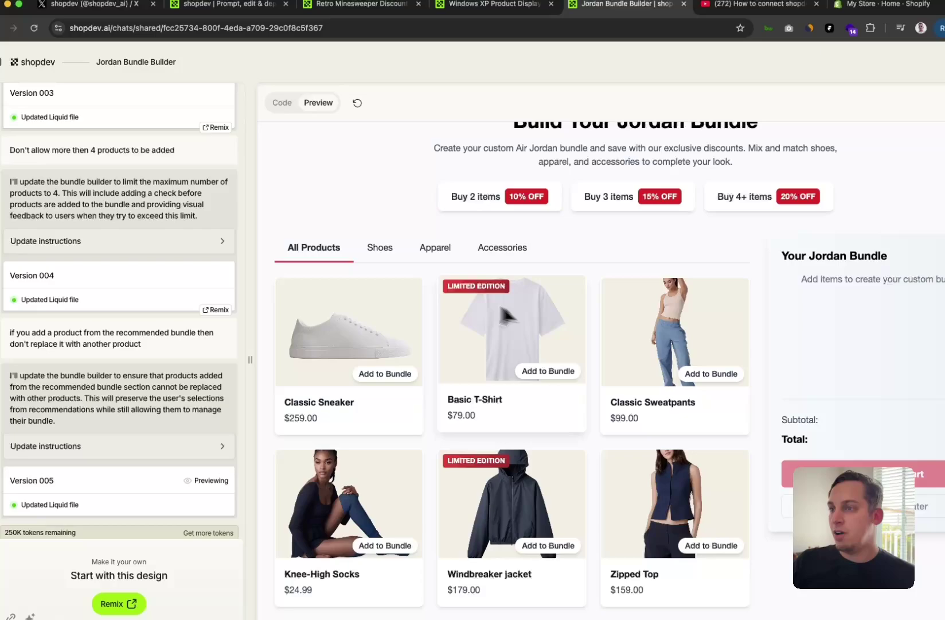
{"action": "left_click", "coordinate": [368, 379]}
Review the 10%, 15% and 20% tiers and add Basic T-Shirt and Classic Sweatpants to reach 15% off
{"action": "scroll", "coordinate": [464, 218], "scroll_direction": "up", "scroll_amount": 1}
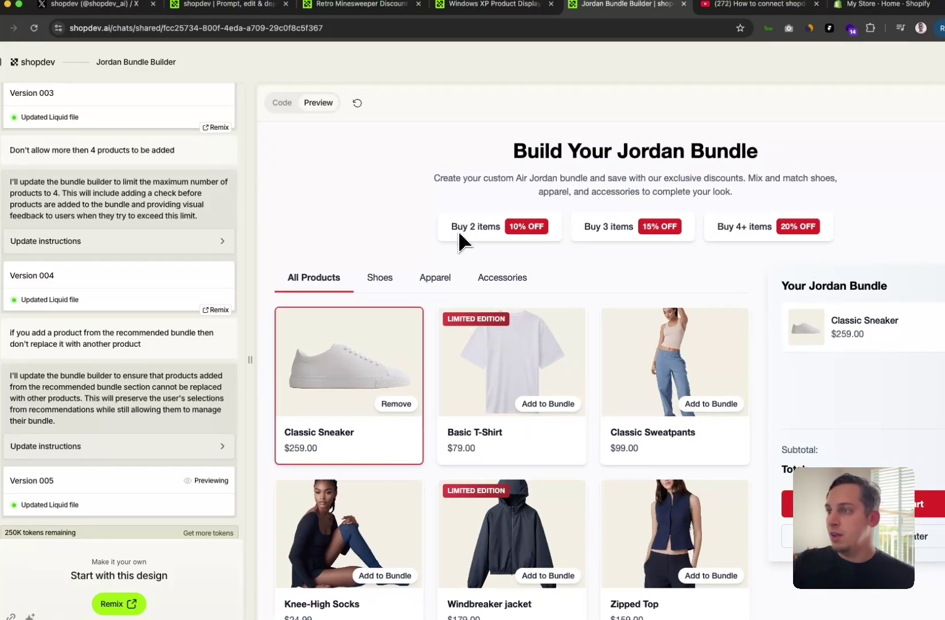
{"action": "left_click_drag", "start_coordinate": [452, 228], "coordinate": [495, 229]}
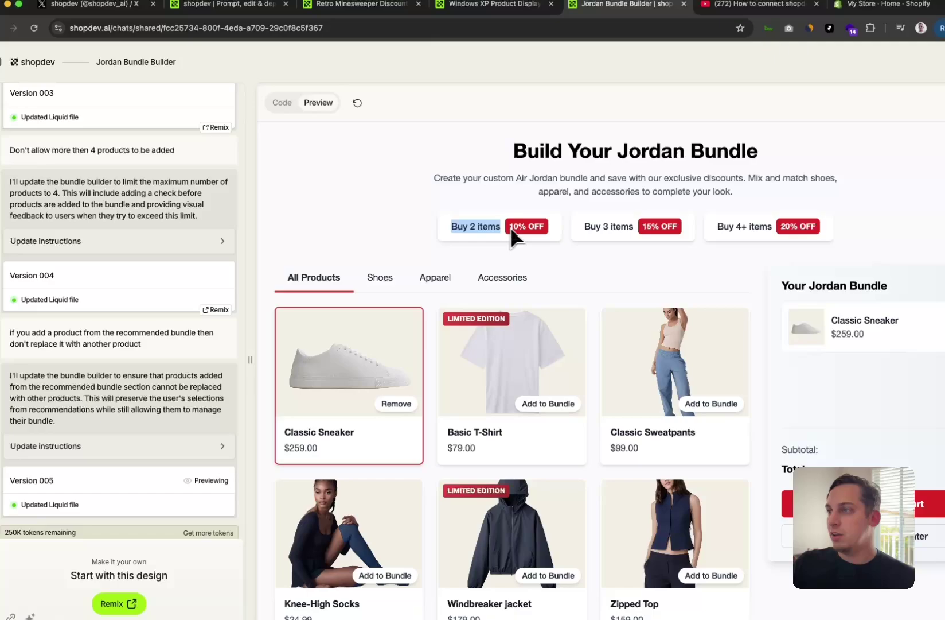
{"action": "left_click_drag", "start_coordinate": [582, 234], "coordinate": [682, 228]}
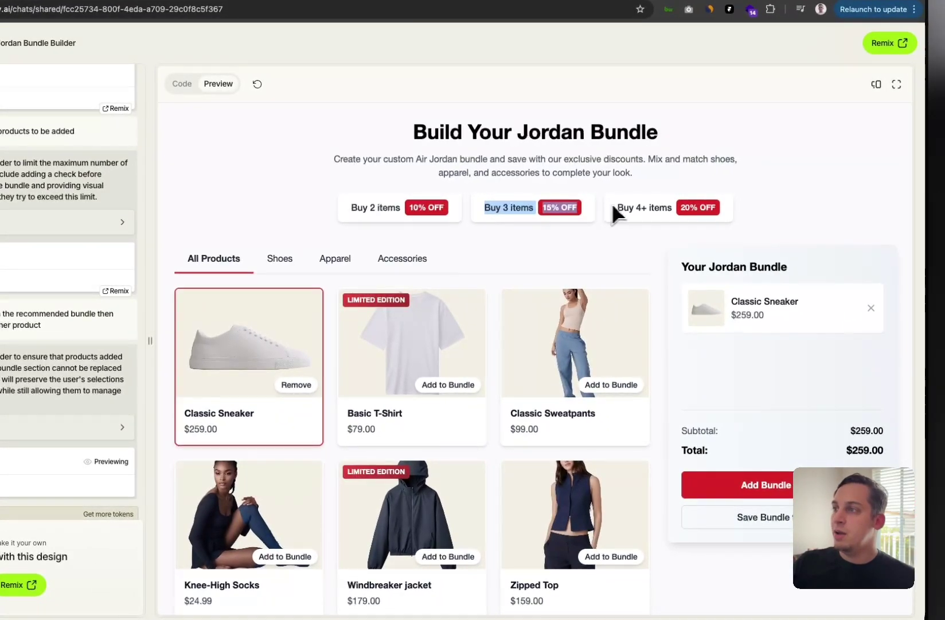
{"action": "left_click_drag", "start_coordinate": [623, 208], "coordinate": [720, 209]}
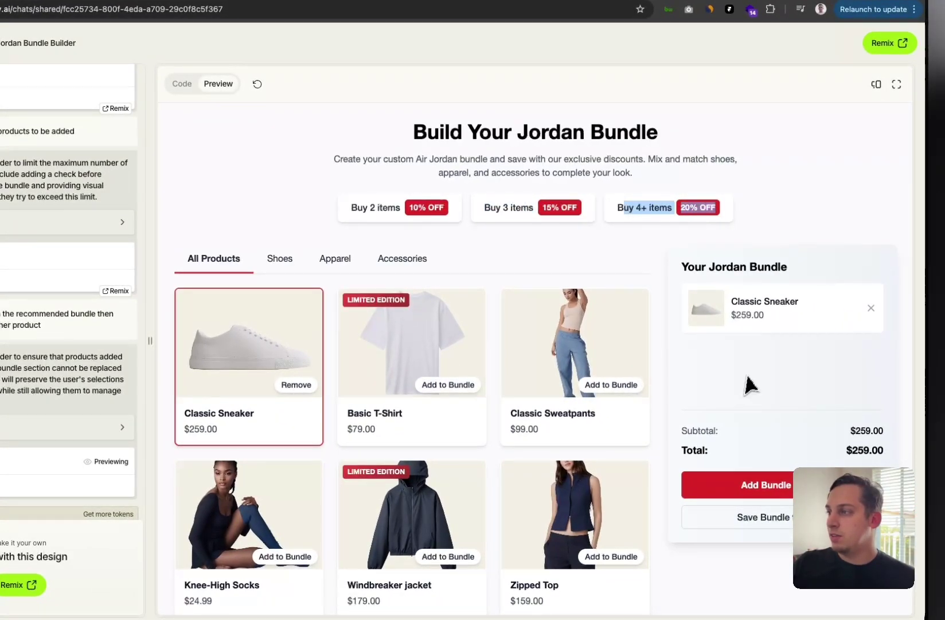
{"action": "left_click", "coordinate": [464, 388]}
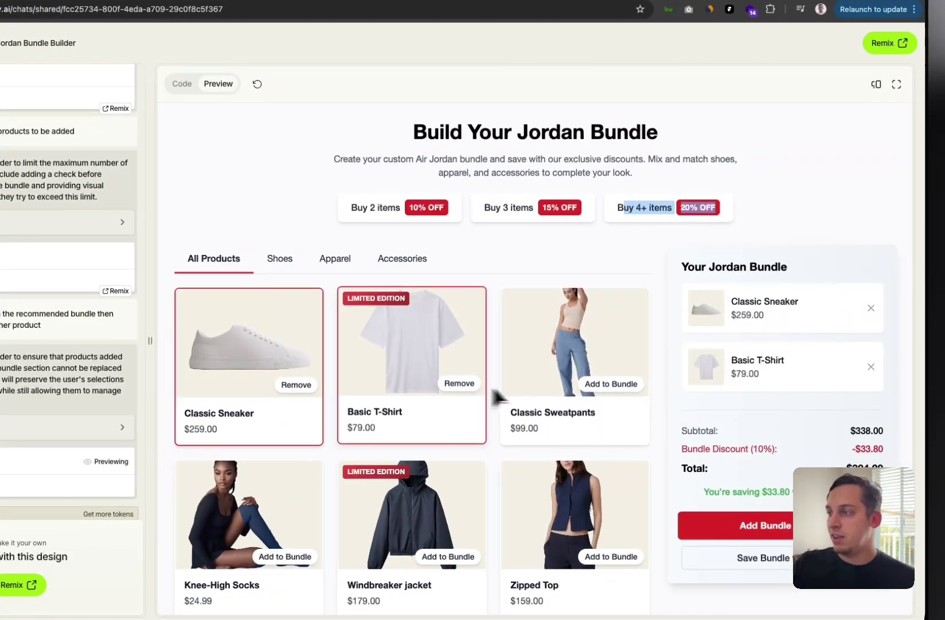
{"action": "triple_click", "coordinate": [685, 451]}
{"action": "left_click", "coordinate": [612, 385]}
{"action": "scroll", "coordinate": [492, 426], "scroll_direction": "down", "scroll_amount": 1}
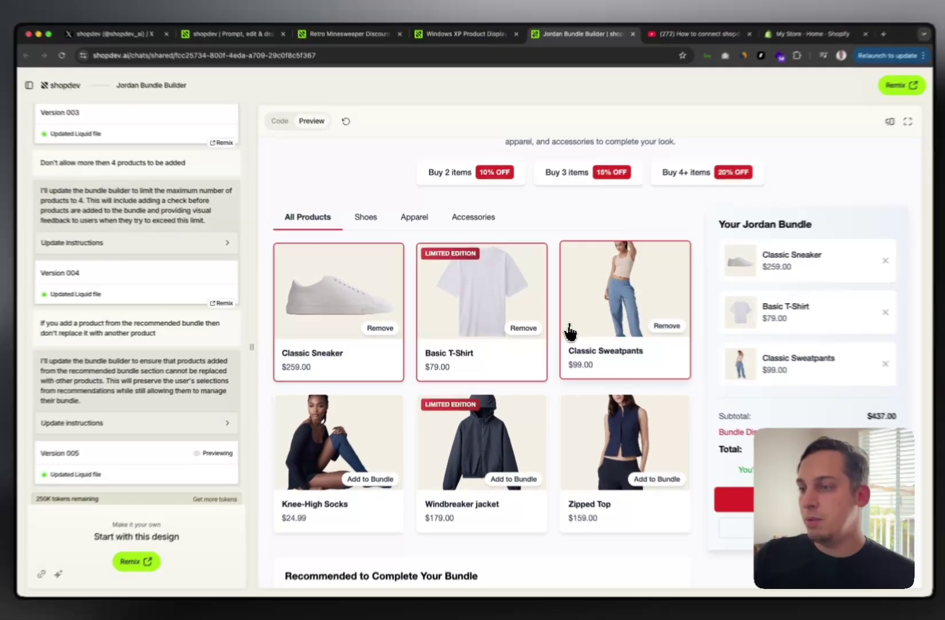
{"action": "scroll", "coordinate": [436, 356], "scroll_direction": "down", "scroll_amount": 1}
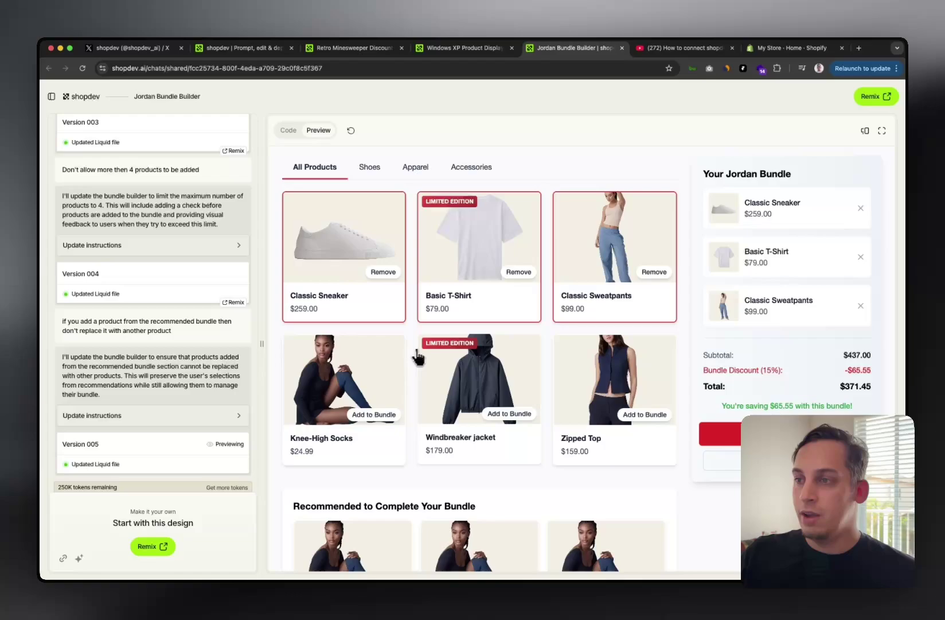
{"action": "scroll", "coordinate": [418, 357], "scroll_direction": "down", "scroll_amount": 1}
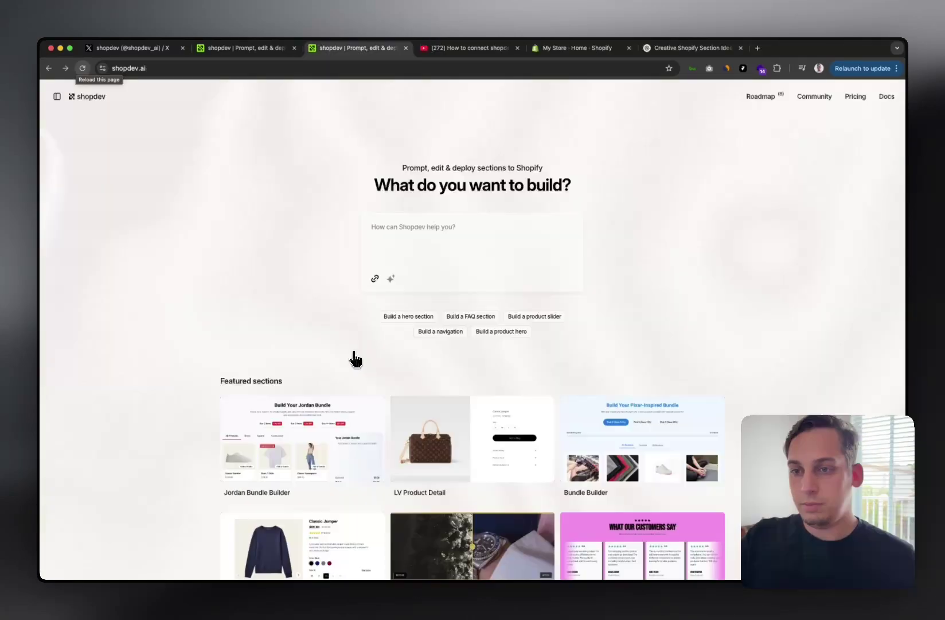
View the Earn free tokens referral page from the account panel, then return home with the panel reopened
{"action": "left_click", "coordinate": [57, 97]}
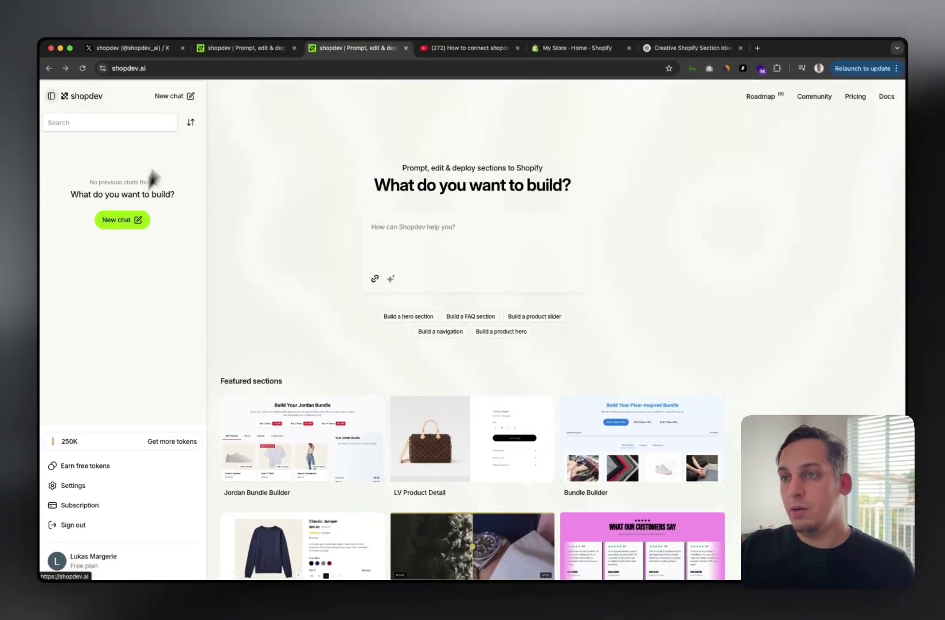
{"action": "left_click", "coordinate": [66, 123]}
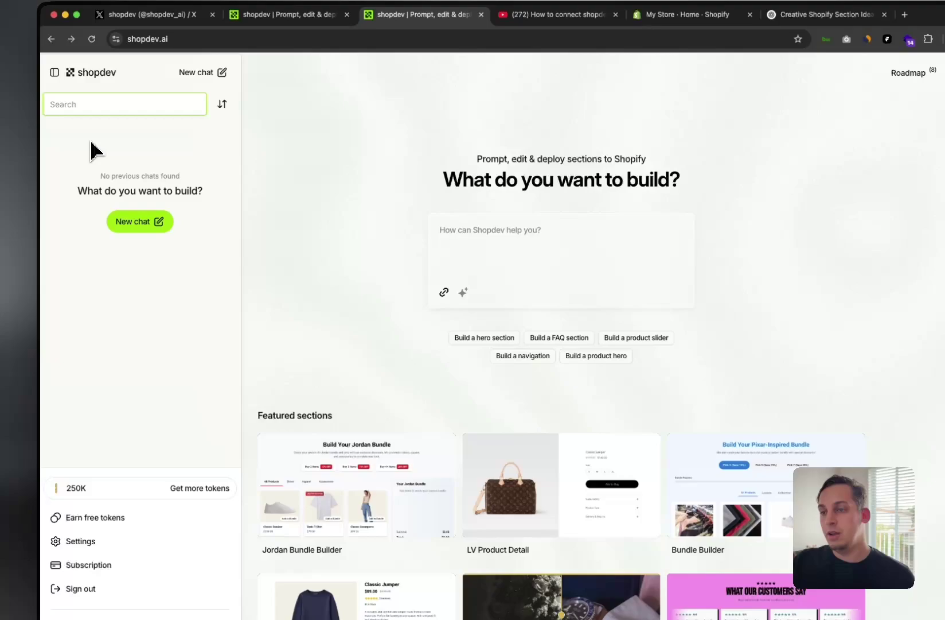
{"action": "left_click", "coordinate": [92, 151]}
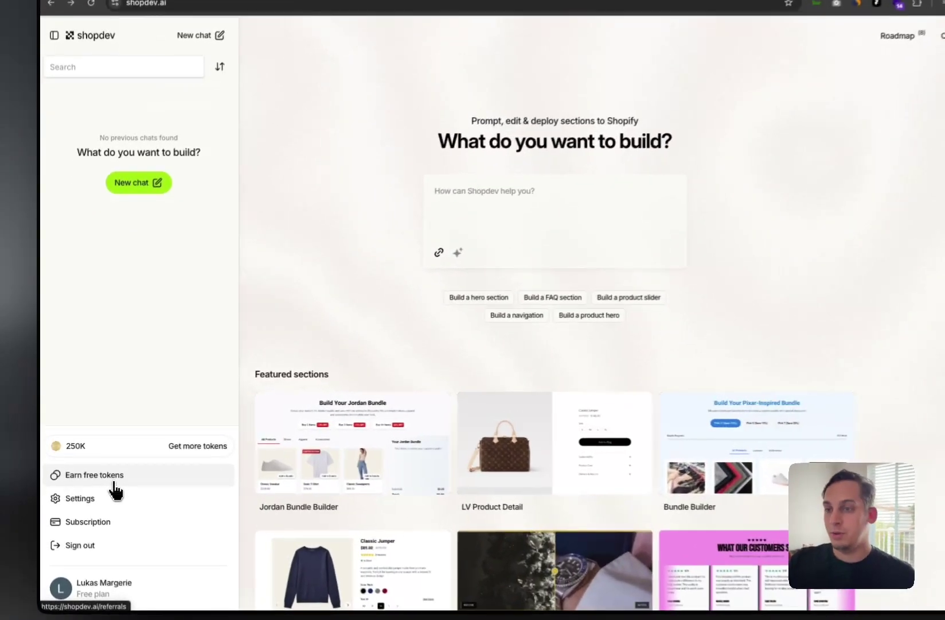
{"action": "left_click", "coordinate": [103, 479]}
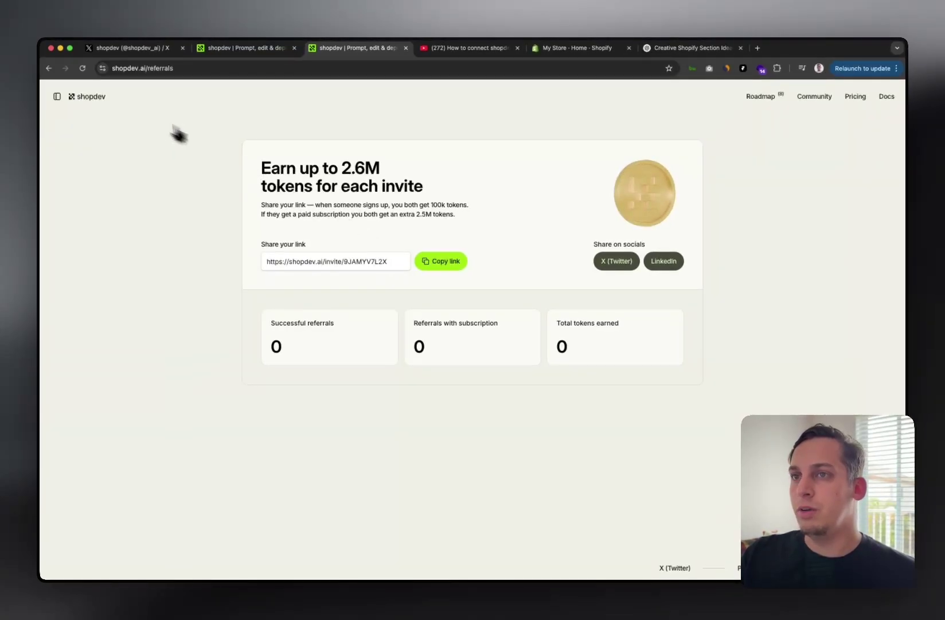
{"action": "left_click", "coordinate": [49, 68]}
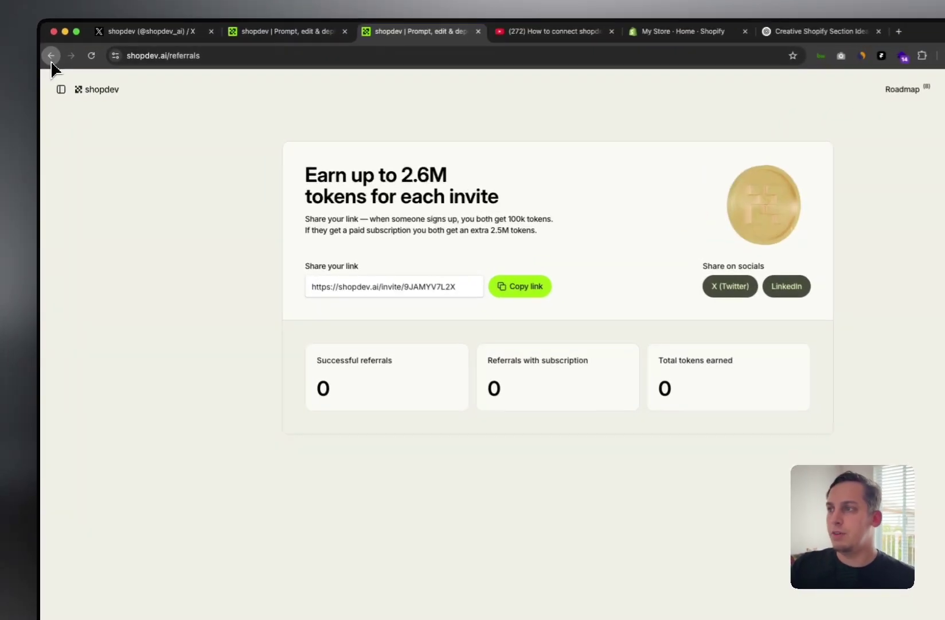
{"action": "left_click", "coordinate": [61, 89]}
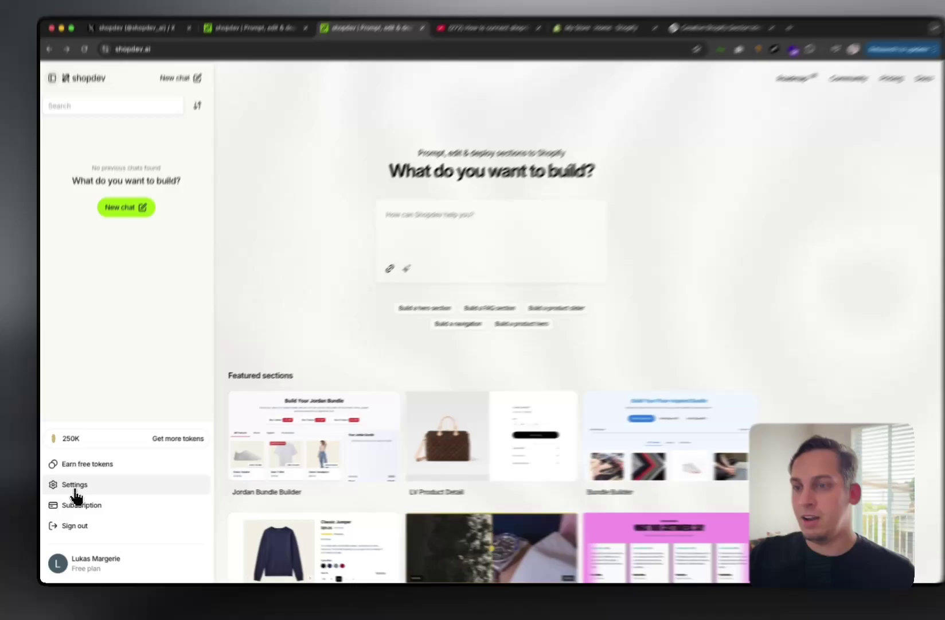
In Settings > Tokens, check the Shopify tab and upgrade to the $25 Copper plan with 5M tokens
{"action": "left_click", "coordinate": [83, 505]}
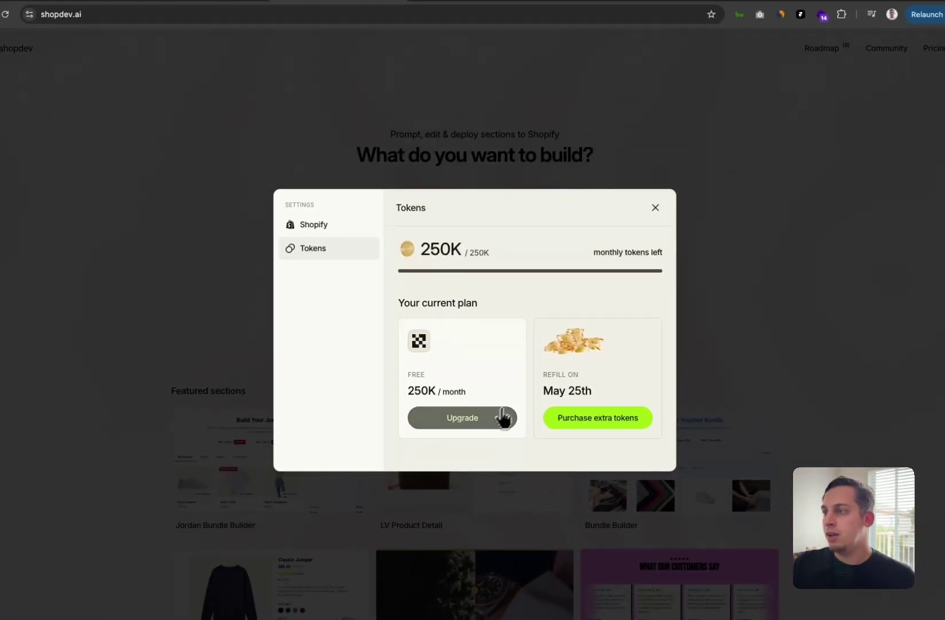
{"action": "left_click", "coordinate": [316, 228]}
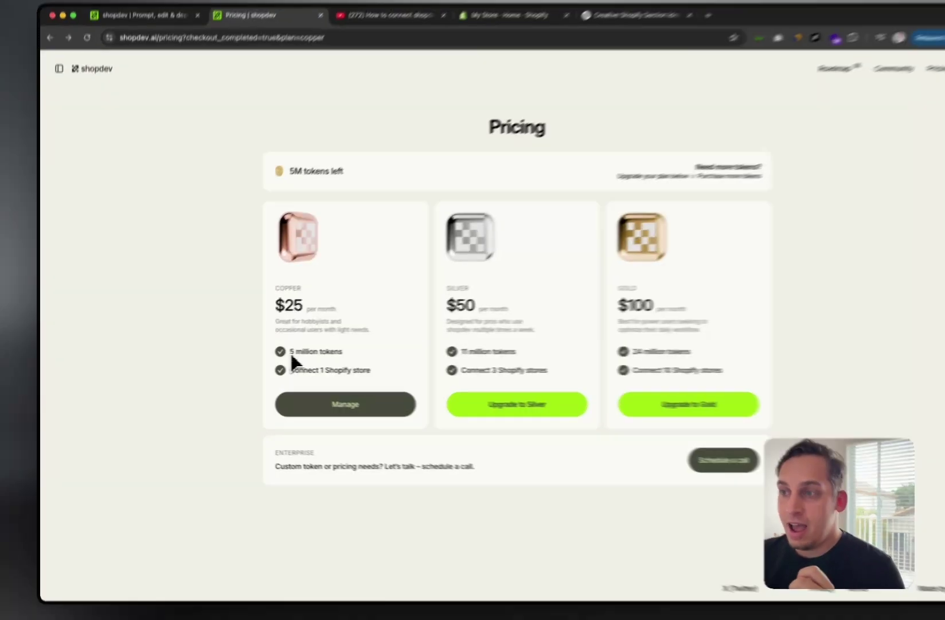
{"action": "left_click_drag", "start_coordinate": [267, 353], "coordinate": [315, 354]}
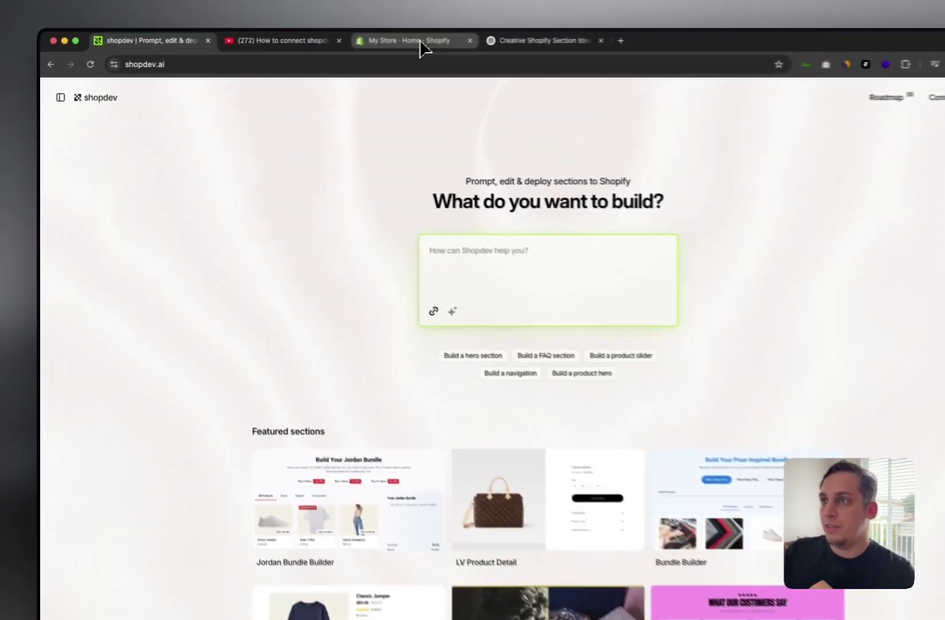
In Shopify admin, go to Settings > Apps and sales channels > Develop apps and start an app named shopdev
{"action": "left_click", "coordinate": [421, 41]}
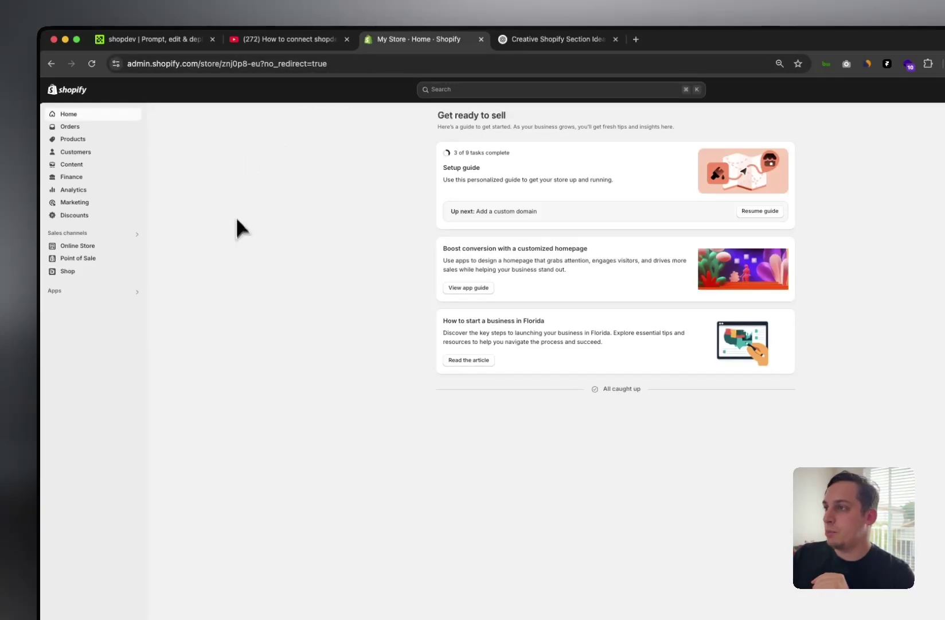
{"action": "key", "text": "super+equal"}
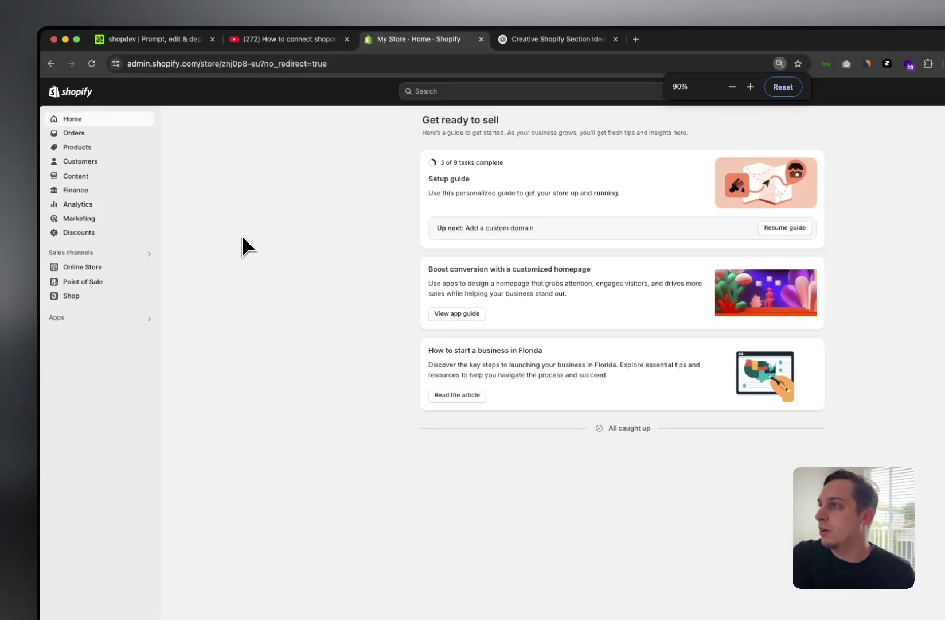
{"action": "key", "text": "super+equal"}
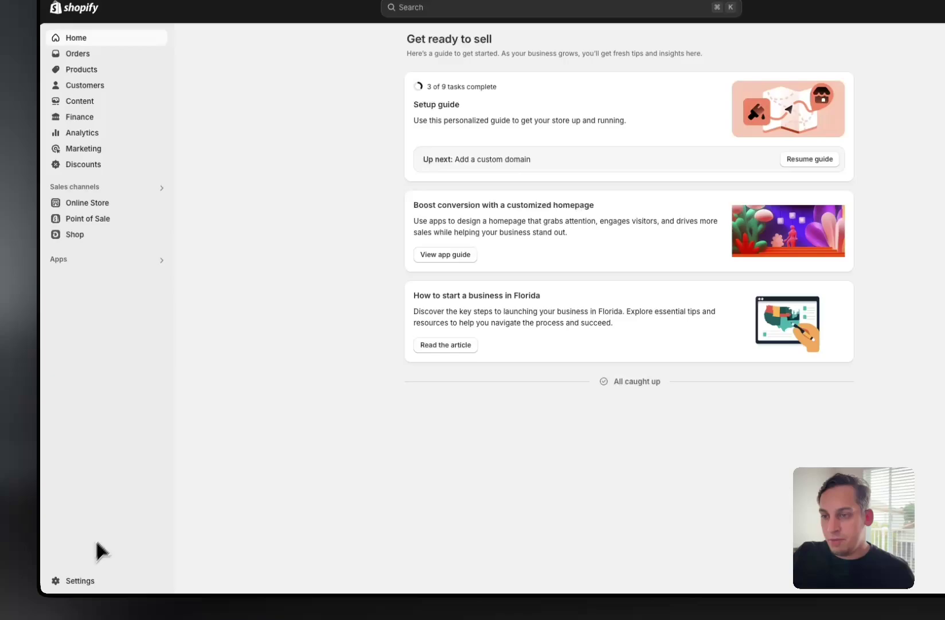
{"action": "left_click", "coordinate": [80, 579]}
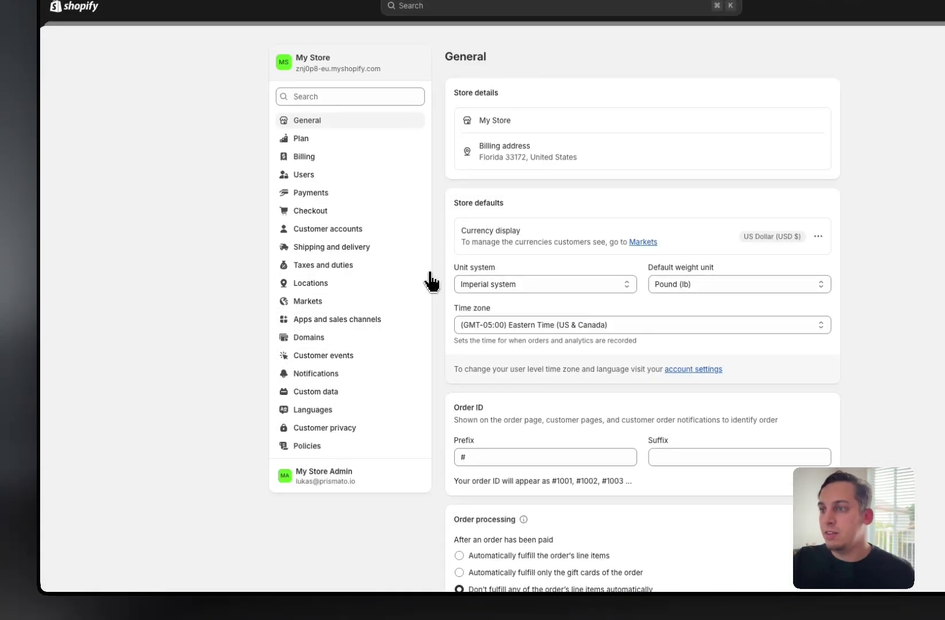
{"action": "left_click", "coordinate": [344, 319]}
{"action": "left_click_drag", "start_coordinate": [318, 154], "coordinate": [227, 166]}
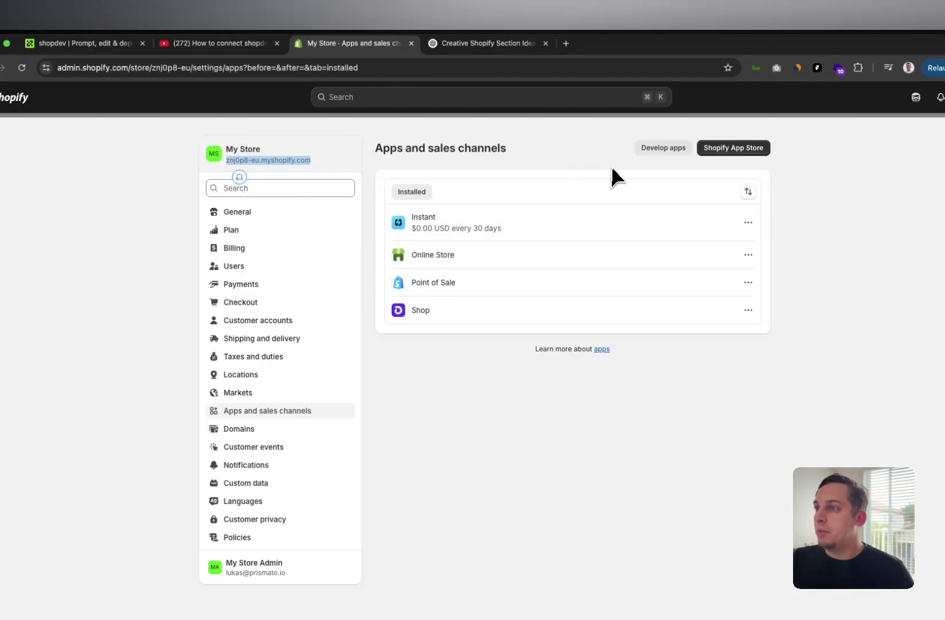
{"action": "left_click", "coordinate": [653, 150]}
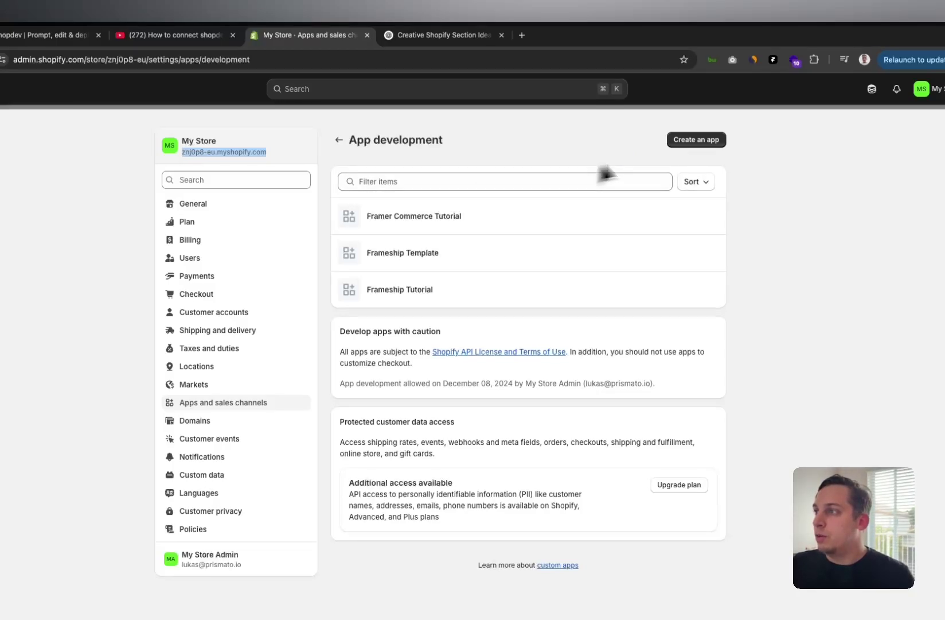
{"action": "left_click", "coordinate": [680, 142]}
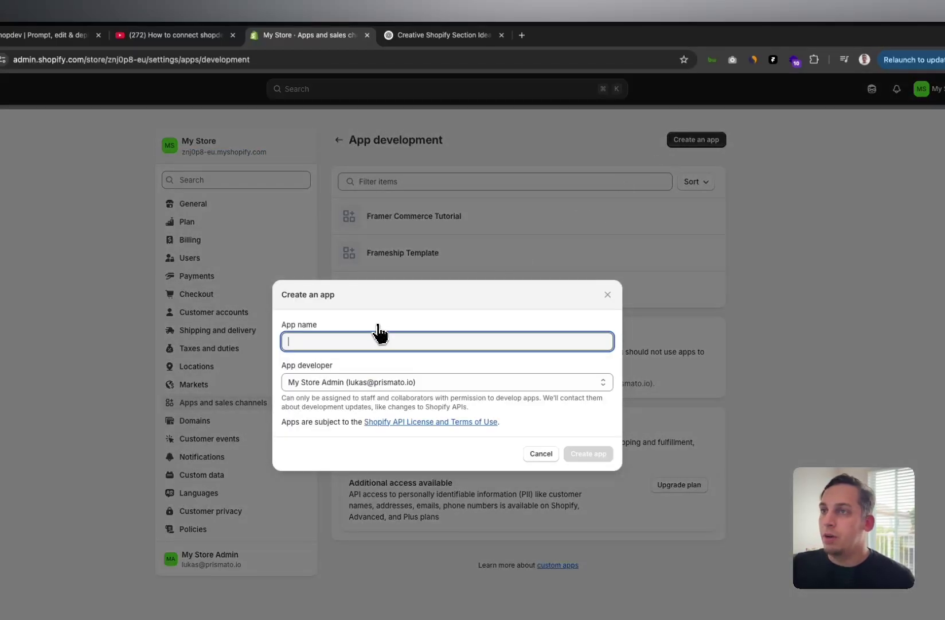
{"action": "type", "text": "sho"}
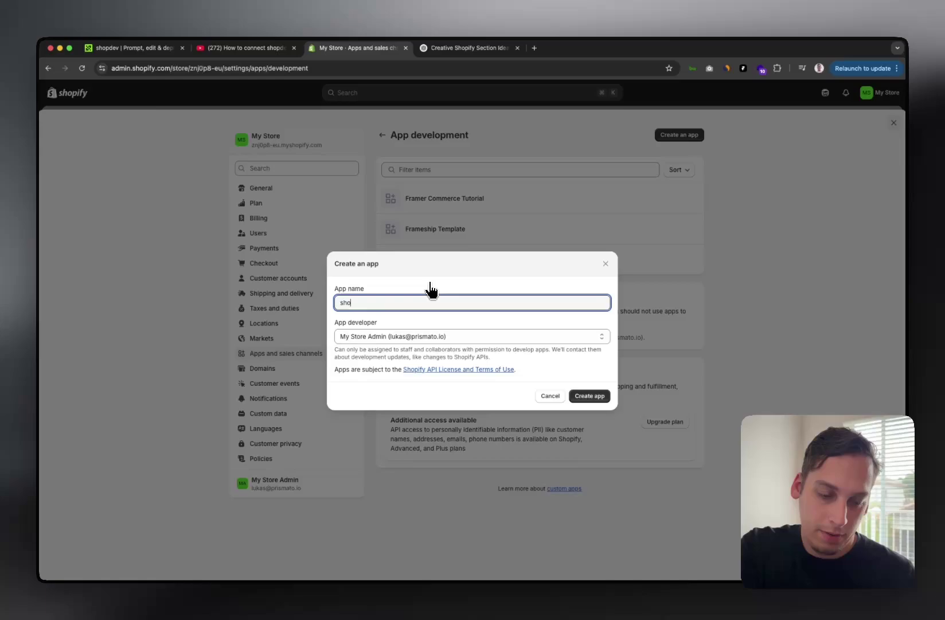
{"action": "type", "text": "pdev"}
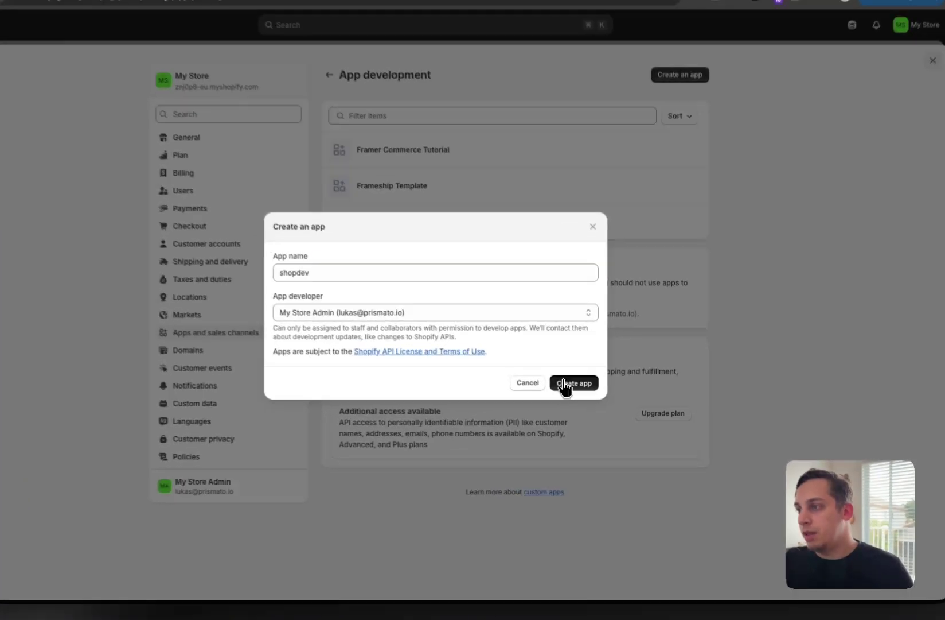
Create the shopdev app and grant Admin API scopes read_files and read_product_listings
{"action": "left_click", "coordinate": [564, 383]}
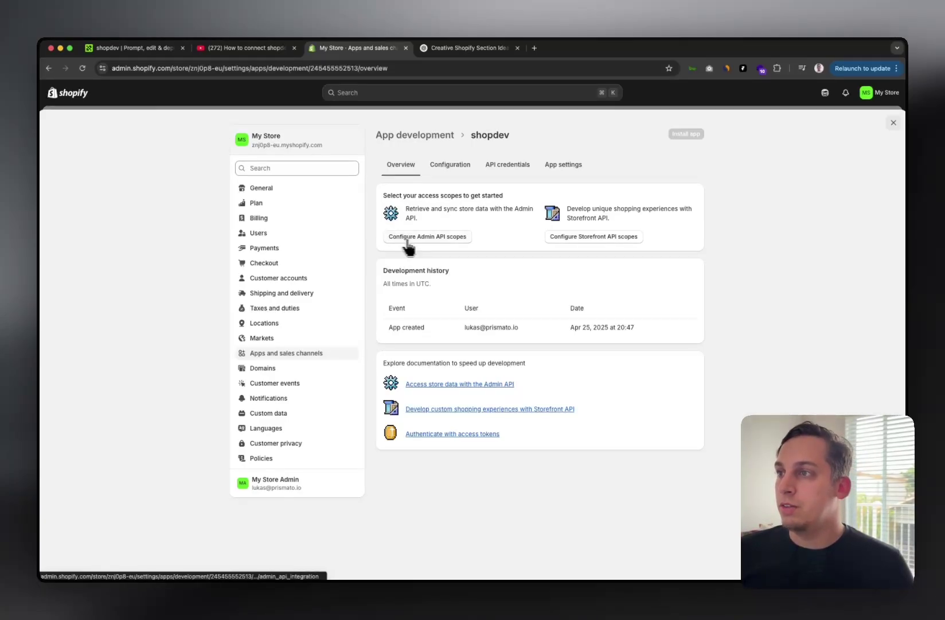
{"action": "left_click", "coordinate": [400, 238]}
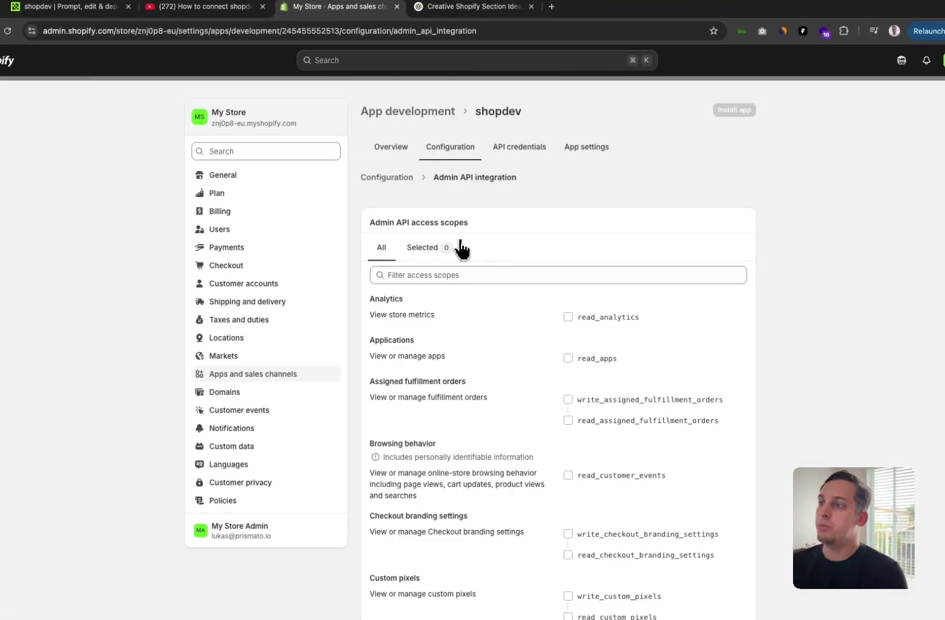
{"action": "scroll", "coordinate": [529, 343], "scroll_direction": "down", "scroll_amount": 15}
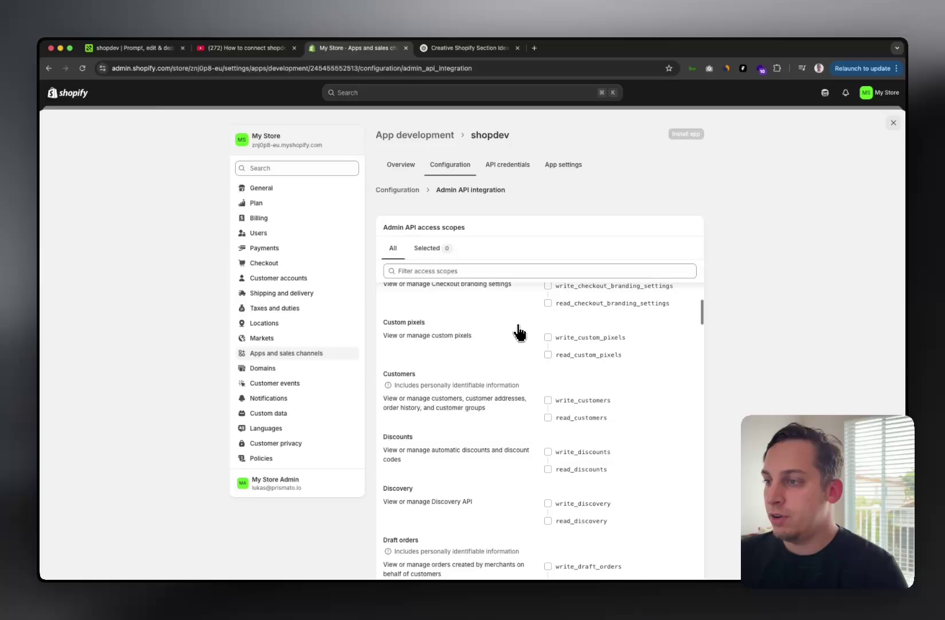
{"action": "scroll", "coordinate": [520, 332], "scroll_direction": "down", "scroll_amount": 1}
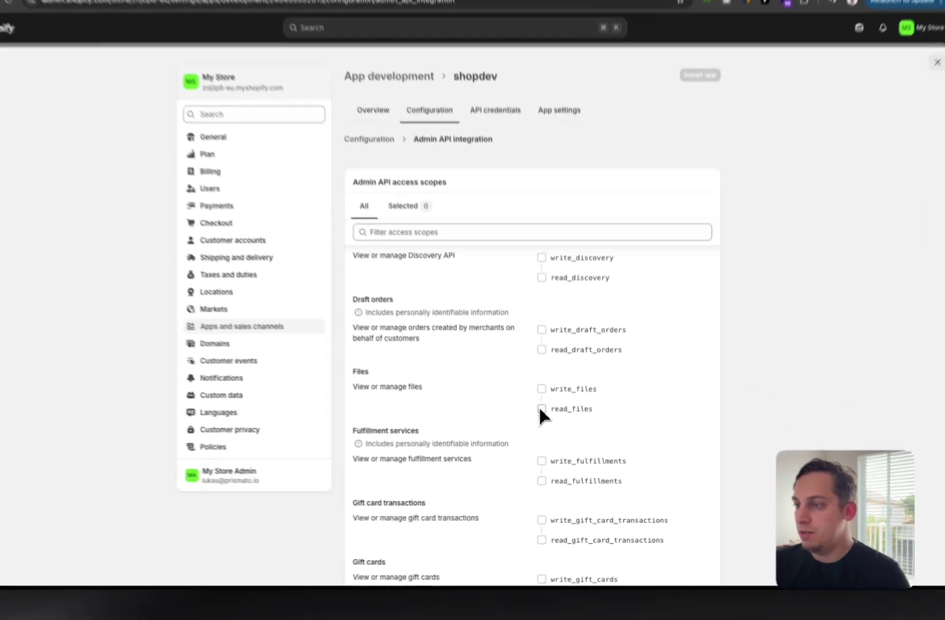
{"action": "left_click", "coordinate": [548, 425]}
{"action": "scroll", "coordinate": [521, 427], "scroll_direction": "down", "scroll_amount": 5}
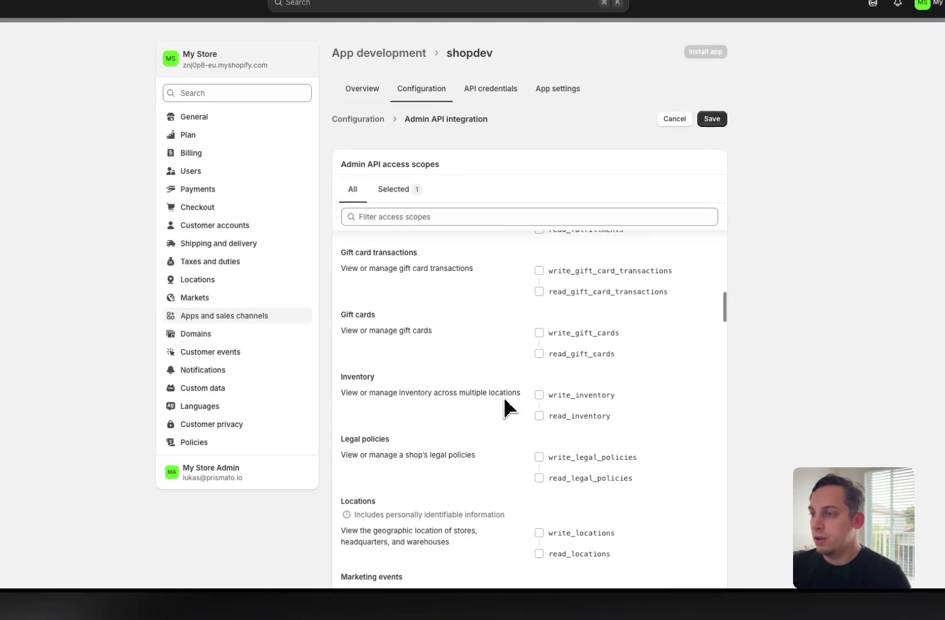
{"action": "scroll", "coordinate": [506, 408], "scroll_direction": "down", "scroll_amount": 6}
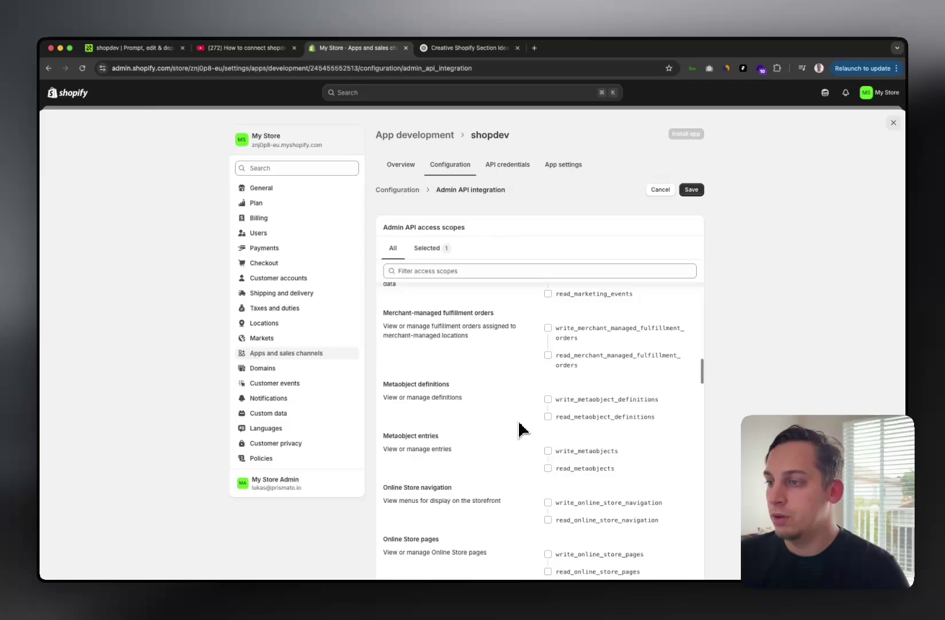
{"action": "scroll", "coordinate": [520, 430], "scroll_direction": "down", "scroll_amount": 8}
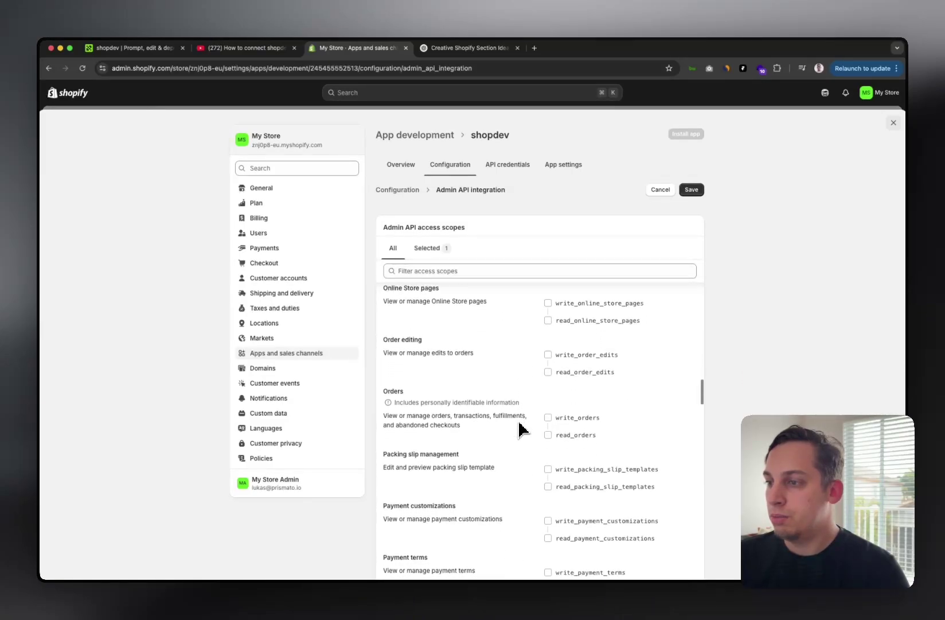
{"action": "scroll", "coordinate": [520, 429], "scroll_direction": "down", "scroll_amount": 8}
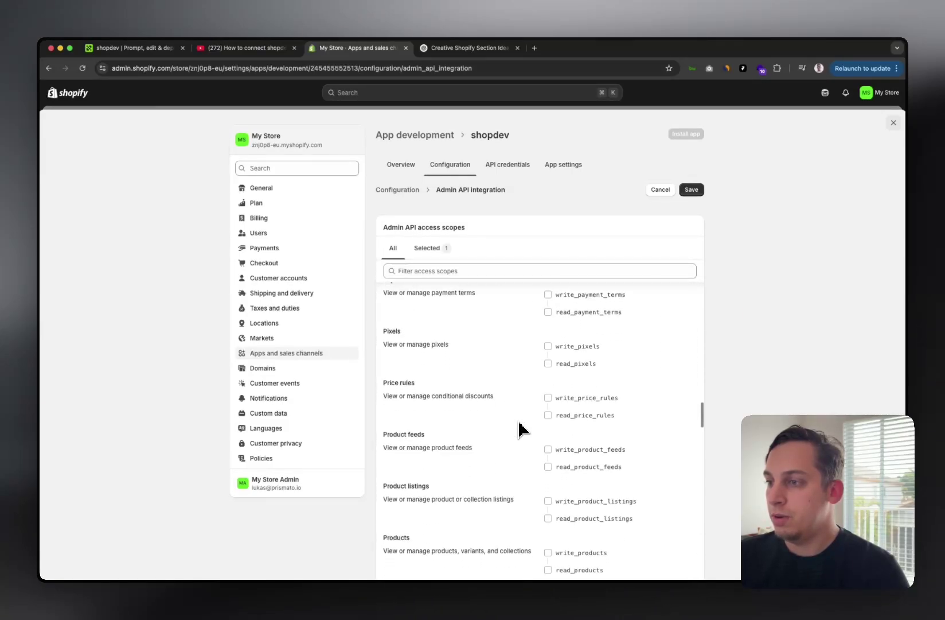
{"action": "scroll", "coordinate": [520, 429], "scroll_direction": "down", "scroll_amount": 3}
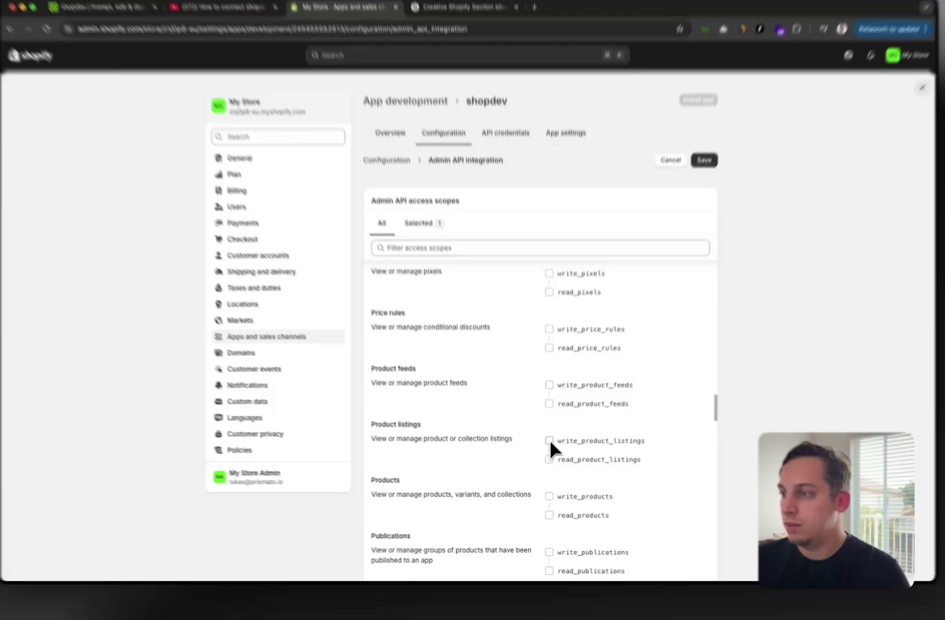
{"action": "left_click", "coordinate": [550, 441]}
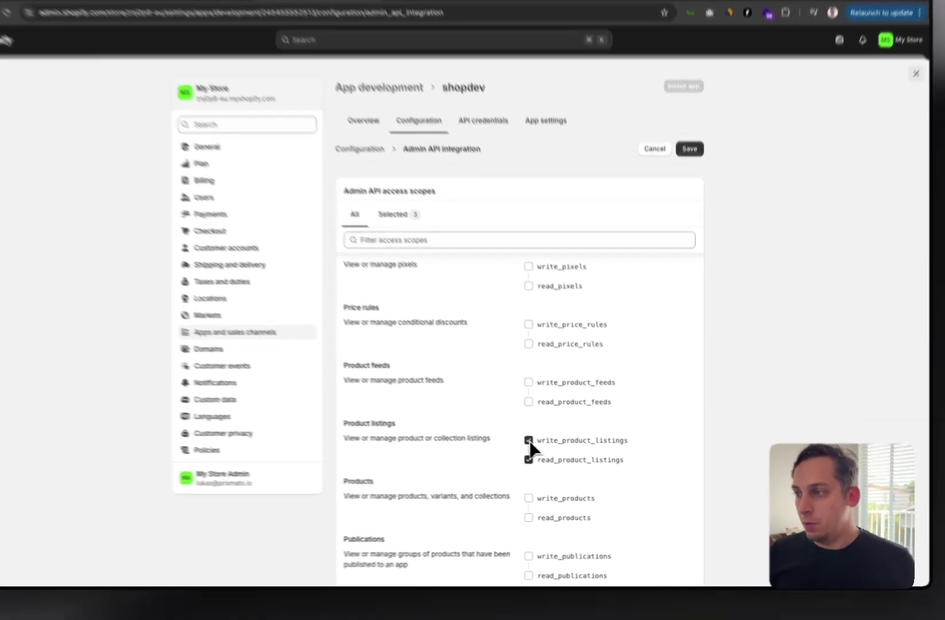
{"action": "left_click", "coordinate": [549, 440]}
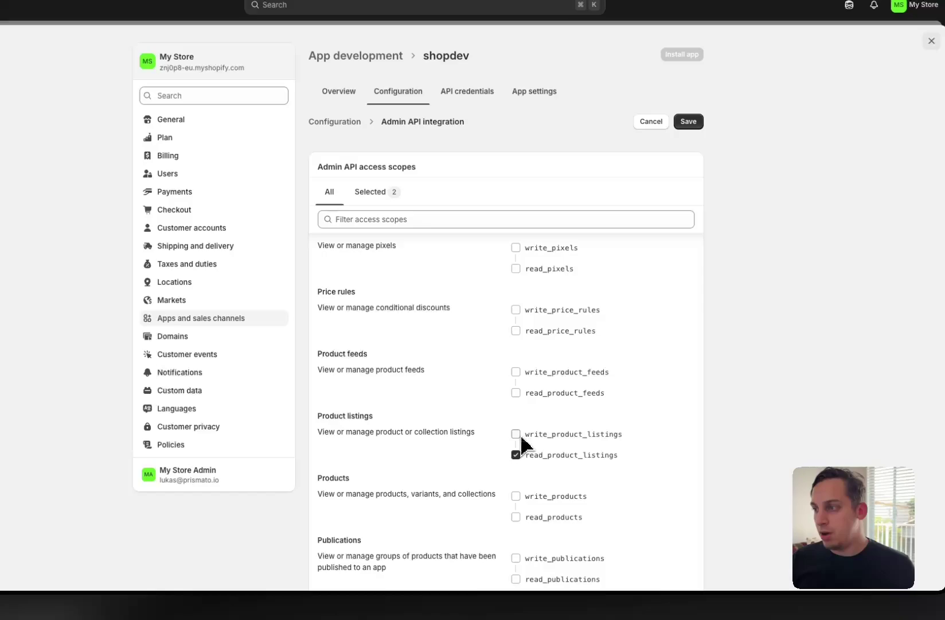
Add read_products, write_themes and read_themes scopes and save the Admin API configuration
{"action": "scroll", "coordinate": [539, 456], "scroll_direction": "down", "scroll_amount": 1}
{"action": "left_click", "coordinate": [528, 450]}
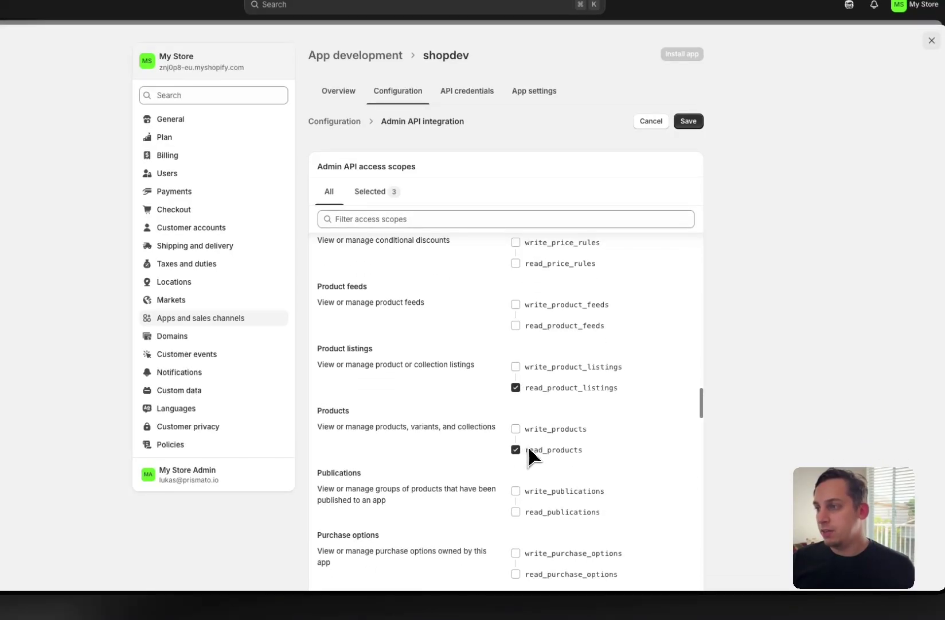
{"action": "scroll", "coordinate": [519, 451], "scroll_direction": "down", "scroll_amount": 2}
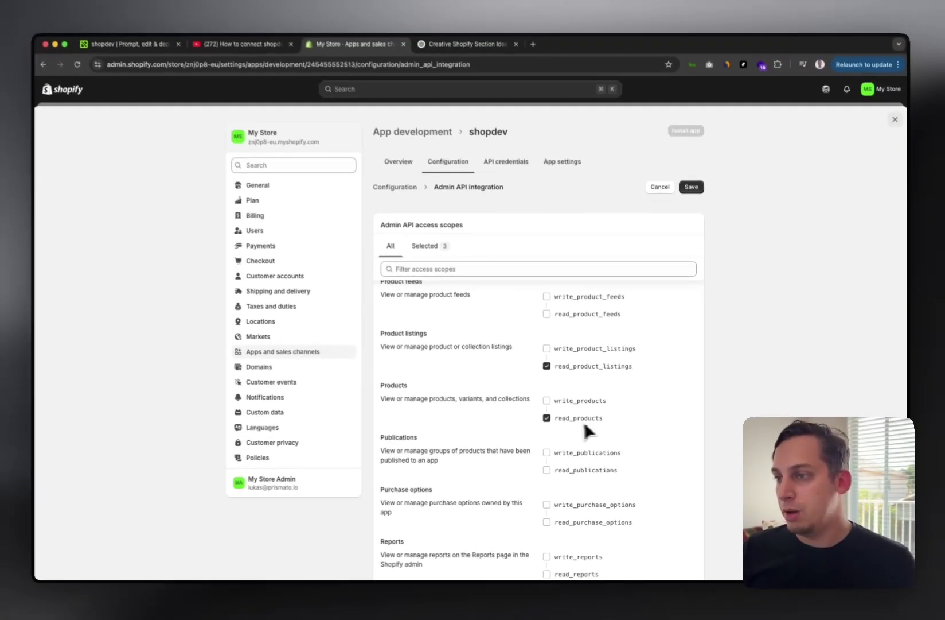
{"action": "scroll", "coordinate": [577, 435], "scroll_direction": "down", "scroll_amount": 5}
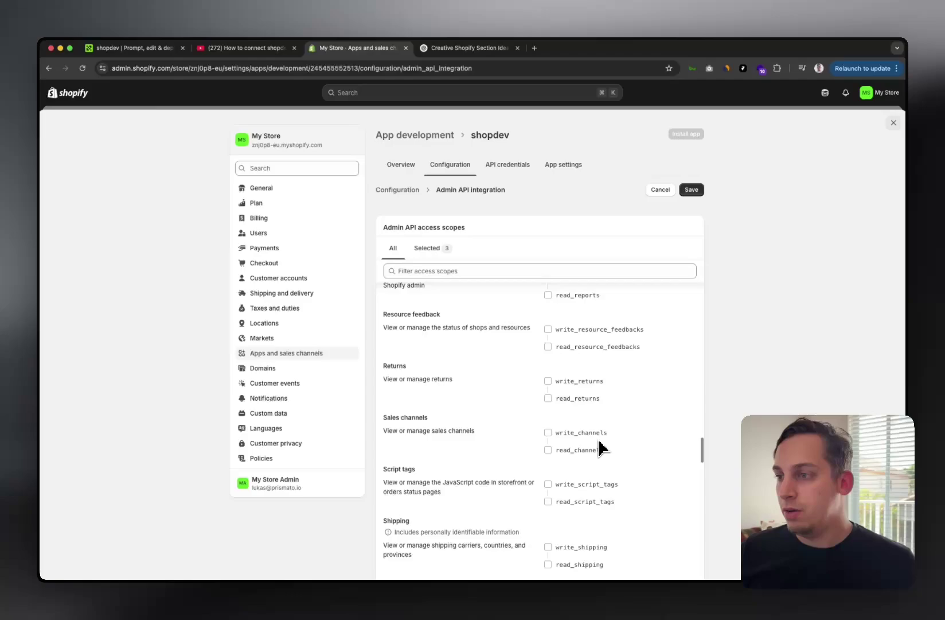
{"action": "scroll", "coordinate": [599, 447], "scroll_direction": "down", "scroll_amount": 5}
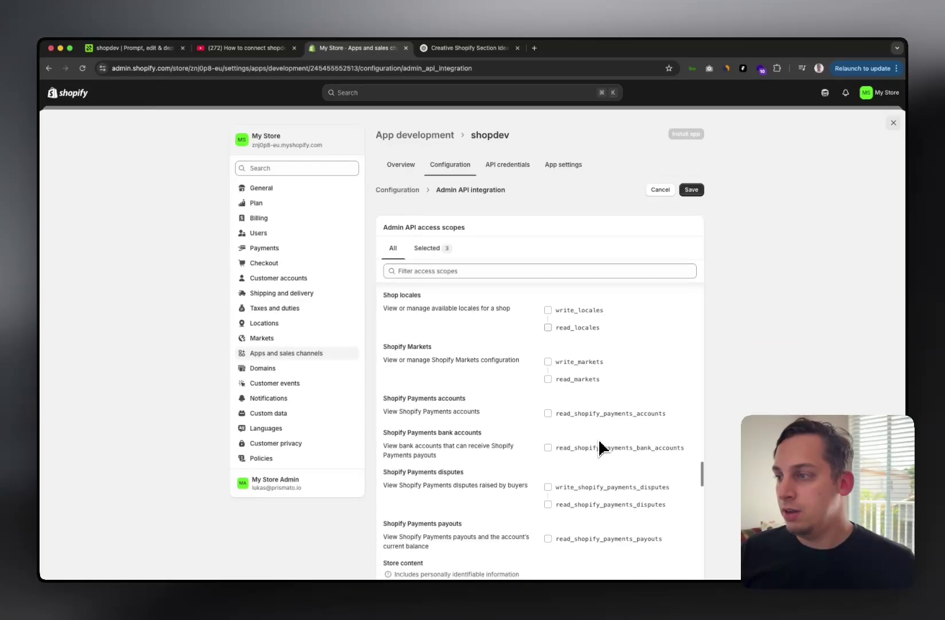
{"action": "scroll", "coordinate": [600, 447], "scroll_direction": "down", "scroll_amount": 4}
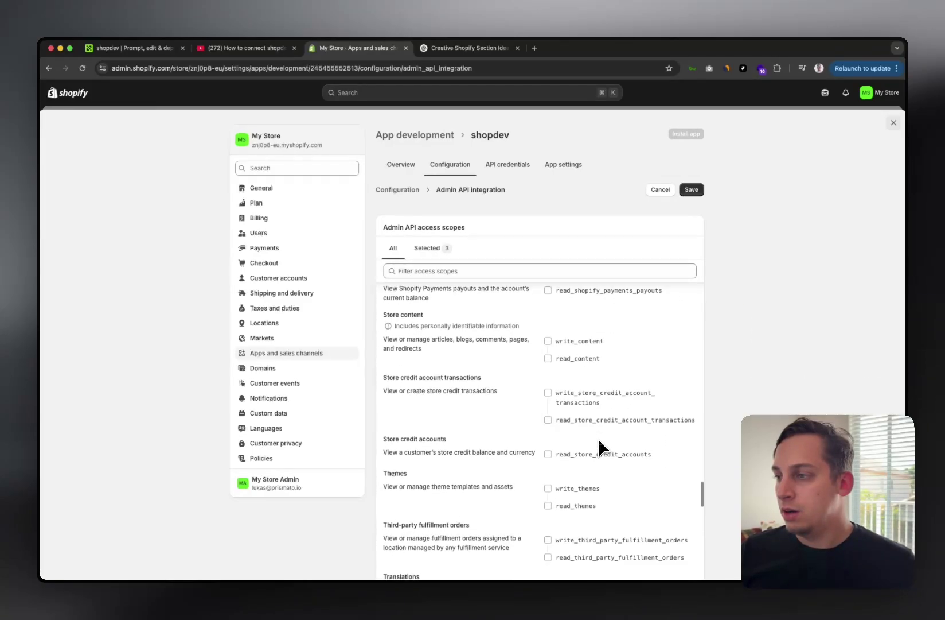
{"action": "scroll", "coordinate": [600, 447], "scroll_direction": "down", "scroll_amount": 2}
{"action": "left_click", "coordinate": [549, 444]}
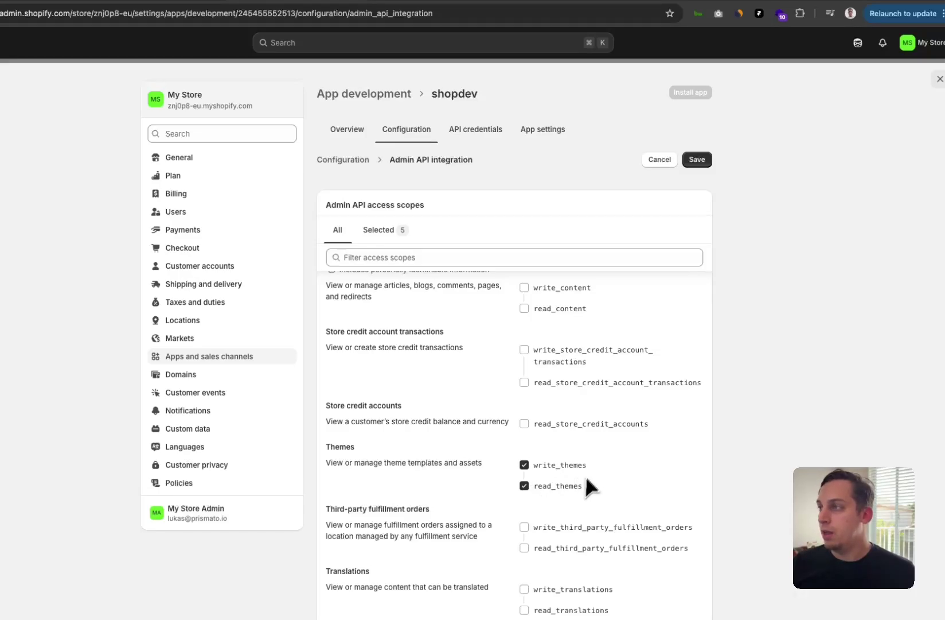
{"action": "scroll", "coordinate": [586, 482], "scroll_direction": "down", "scroll_amount": 3}
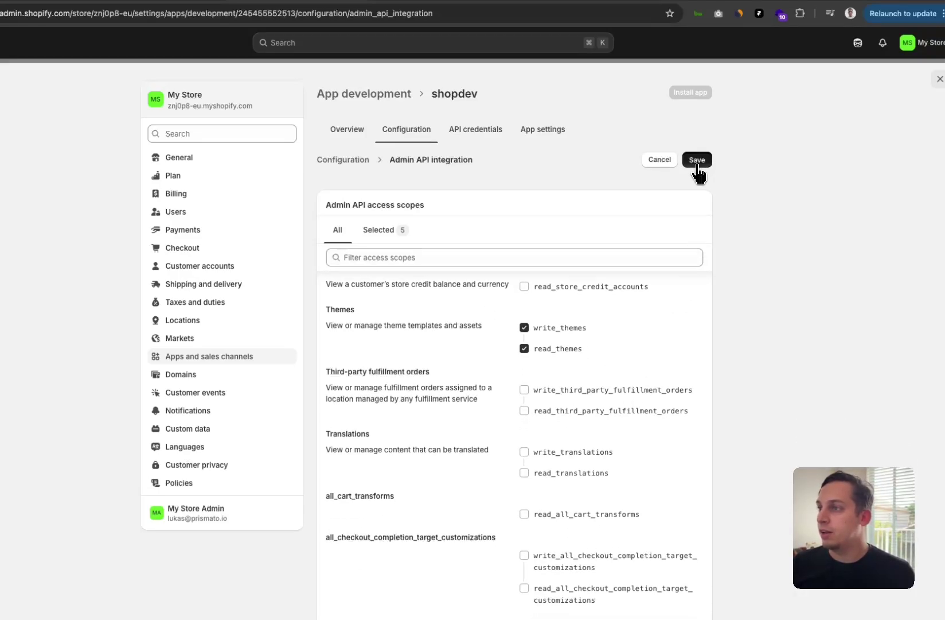
{"action": "left_click", "coordinate": [697, 161]}
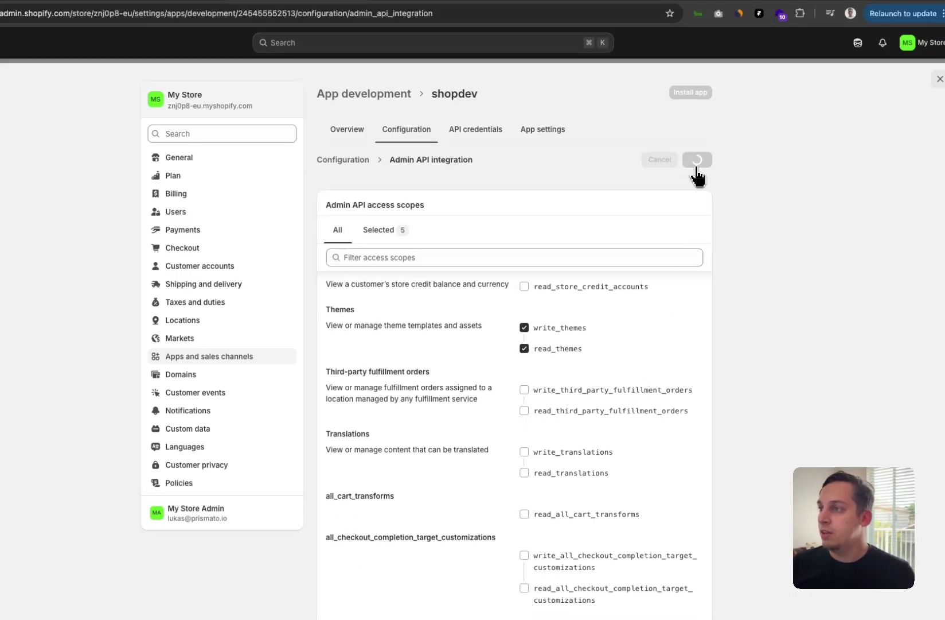
{"action": "left_click", "coordinate": [385, 164]}
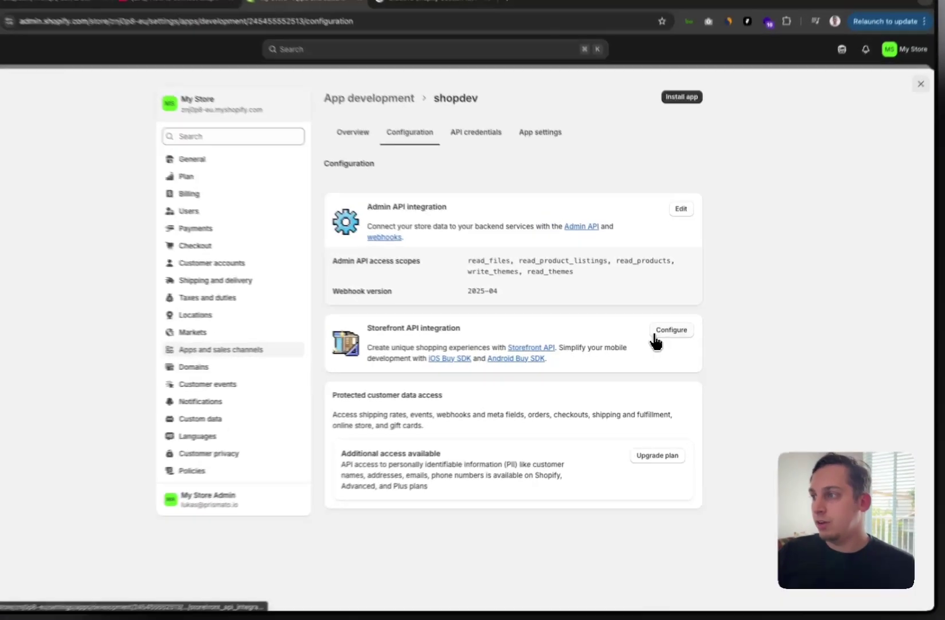
Open the Storefront API scopes and tick unauthenticated_read_content
{"action": "left_click", "coordinate": [655, 338]}
{"action": "scroll", "coordinate": [490, 351], "scroll_direction": "down", "scroll_amount": 3}
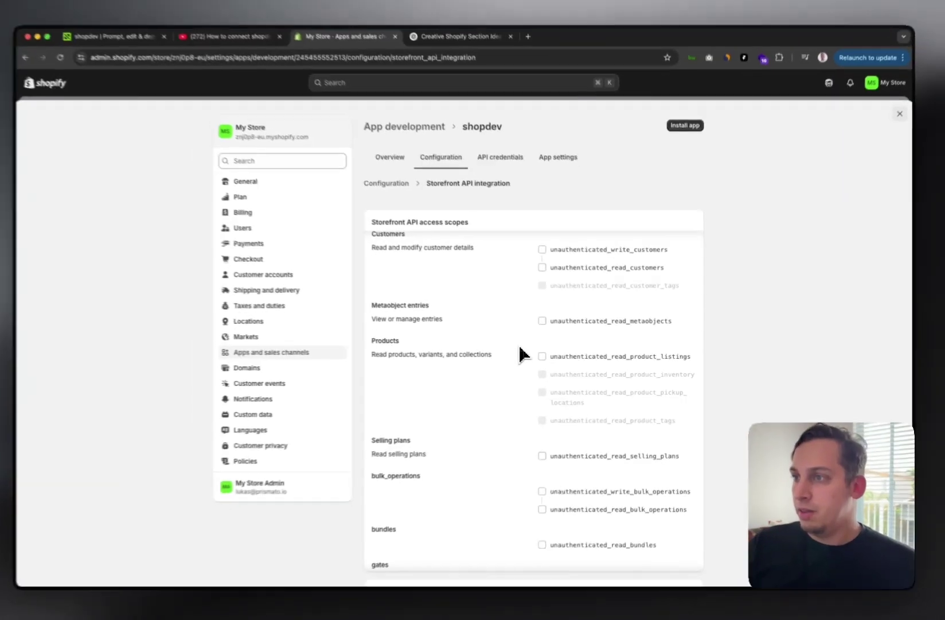
{"action": "scroll", "coordinate": [490, 351], "scroll_direction": "down", "scroll_amount": 2}
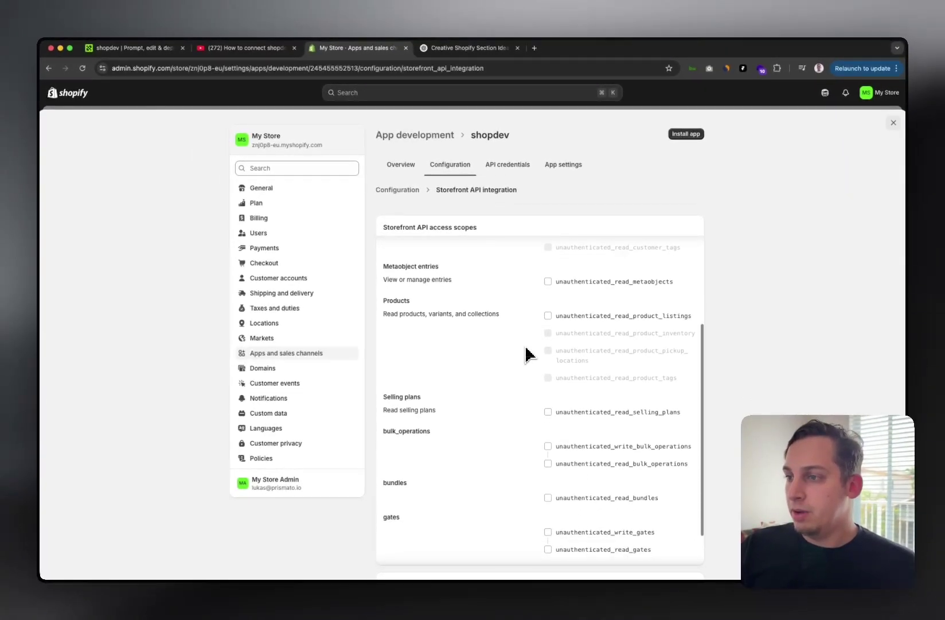
{"action": "scroll", "coordinate": [526, 354], "scroll_direction": "down", "scroll_amount": 1}
{"action": "scroll", "coordinate": [526, 354], "scroll_direction": "up", "scroll_amount": 2}
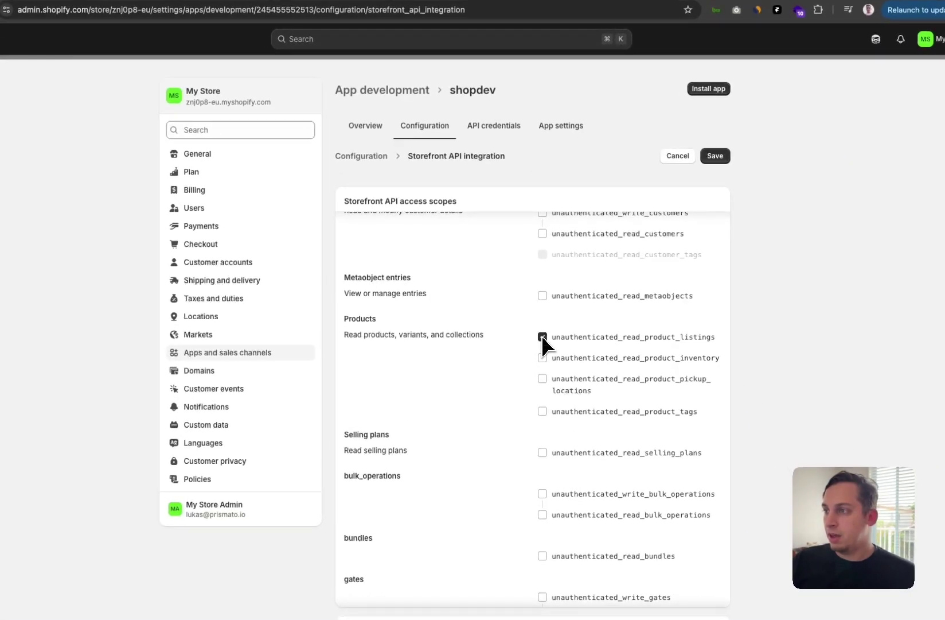
{"action": "scroll", "coordinate": [505, 345], "scroll_direction": "up", "scroll_amount": 3}
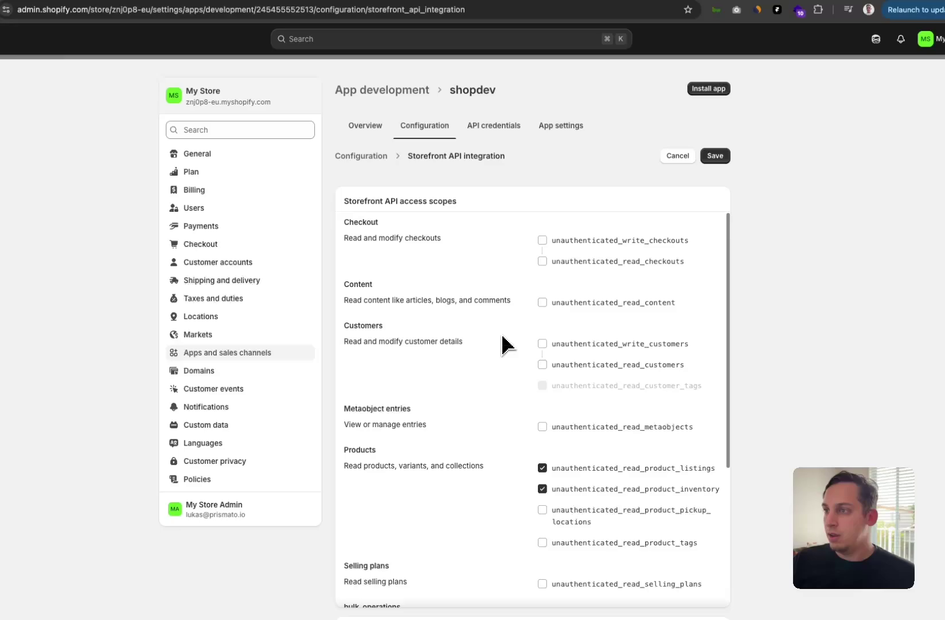
{"action": "left_click", "coordinate": [542, 302]}
Tick unauthenticated_read_selling_plans and save the Storefront API scopes
{"action": "scroll", "coordinate": [490, 345], "scroll_direction": "down", "scroll_amount": 5}
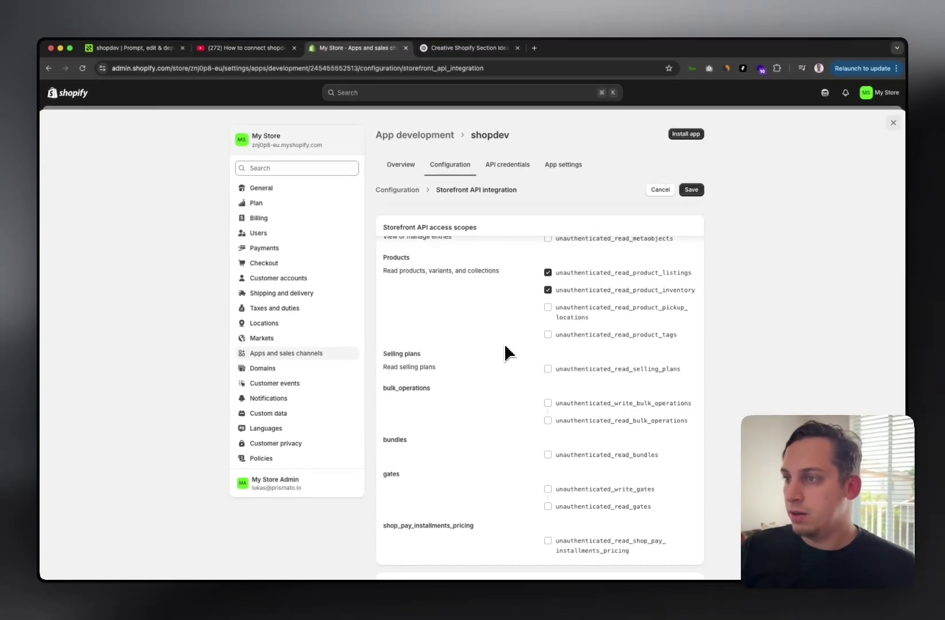
{"action": "scroll", "coordinate": [537, 344], "scroll_direction": "up", "scroll_amount": 5}
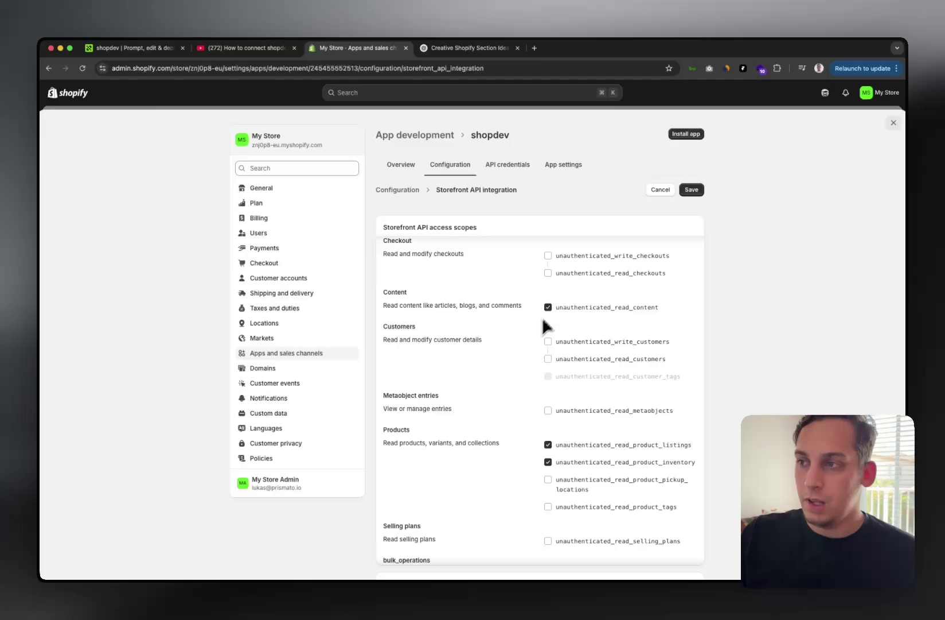
{"action": "scroll", "coordinate": [554, 315], "scroll_direction": "down", "scroll_amount": 2}
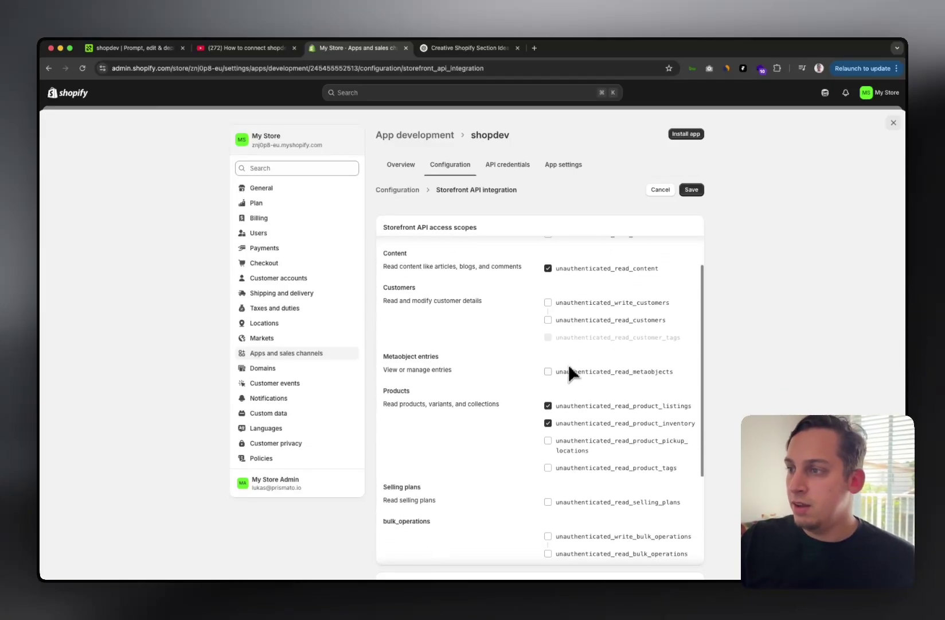
{"action": "scroll", "coordinate": [558, 415], "scroll_direction": "down", "scroll_amount": 3}
{"action": "left_click", "coordinate": [549, 423]}
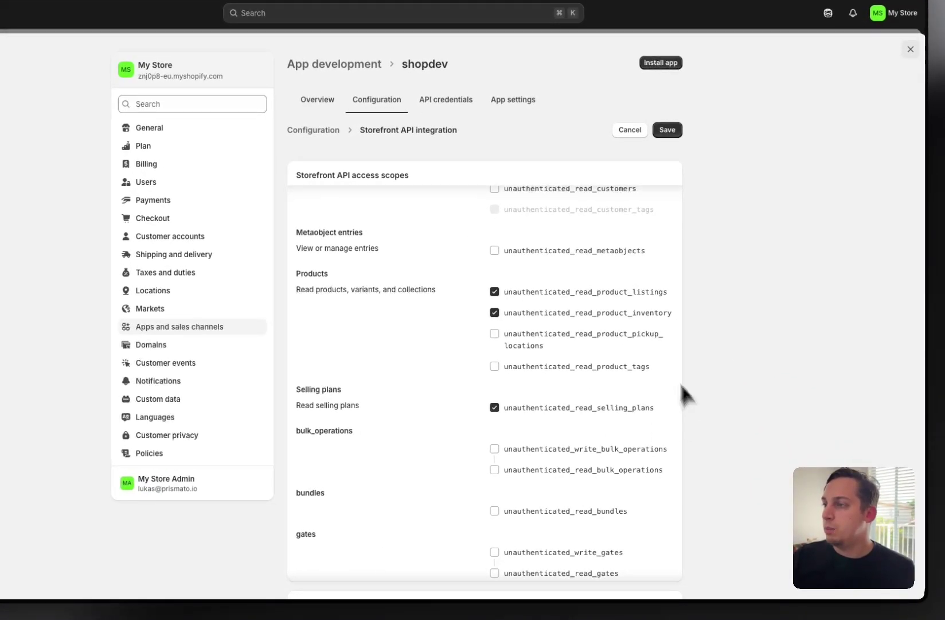
{"action": "scroll", "coordinate": [603, 372], "scroll_direction": "up", "scroll_amount": 5}
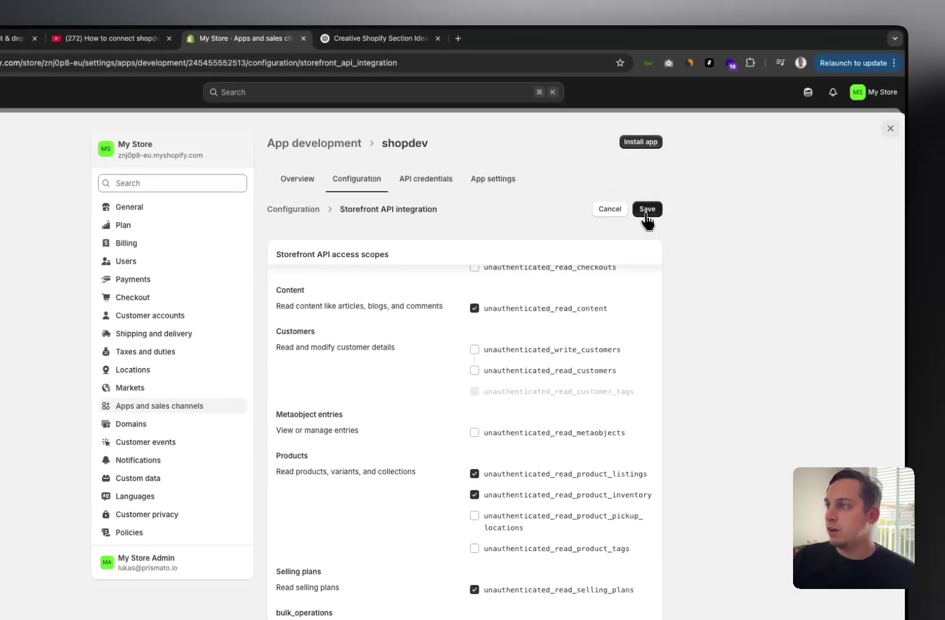
{"action": "left_click", "coordinate": [667, 131]}
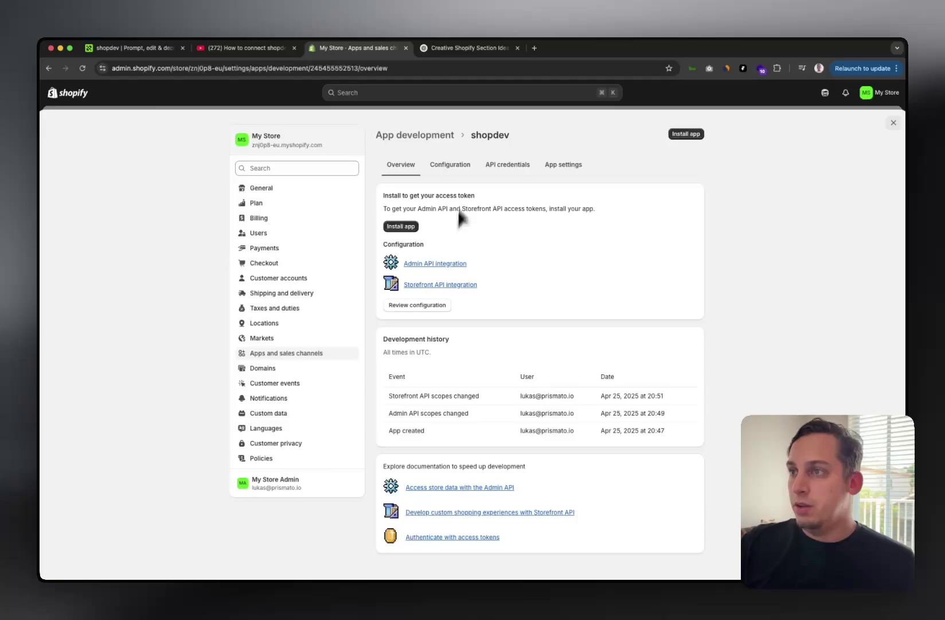
Install the shopdev app on the store to generate its API tokens, then return to shopdev.ai
{"action": "left_click", "coordinate": [400, 227]}
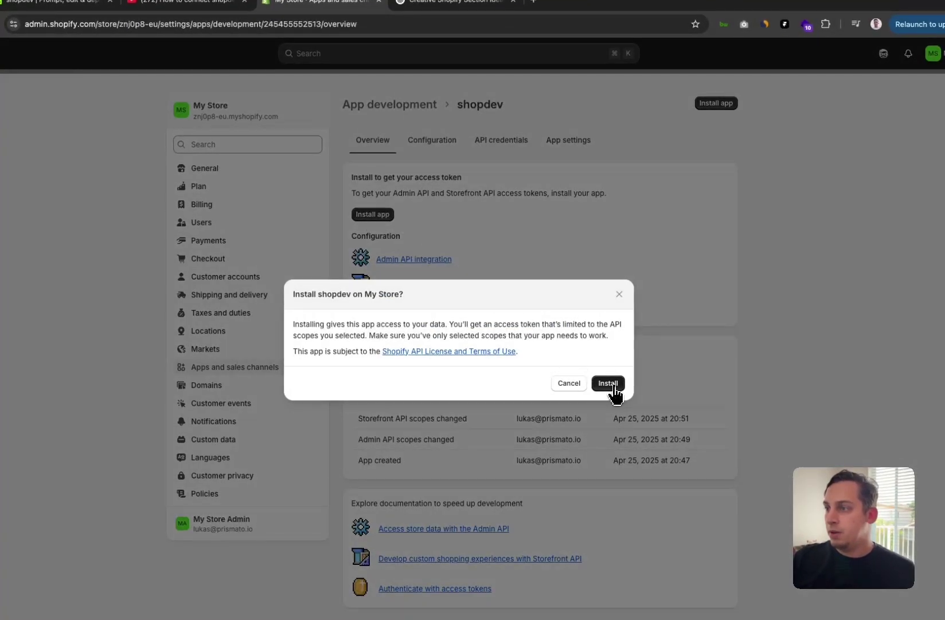
{"action": "left_click", "coordinate": [610, 384]}
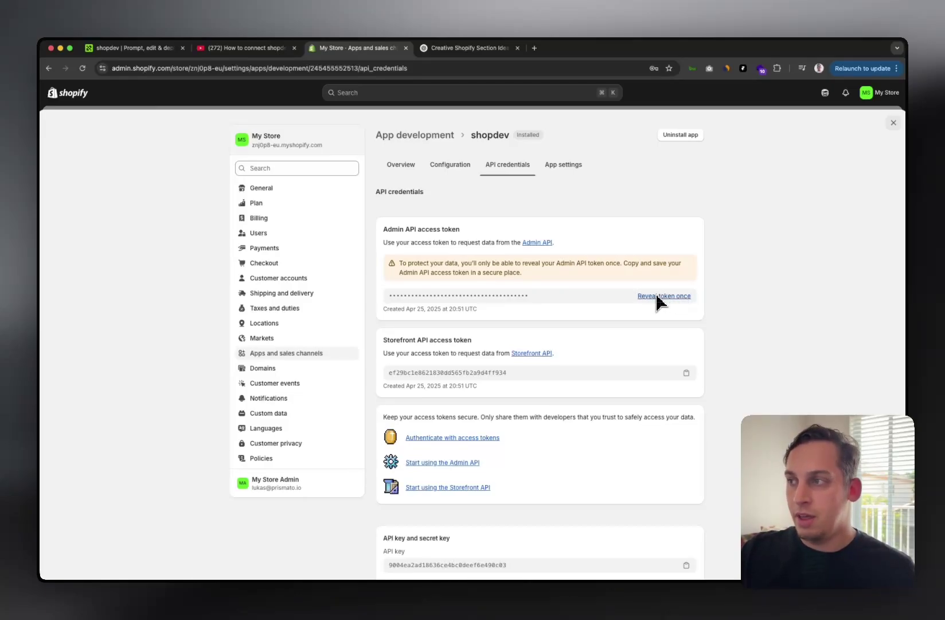
{"action": "key", "text": "super+1"}
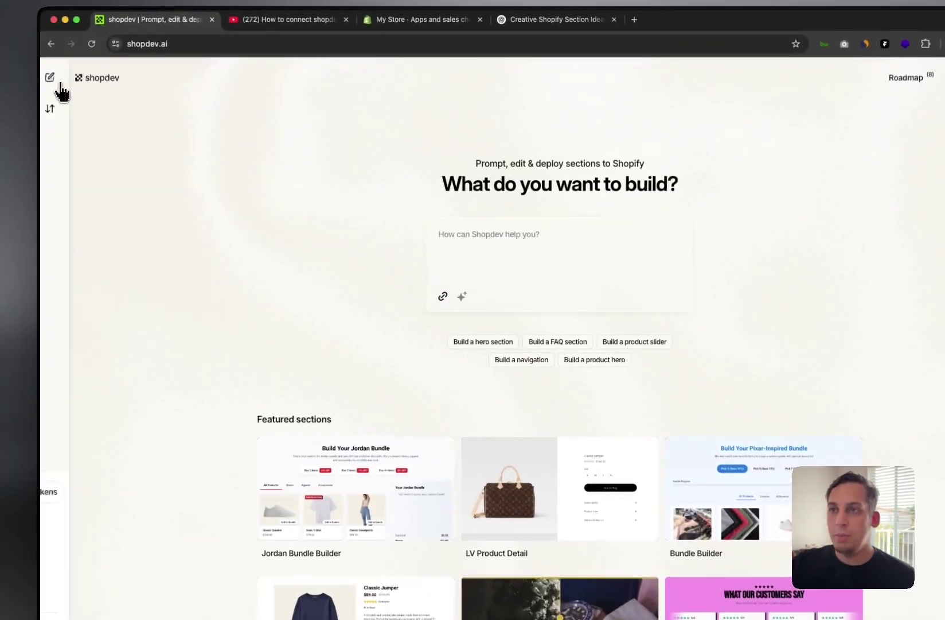
Start connecting a Shopify store from the account's Shopify settings
{"action": "mouse_move", "coordinate": [62, 92]}
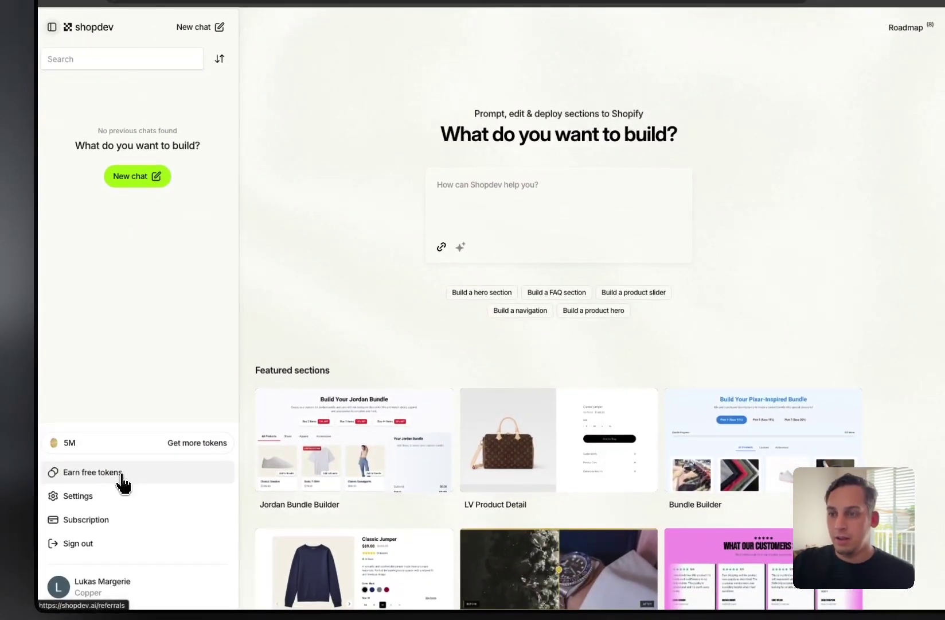
{"action": "left_click", "coordinate": [88, 499]}
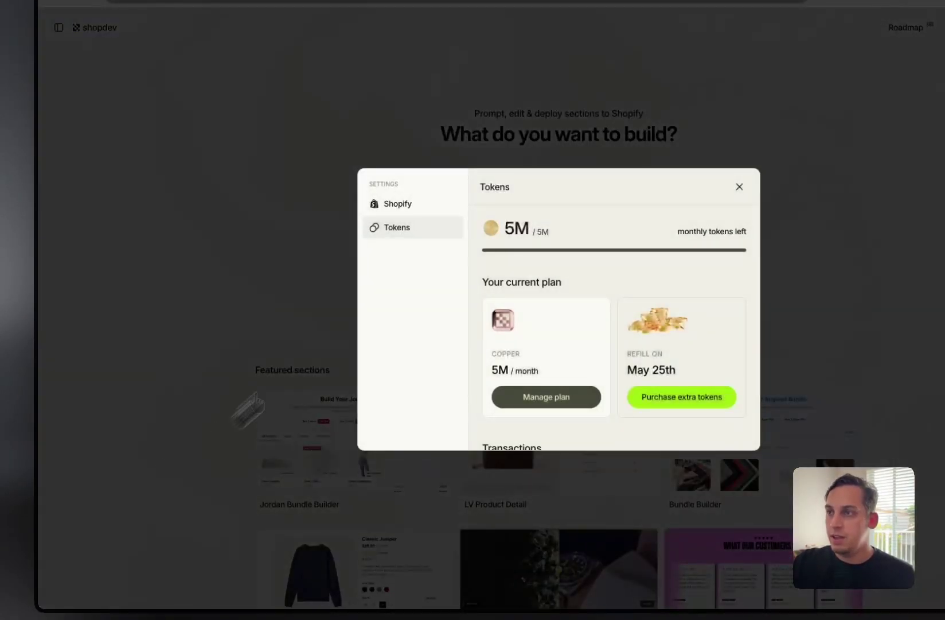
{"action": "left_click", "coordinate": [390, 212]}
{"action": "left_click", "coordinate": [610, 399]}
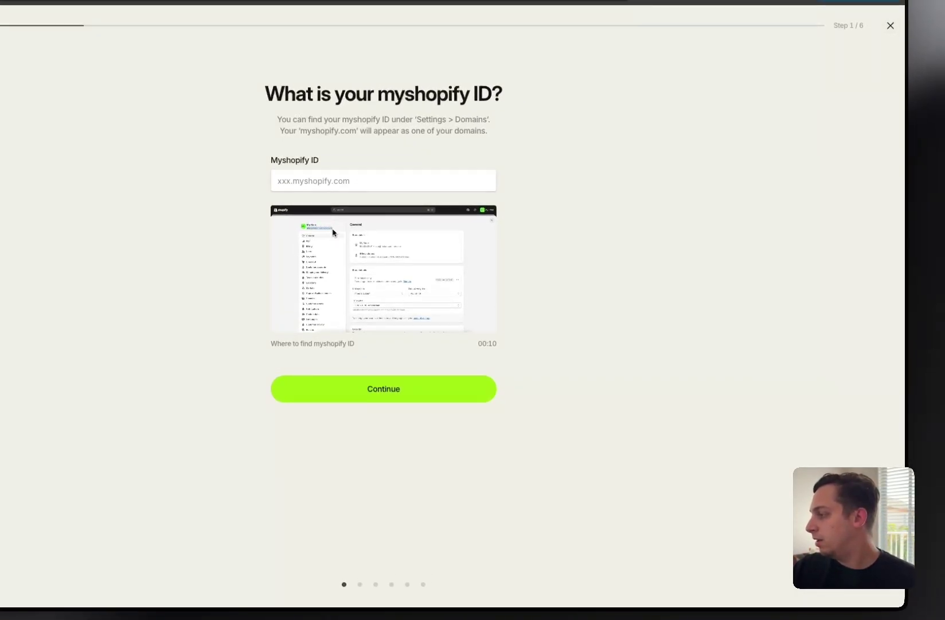
Copy the store's myshopify address from Shopify admin into the Myshopify ID field and continue
{"action": "left_click", "coordinate": [382, 49]}
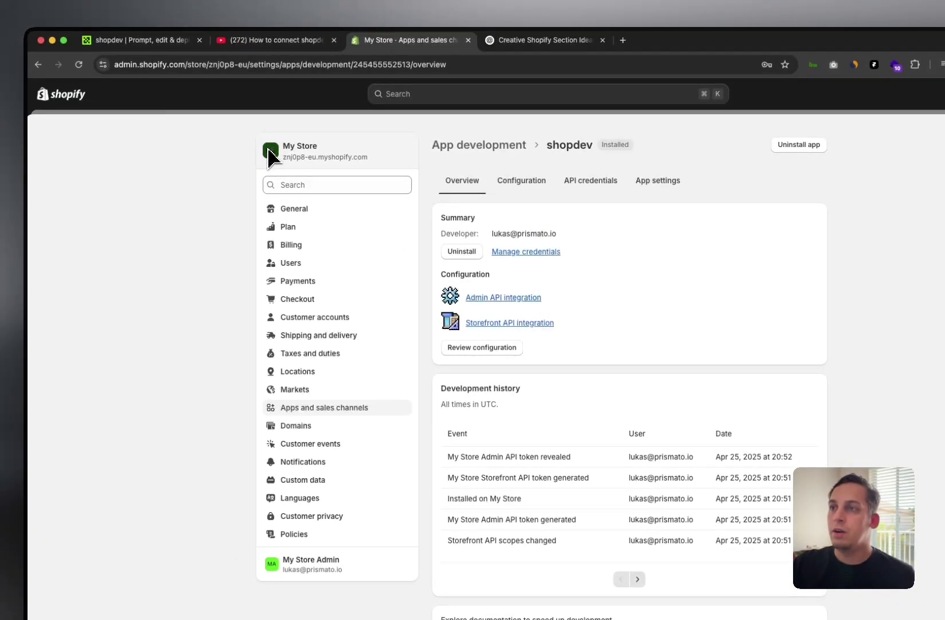
{"action": "left_click_drag", "start_coordinate": [283, 159], "coordinate": [378, 159]}
{"action": "key", "text": "super+c"}
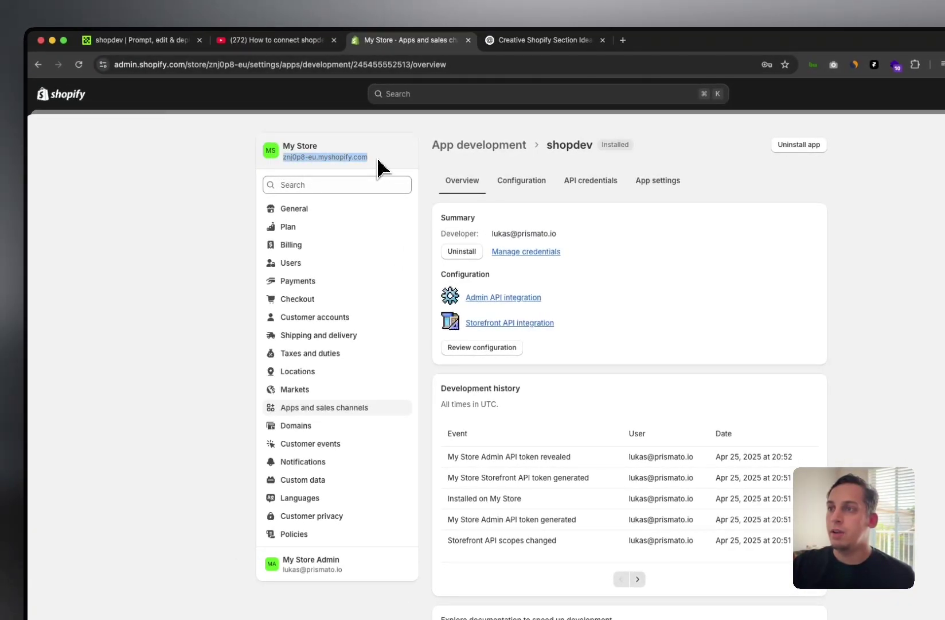
{"action": "left_click", "coordinate": [135, 40]}
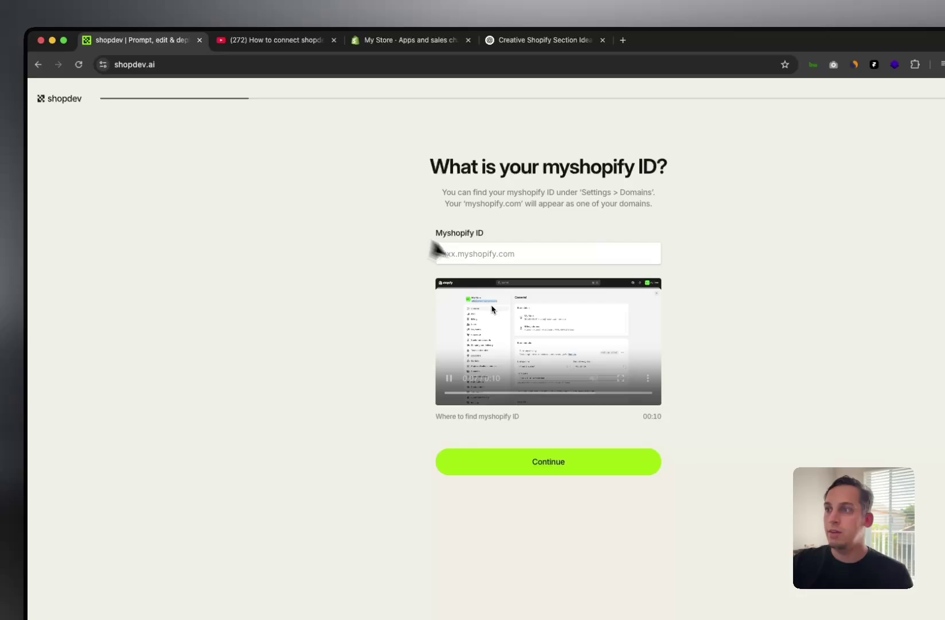
{"action": "left_click", "coordinate": [479, 255]}
{"action": "key", "text": "super+v"}
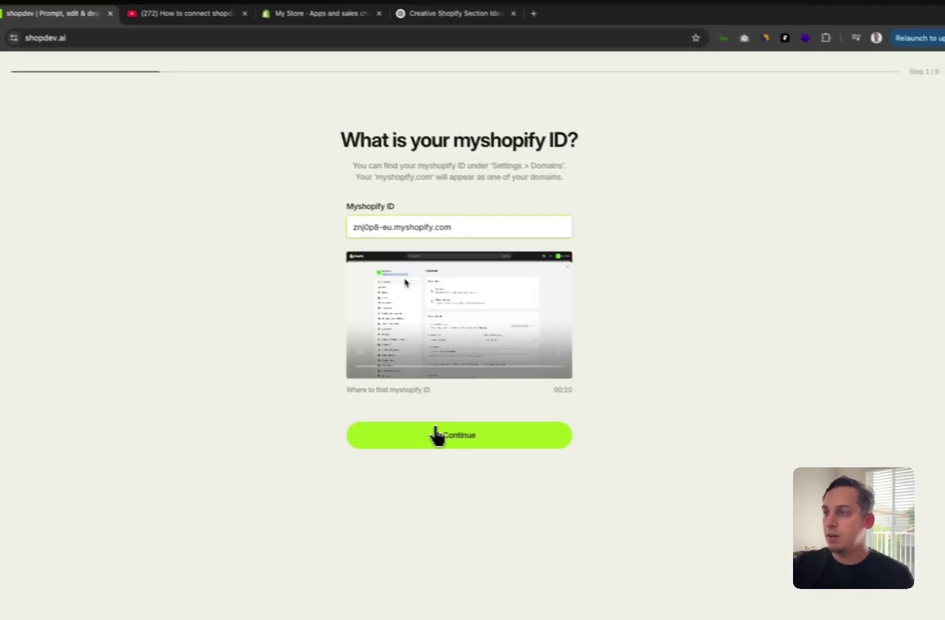
{"action": "left_click", "coordinate": [525, 463]}
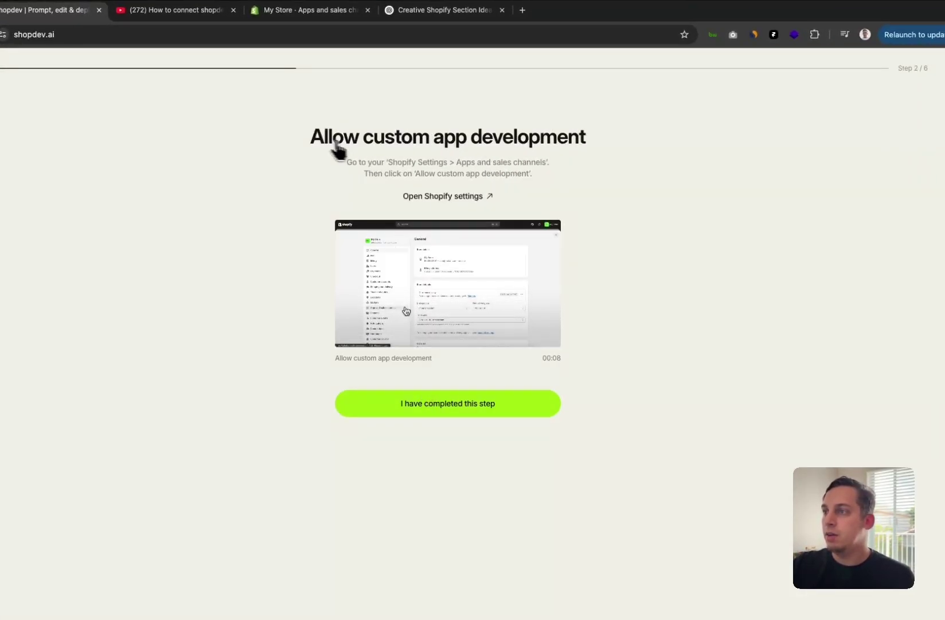
Mark the custom app, app creation, Admin API and Storefront API scope steps done, then close the guide
{"action": "left_click_drag", "start_coordinate": [323, 145], "coordinate": [565, 177]}
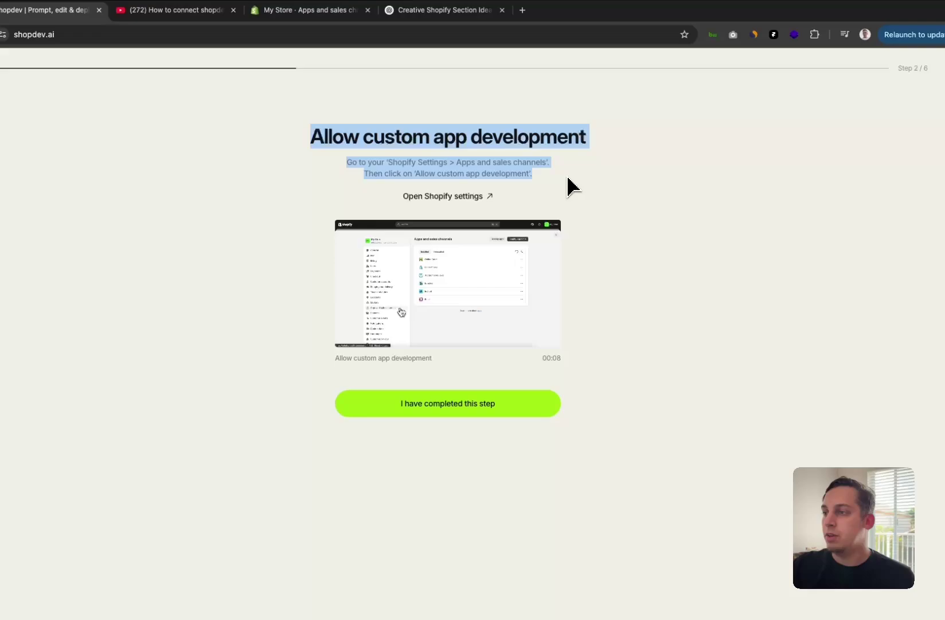
{"action": "left_click", "coordinate": [476, 408]}
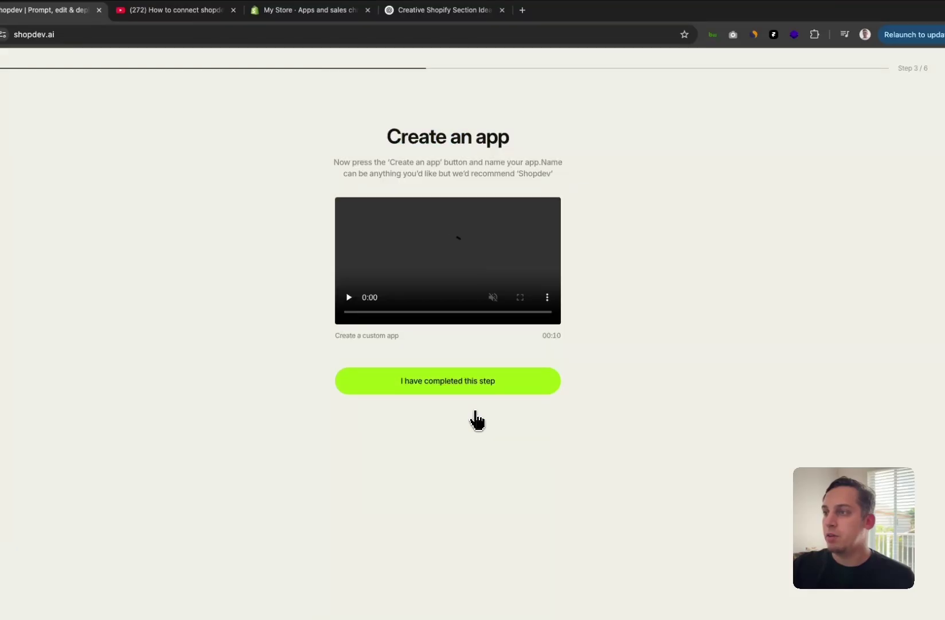
{"action": "left_click", "coordinate": [446, 388]}
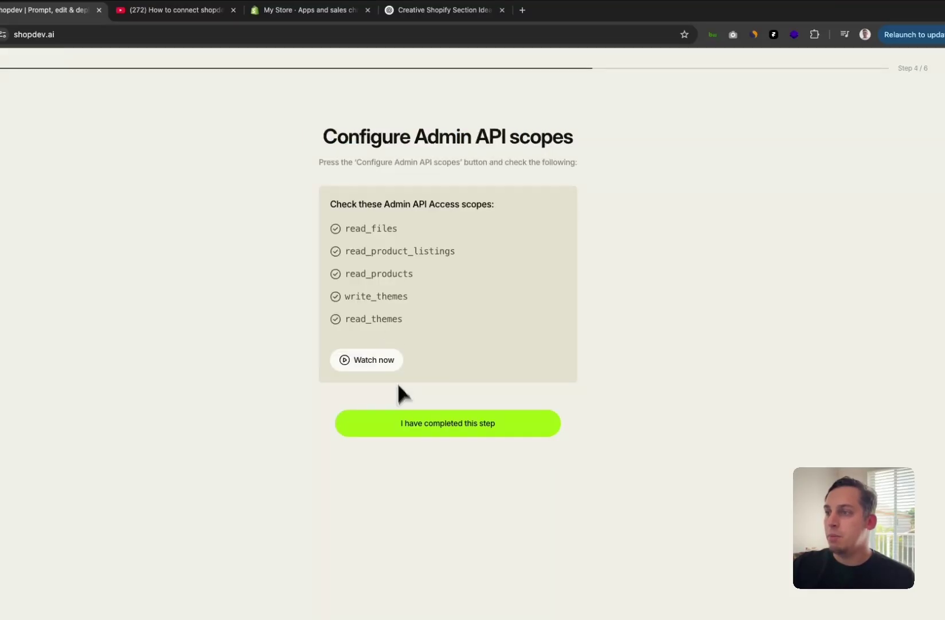
{"action": "left_click", "coordinate": [416, 428]}
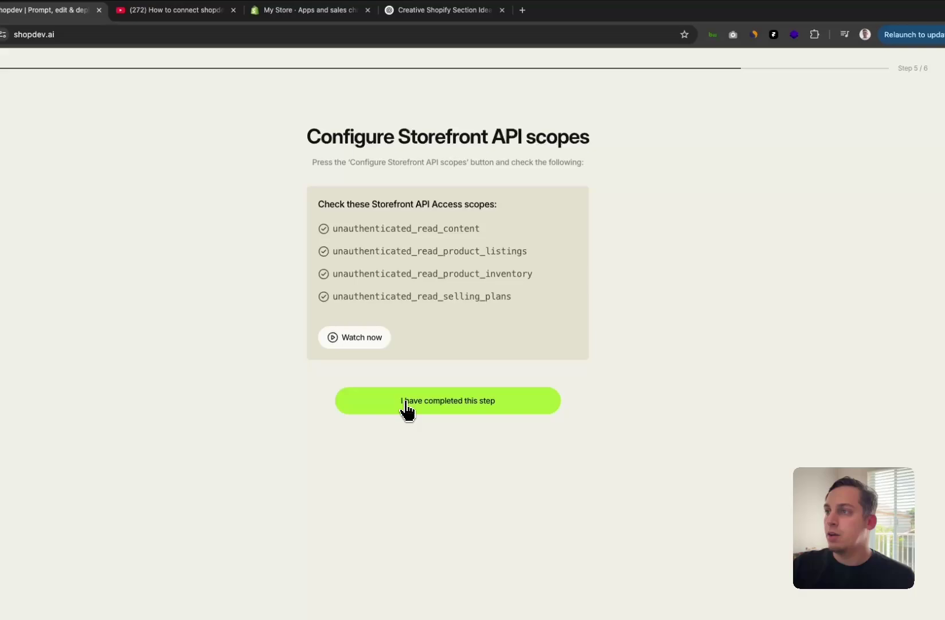
{"action": "left_click", "coordinate": [400, 409]}
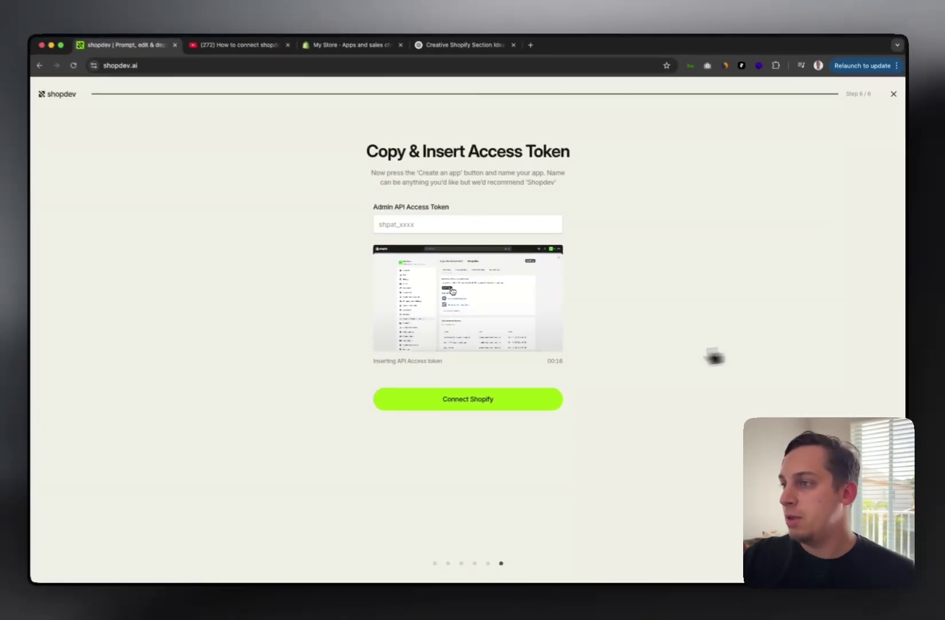
{"action": "key", "text": "Escape"}
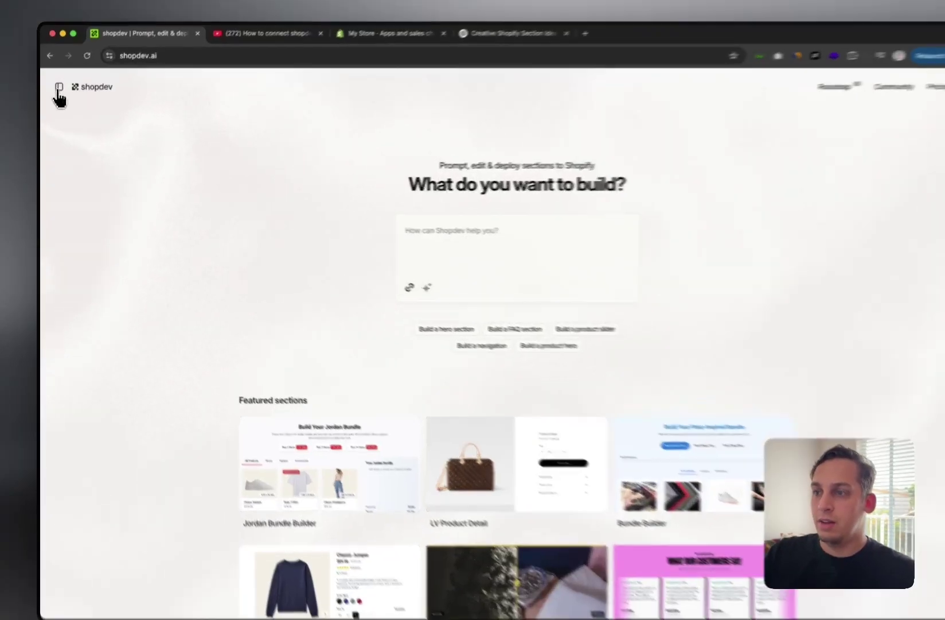
{"action": "left_click", "coordinate": [56, 96]}
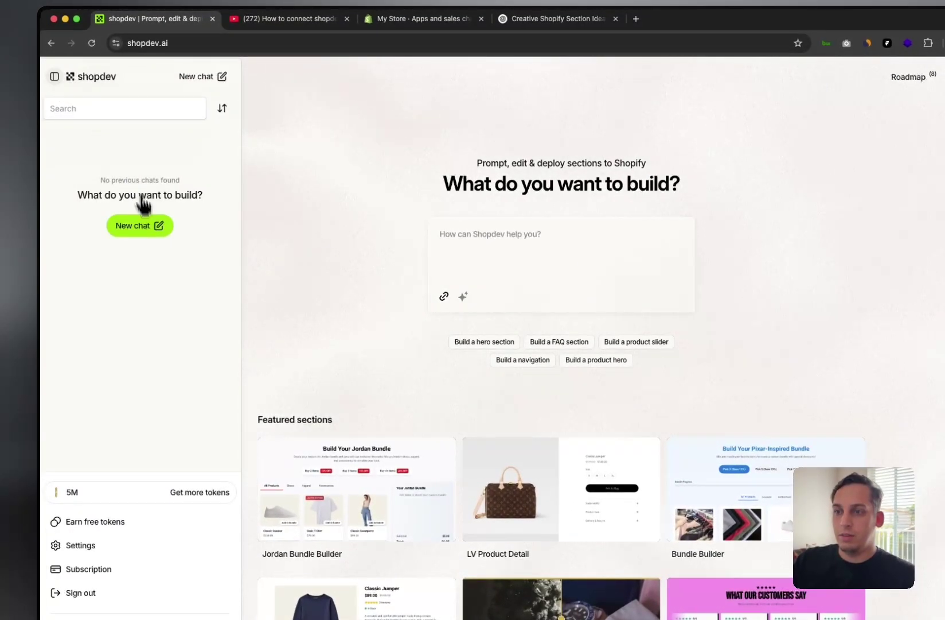
{"action": "left_click", "coordinate": [104, 547]}
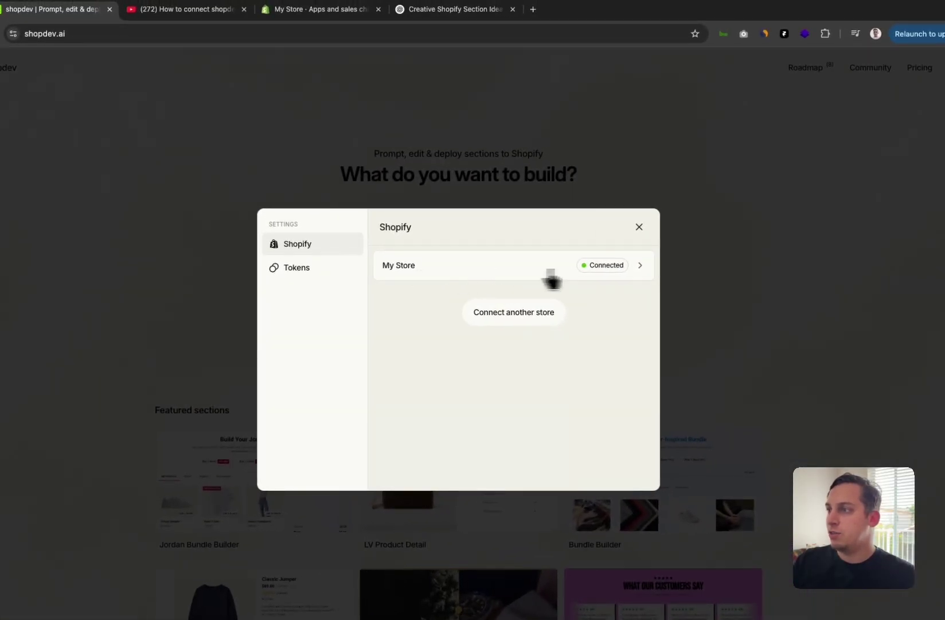
{"action": "left_click", "coordinate": [736, 231]}
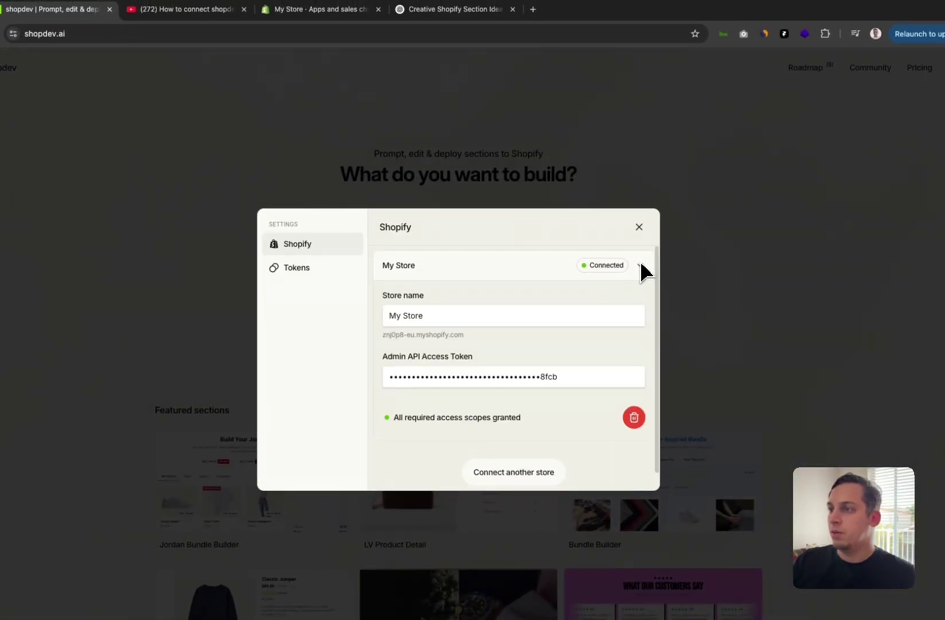
{"action": "triple_click", "coordinate": [413, 316]}
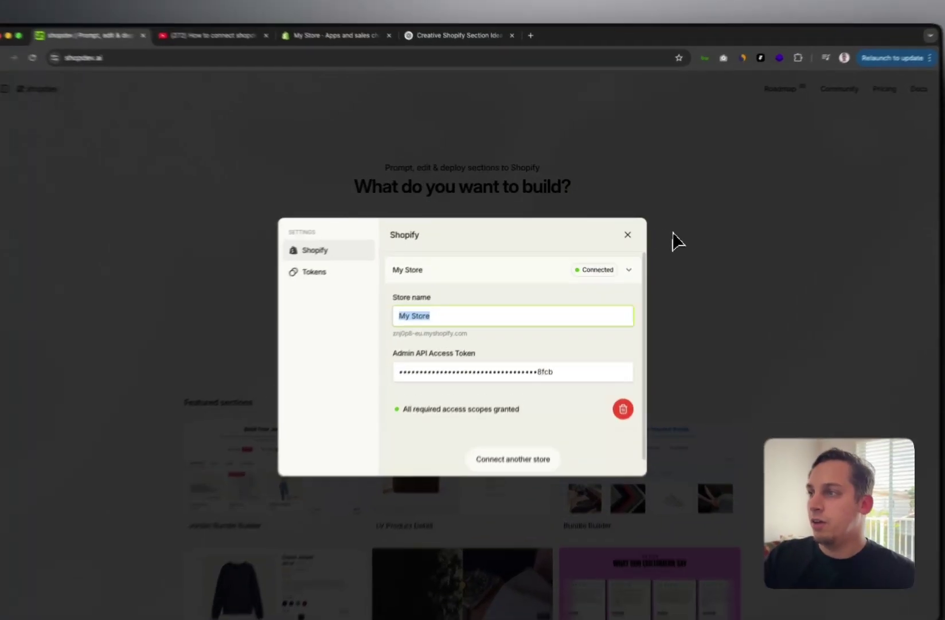
{"action": "left_click", "coordinate": [675, 240]}
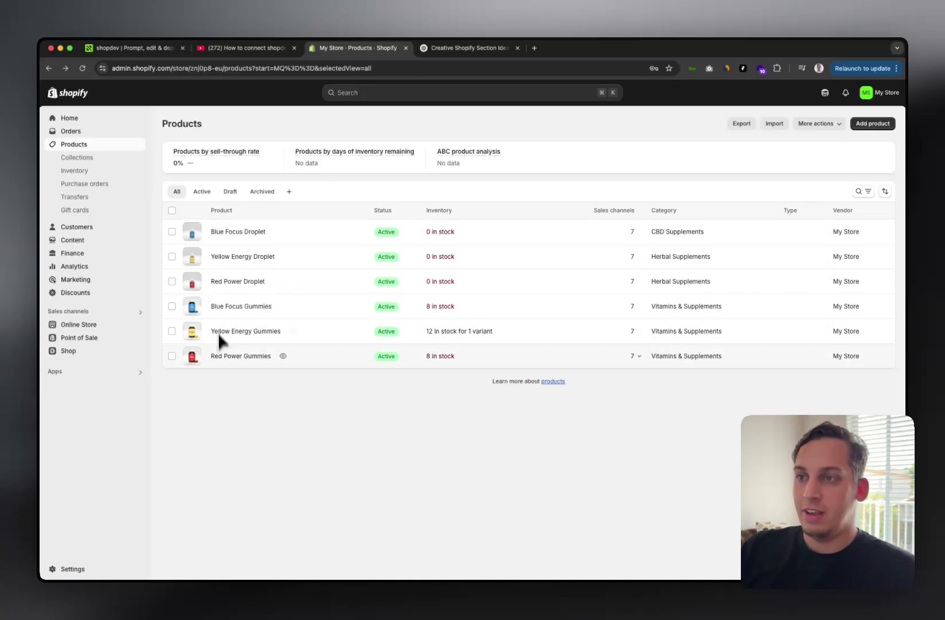
Inspect the Red Power Droplet product's media images, then return to the shopdev.ai tab
{"action": "left_click", "coordinate": [220, 282]}
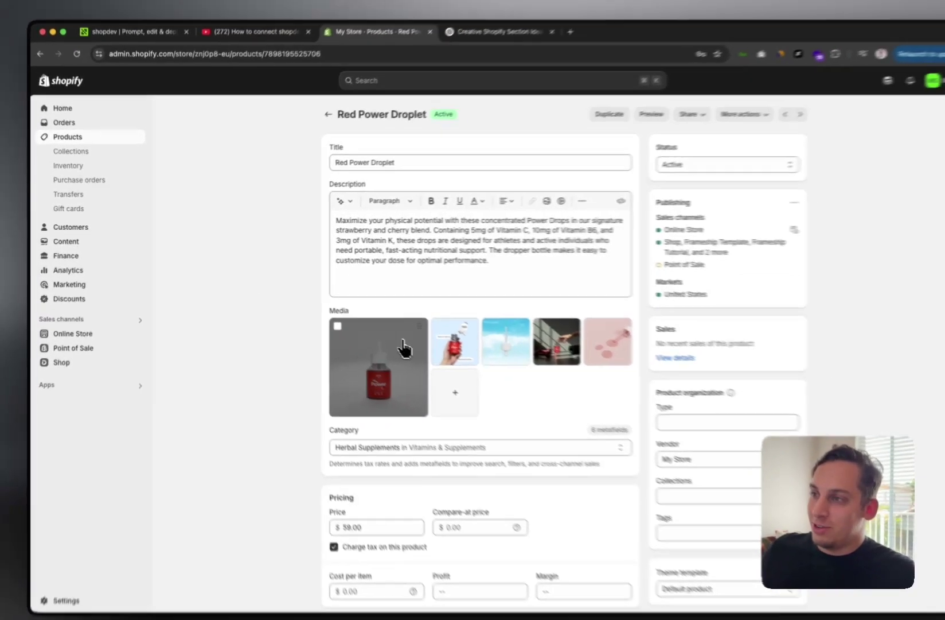
{"action": "scroll", "coordinate": [301, 384], "scroll_direction": "up", "scroll_amount": 5}
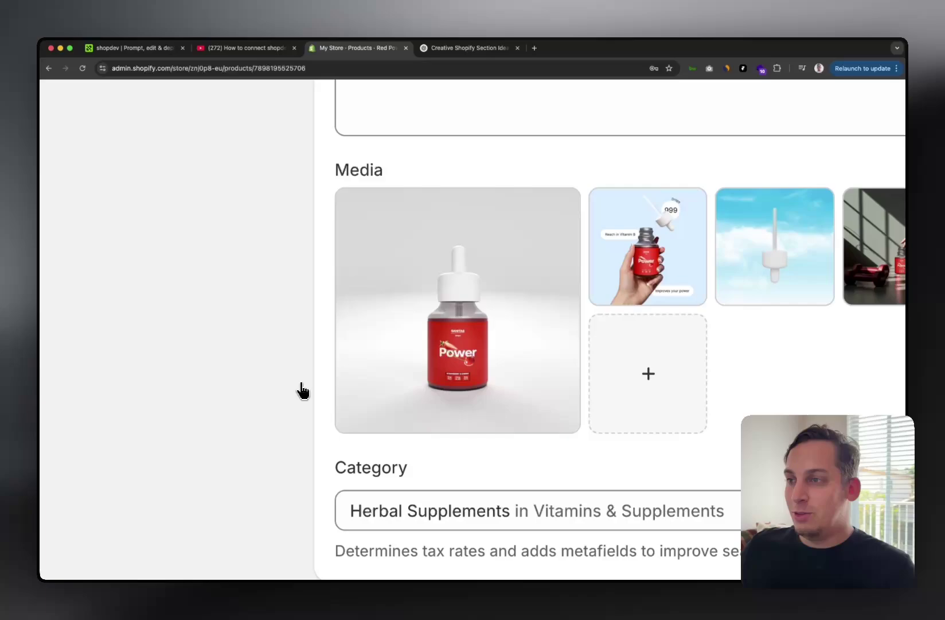
{"action": "scroll", "coordinate": [302, 391], "scroll_direction": "down", "scroll_amount": 5}
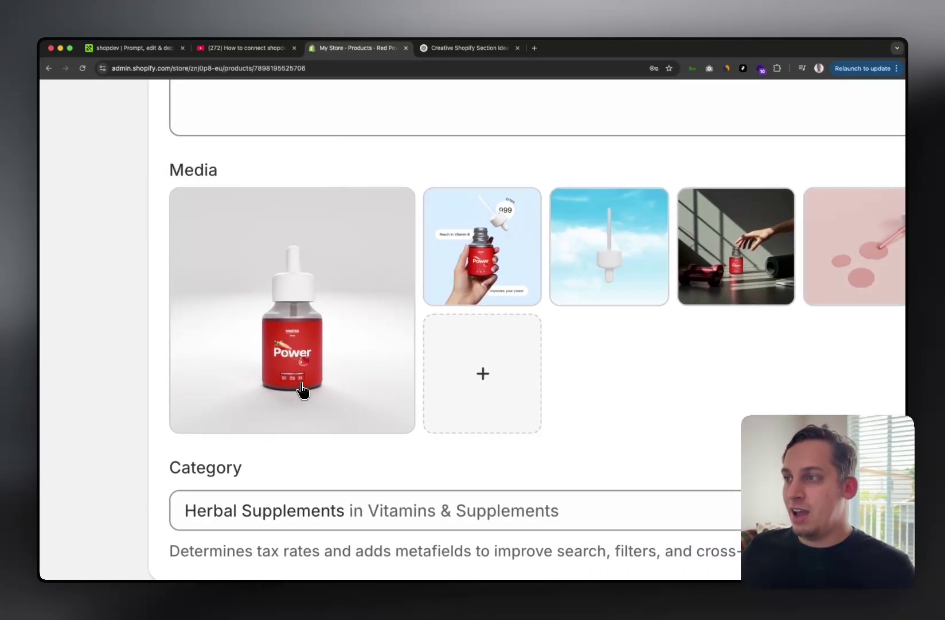
{"action": "scroll", "coordinate": [302, 391], "scroll_direction": "down", "scroll_amount": 5}
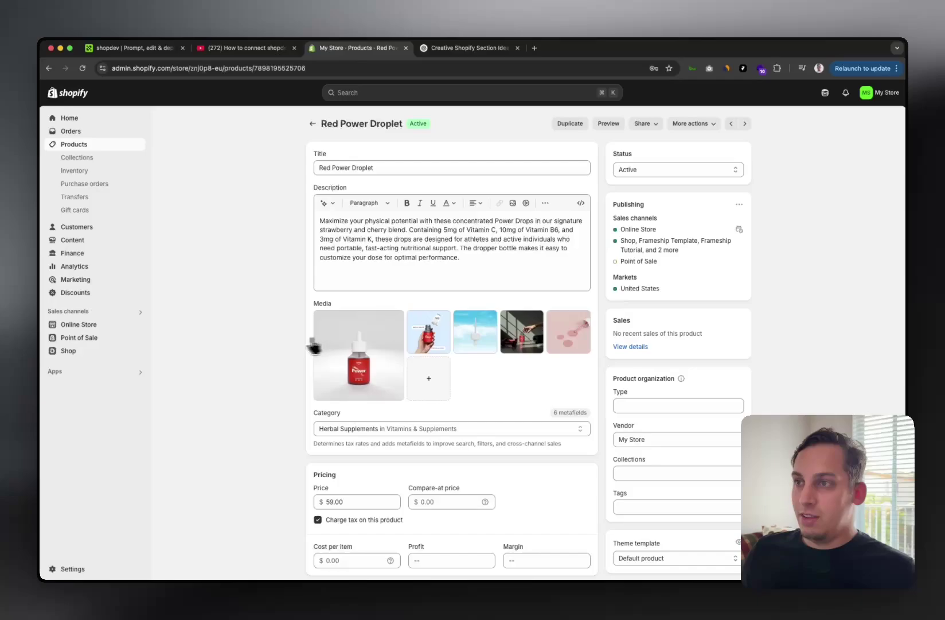
{"action": "key", "text": "super+bracketleft"}
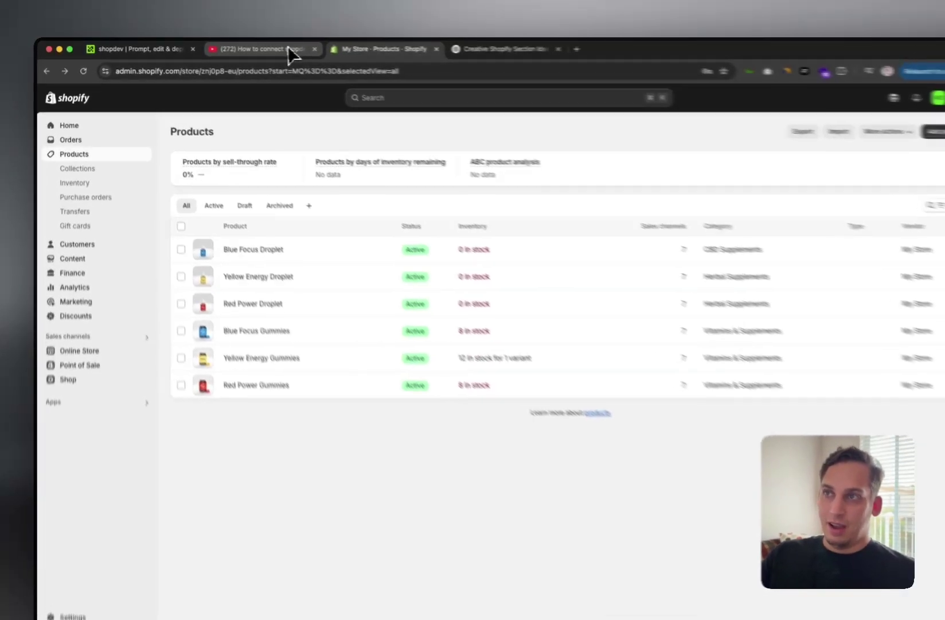
{"action": "left_click", "coordinate": [265, 48]}
{"action": "left_click", "coordinate": [170, 55]}
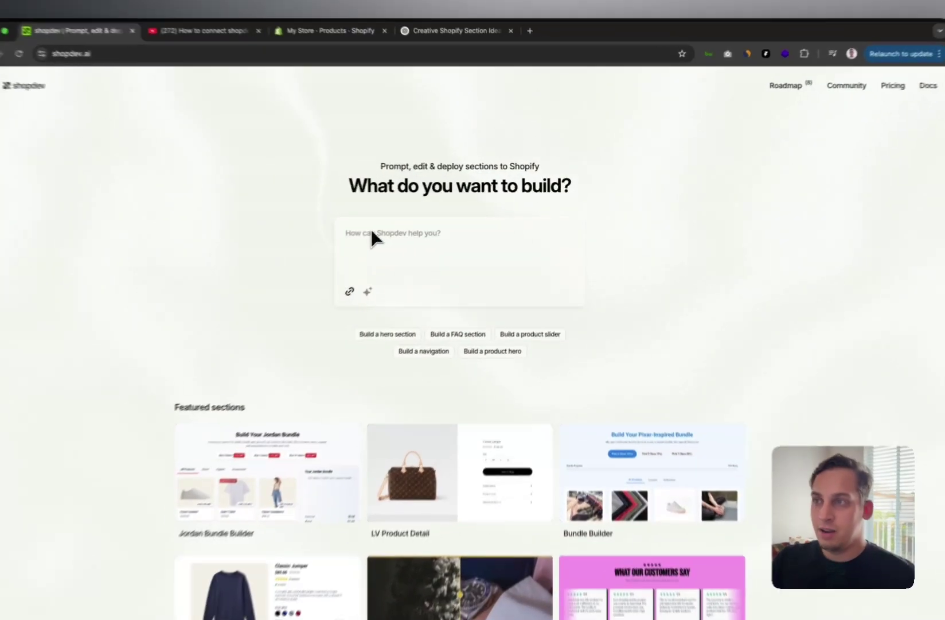
Type a request for a "memory game" whose winners get a 30% off discount code
{"action": "left_click", "coordinate": [381, 236]}
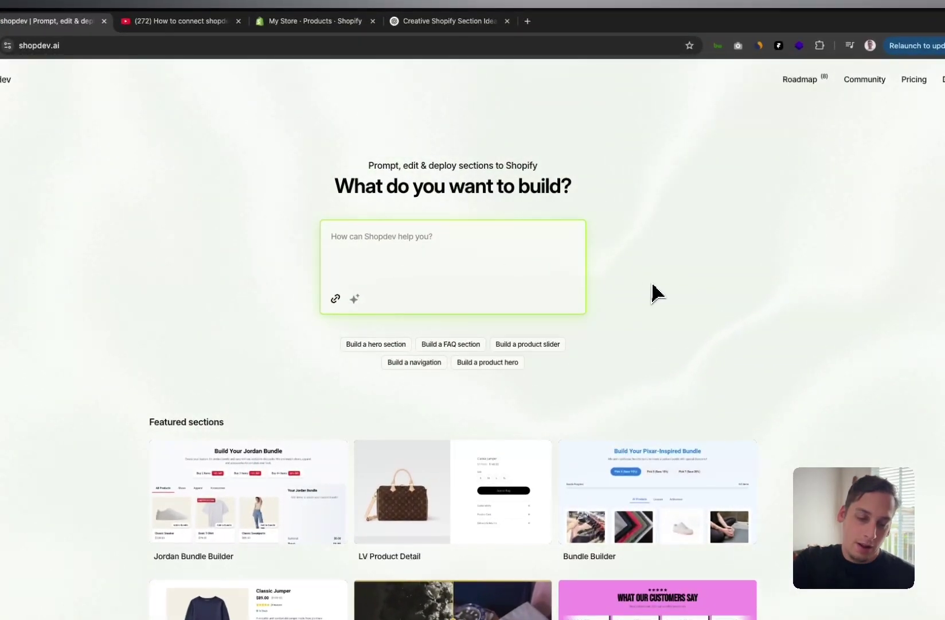
{"action": "type", "text": "Iets cr"}
{"action": "type", "text": "eate a"}
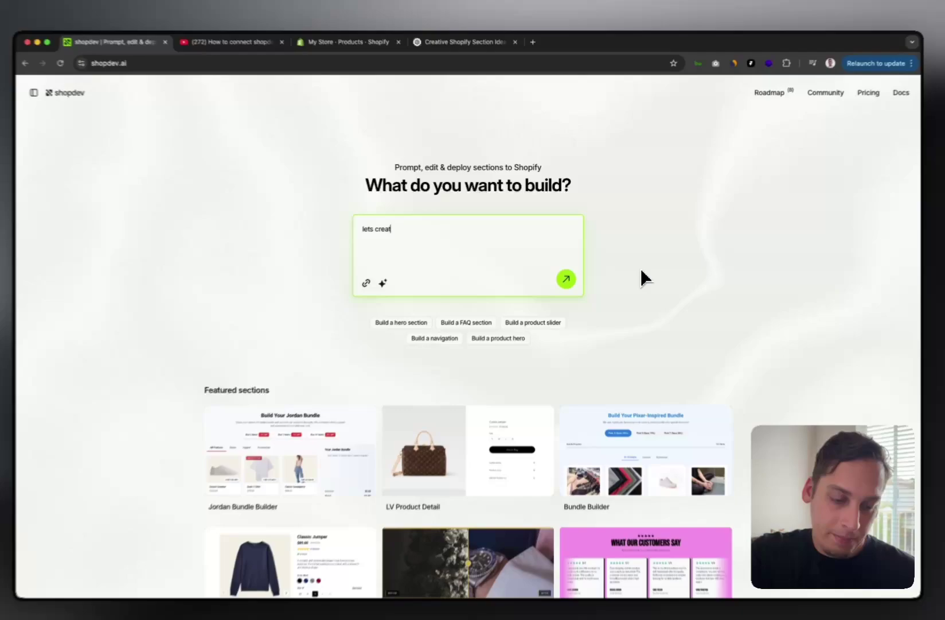
{"action": "type", "text": "\"me"}
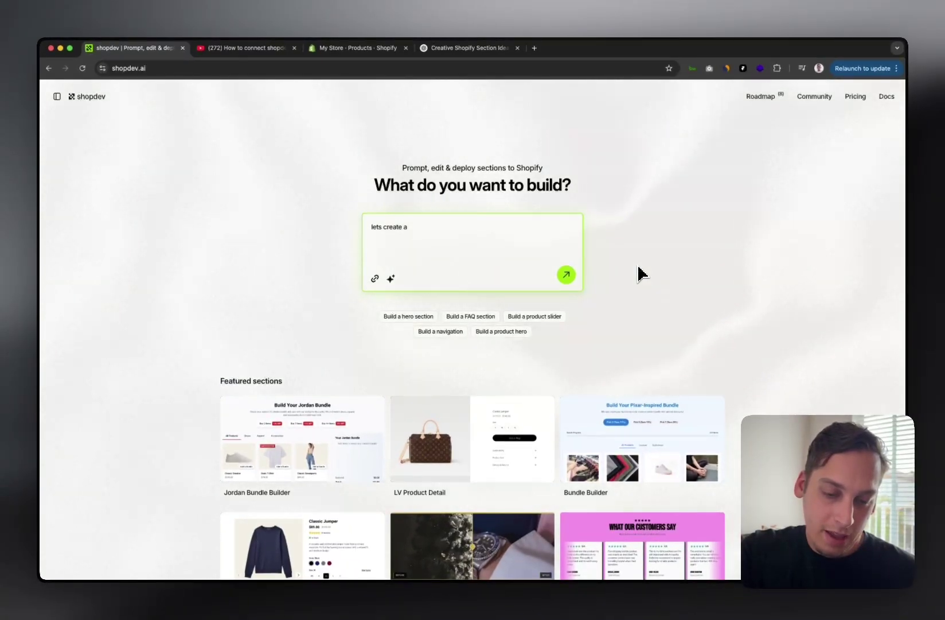
{"action": "type", "text": "mo"}
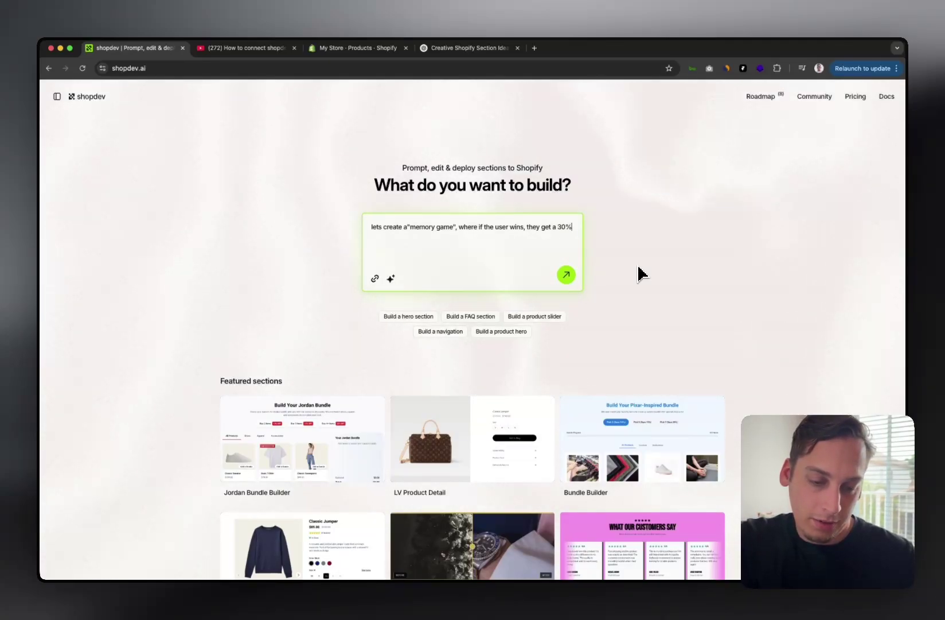
{"action": "type", "text": "off discount code."}
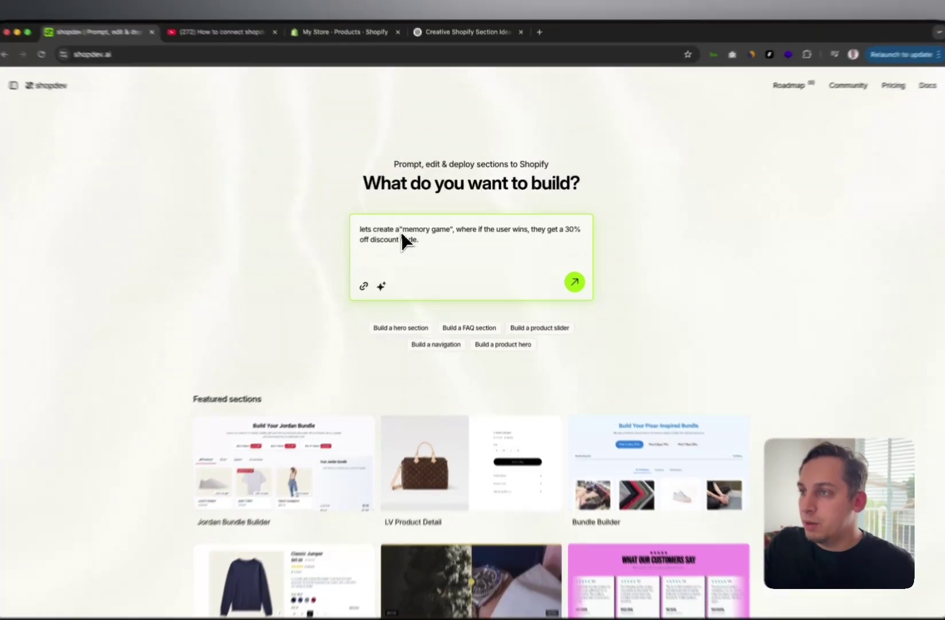
{"action": "left_click", "coordinate": [408, 227]}
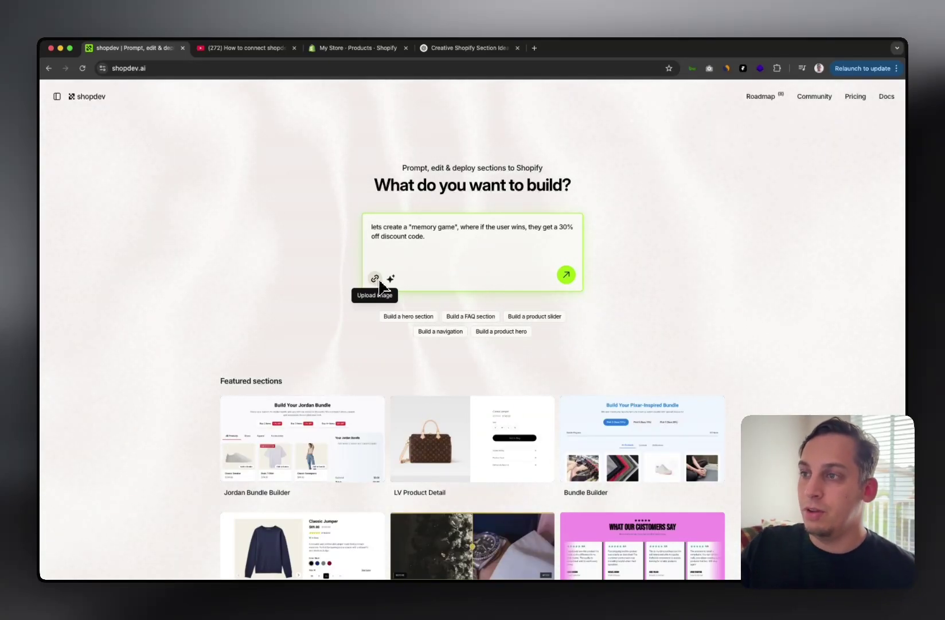
Enhance the request into a detailed brief and review its discount, design and gameplay wording
{"action": "left_click", "coordinate": [392, 279]}
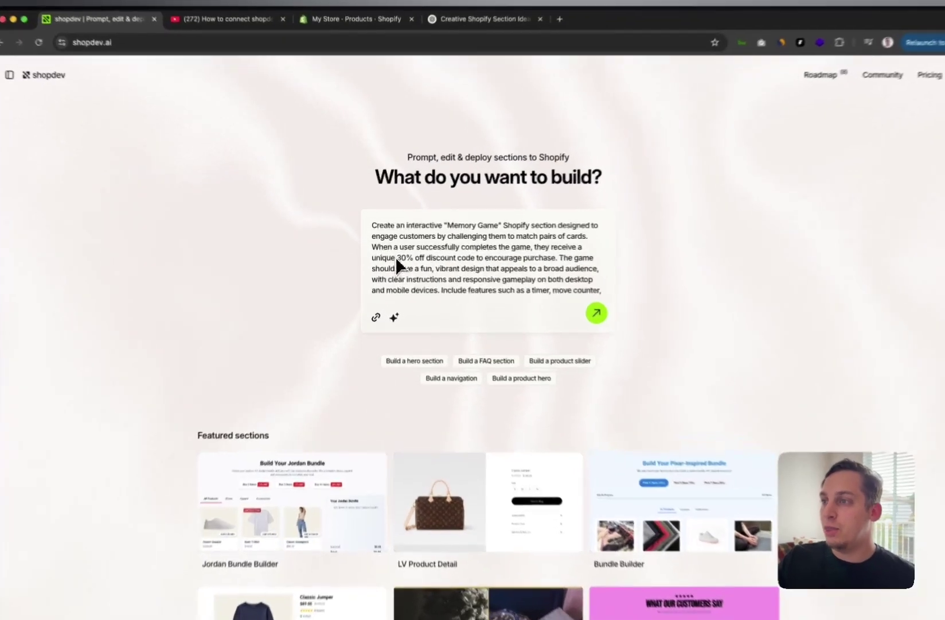
{"action": "left_click_drag", "start_coordinate": [394, 255], "coordinate": [550, 268]}
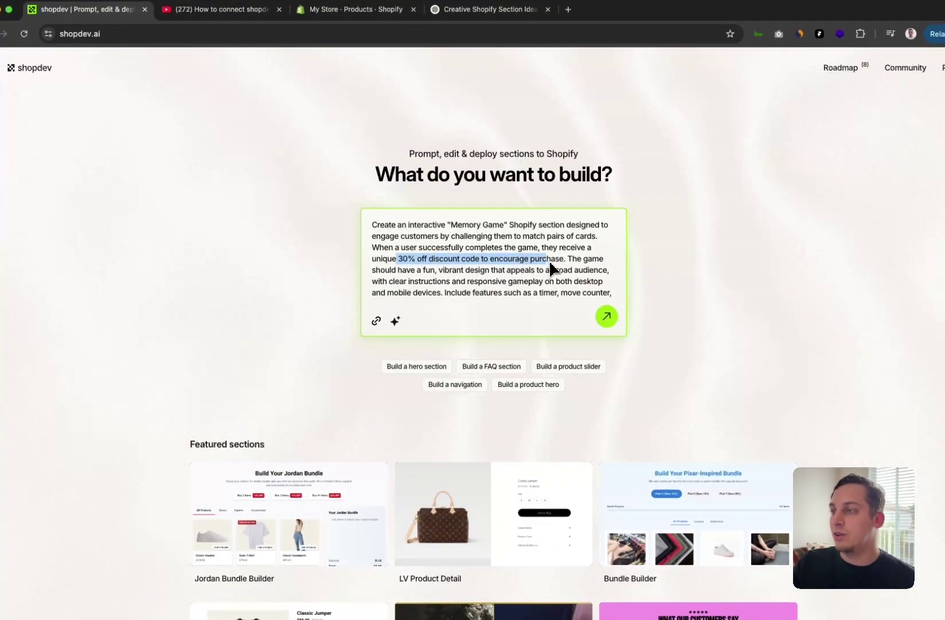
{"action": "left_click", "coordinate": [581, 266]}
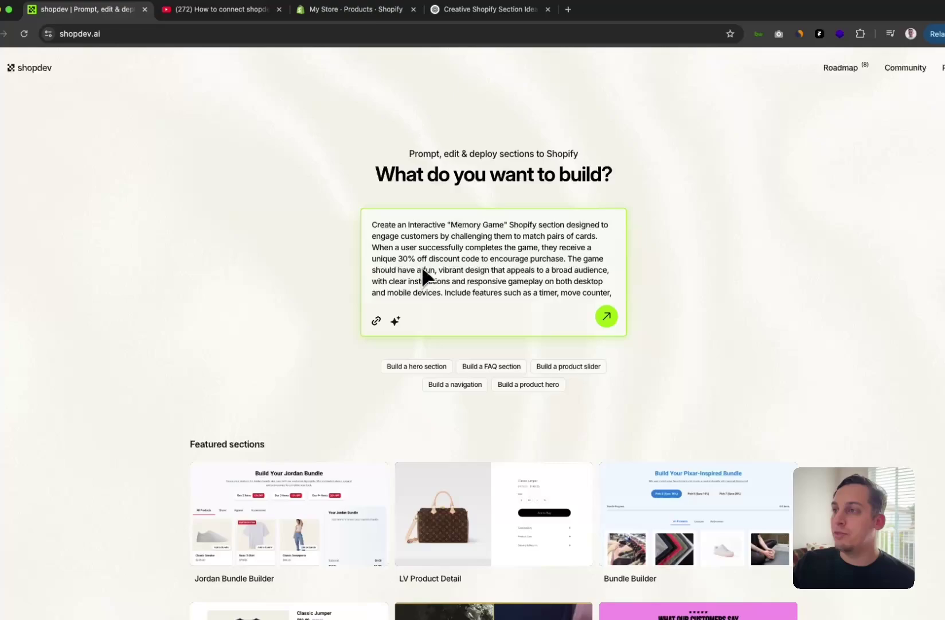
{"action": "left_click_drag", "start_coordinate": [440, 275], "coordinate": [560, 275]}
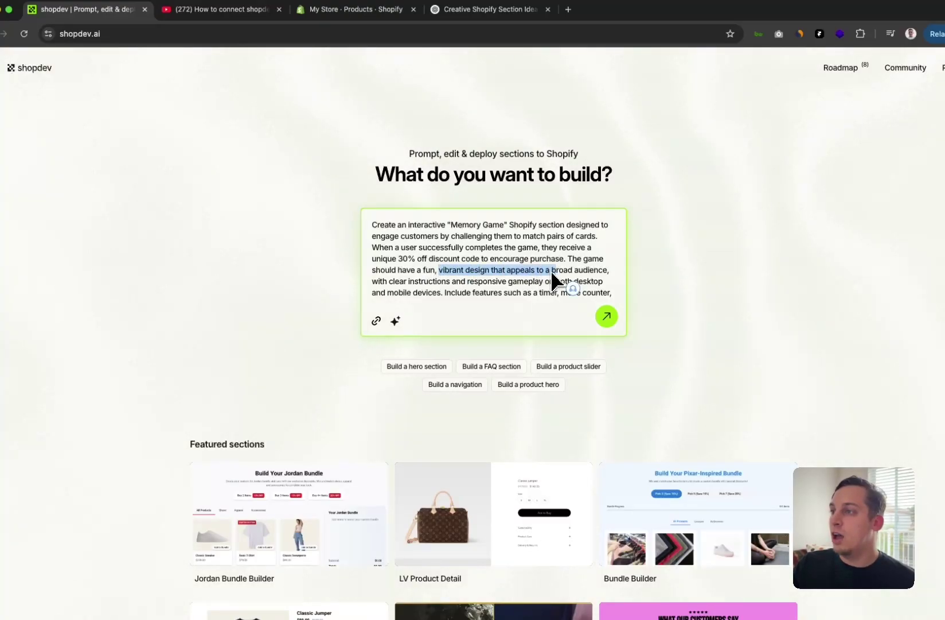
{"action": "left_click", "coordinate": [547, 274]}
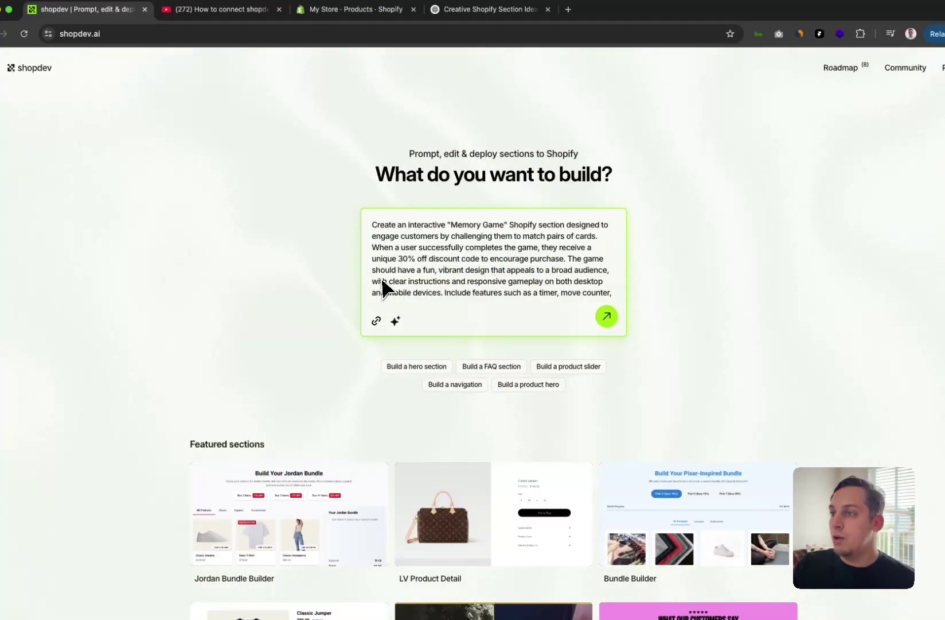
{"action": "left_click_drag", "start_coordinate": [381, 281], "coordinate": [576, 284]}
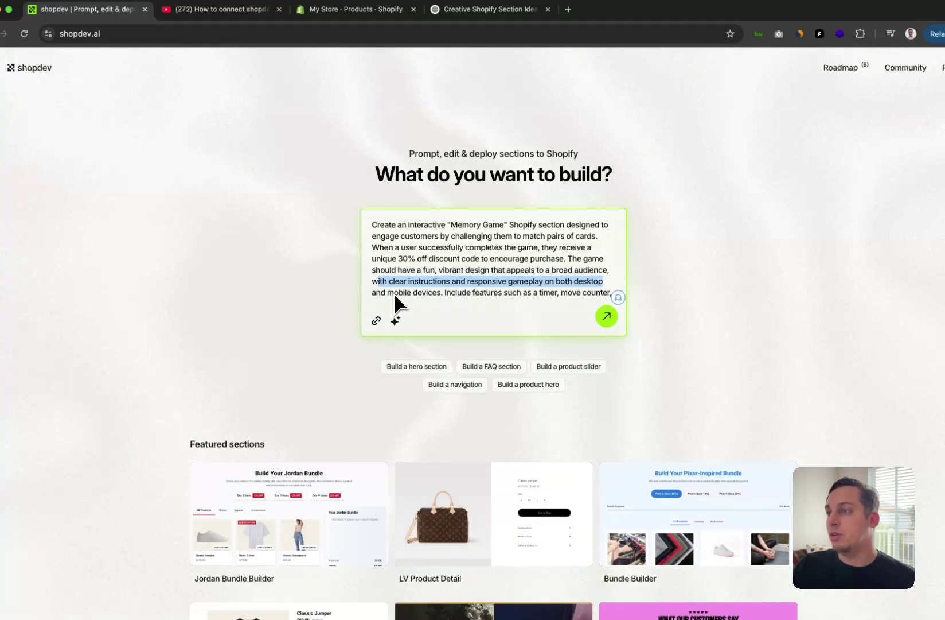
{"action": "left_click", "coordinate": [526, 294]}
Review the celebratory animation and code-reveal wording, then submit the brief for generation
{"action": "scroll", "coordinate": [589, 294], "scroll_direction": "down", "scroll_amount": 3}
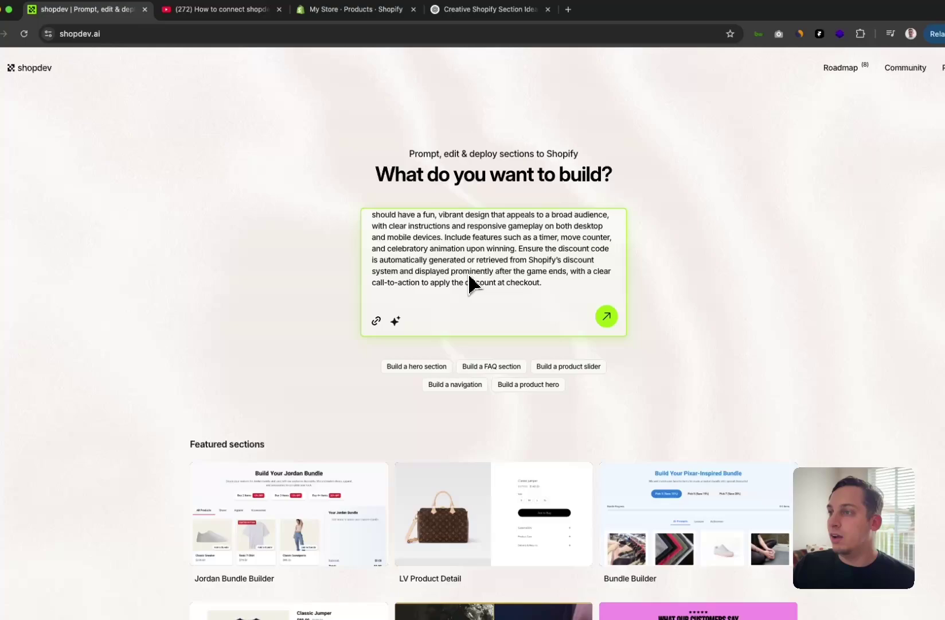
{"action": "left_click_drag", "start_coordinate": [376, 253], "coordinate": [505, 256]}
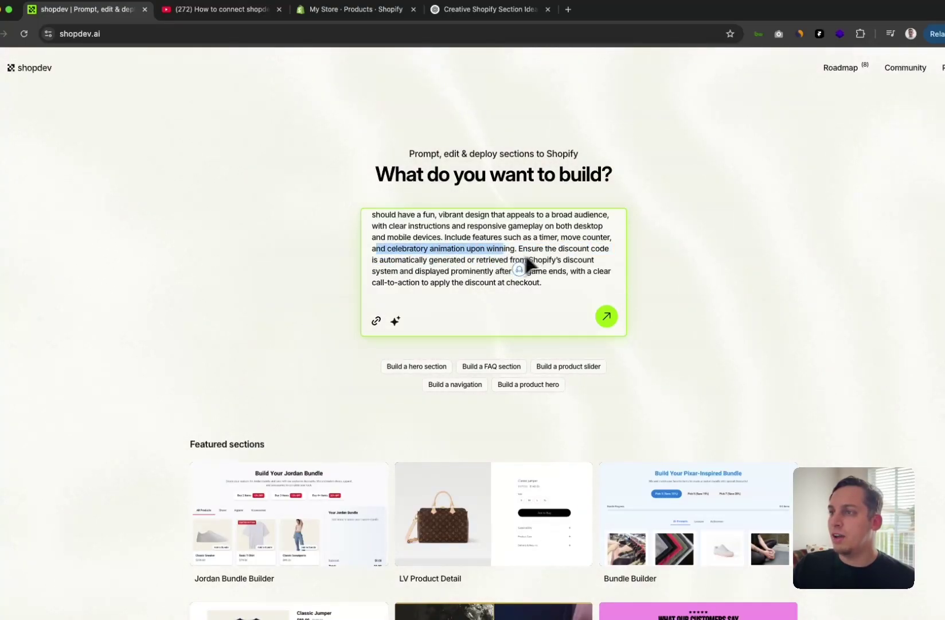
{"action": "scroll", "coordinate": [451, 270], "scroll_direction": "down", "scroll_amount": 1}
{"action": "left_click", "coordinate": [435, 268]}
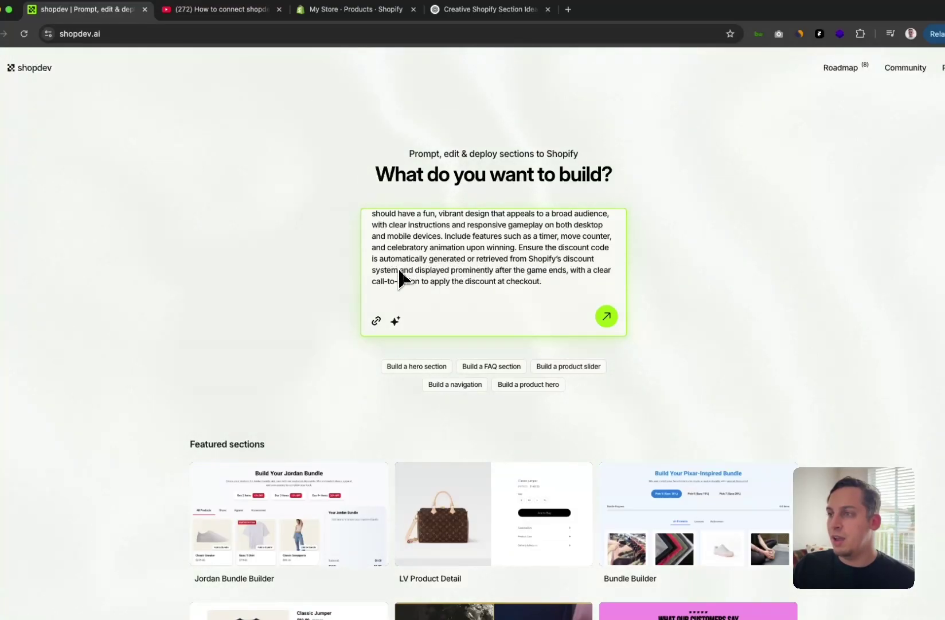
{"action": "left_click_drag", "start_coordinate": [400, 272], "coordinate": [555, 283]}
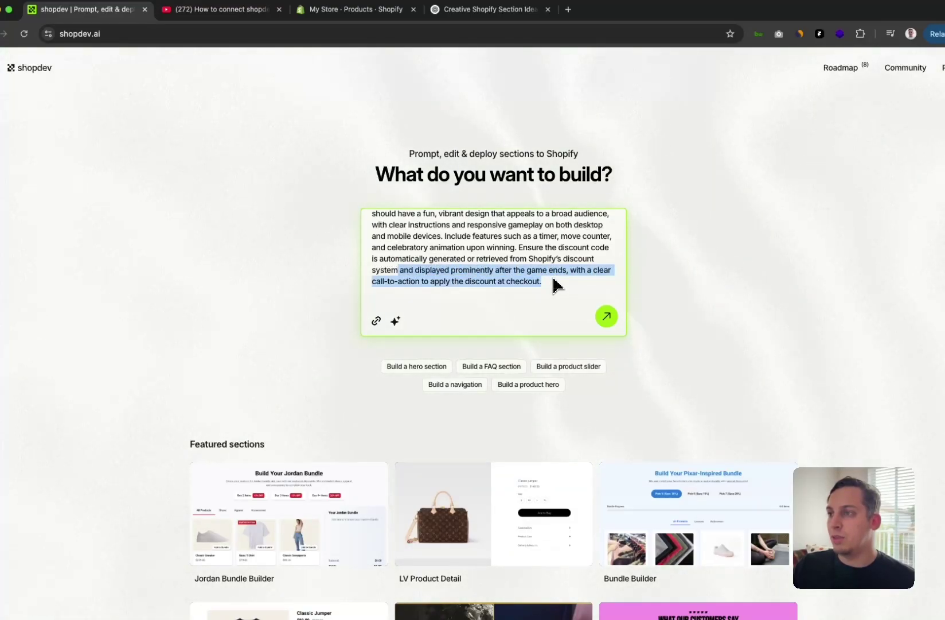
{"action": "left_click", "coordinate": [606, 316]}
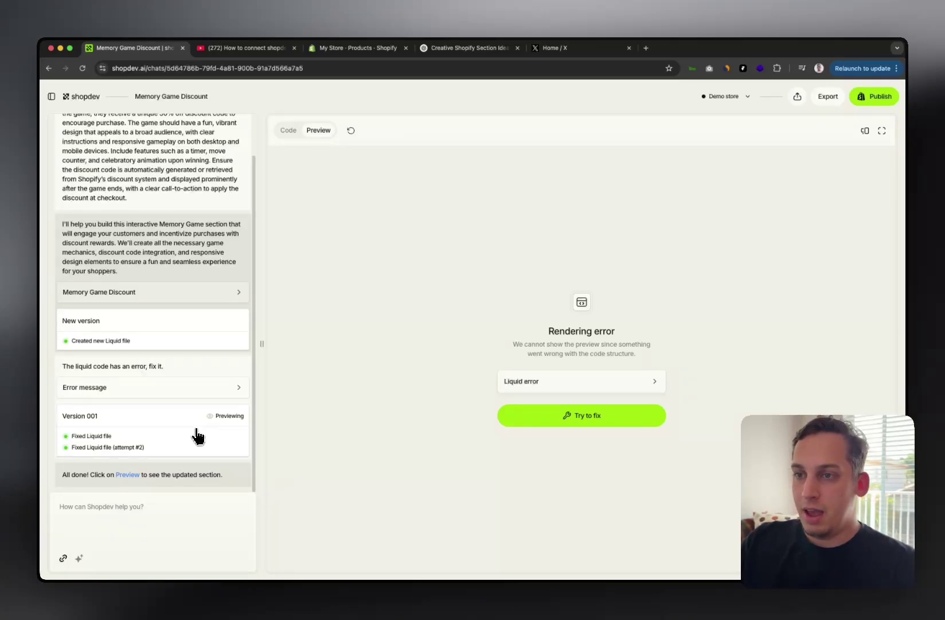
Read the Error message and Liquid error details, then use Try to fix to get Version 003 rendering
{"action": "left_click", "coordinate": [209, 388]}
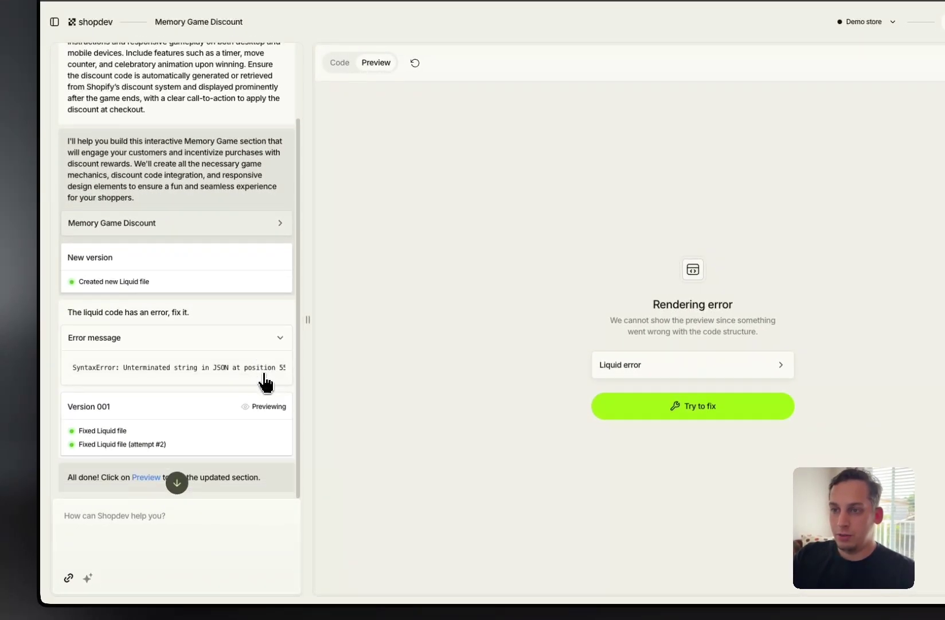
{"action": "scroll", "coordinate": [211, 377], "scroll_direction": "right", "scroll_amount": 3}
{"action": "scroll", "coordinate": [211, 379], "scroll_direction": "left", "scroll_amount": 3}
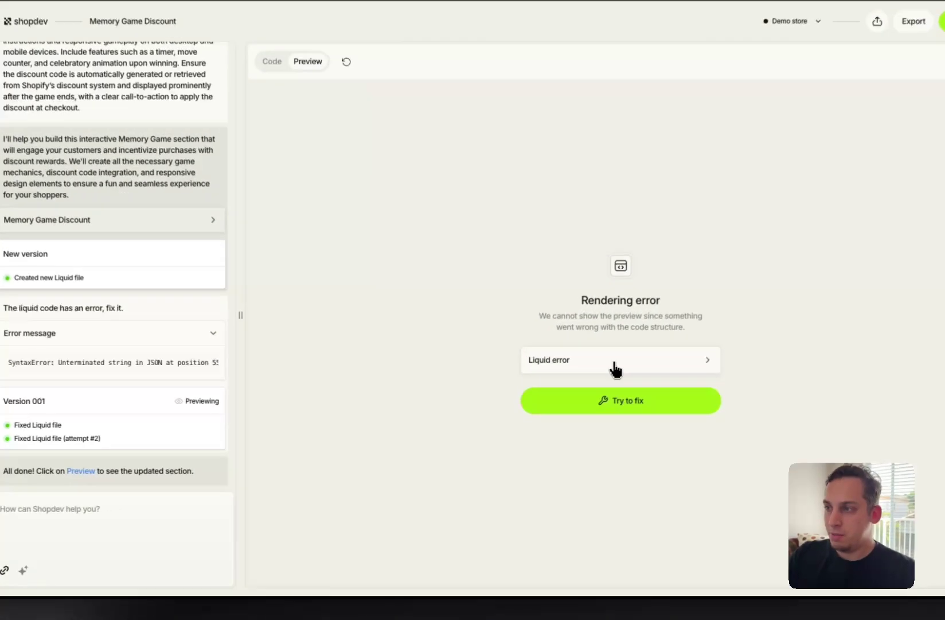
{"action": "left_click", "coordinate": [565, 382]}
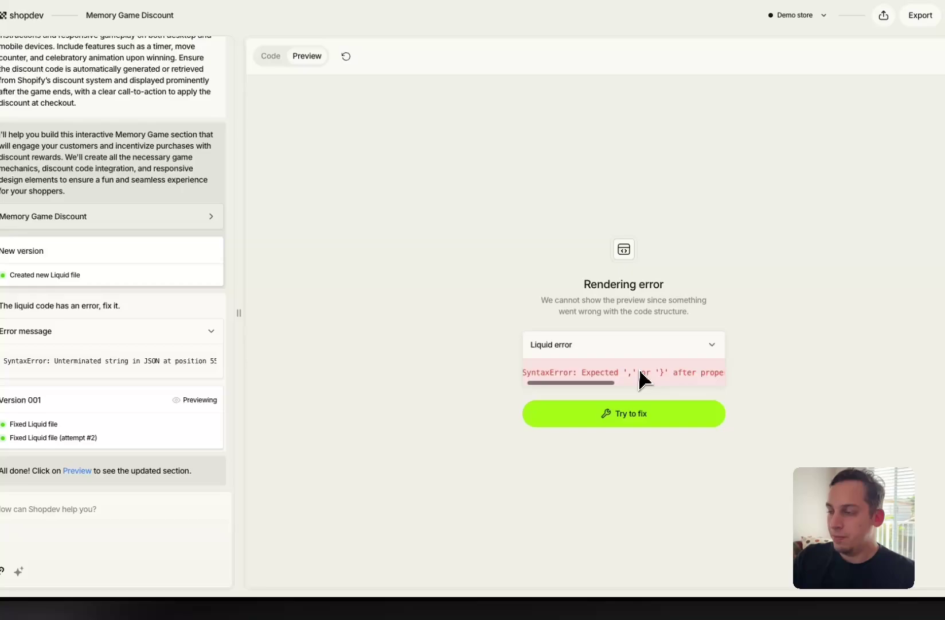
{"action": "scroll", "coordinate": [643, 378], "scroll_direction": "right", "scroll_amount": 5}
{"action": "scroll", "coordinate": [640, 382], "scroll_direction": "left", "scroll_amount": 5}
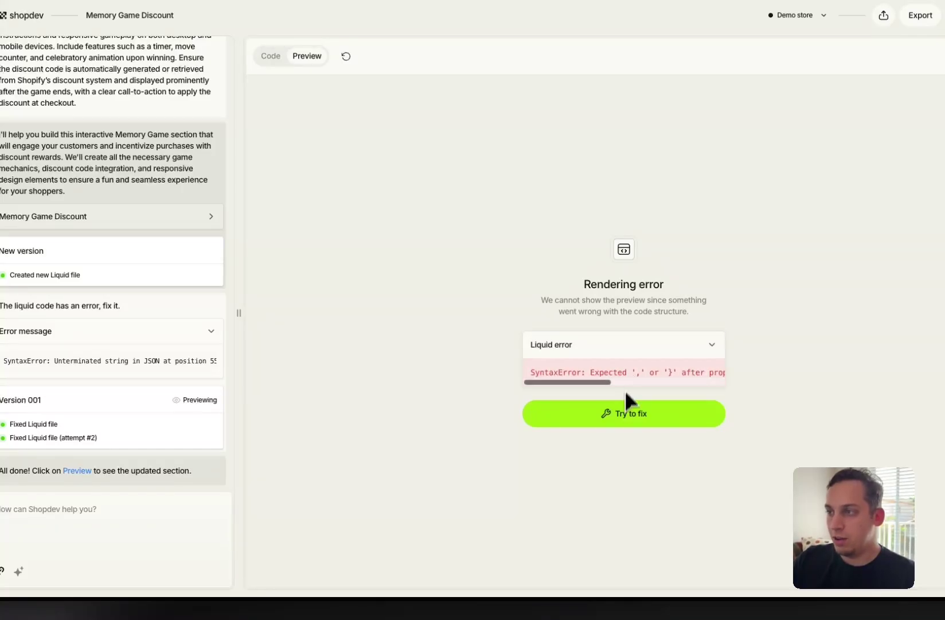
{"action": "left_click", "coordinate": [622, 414]}
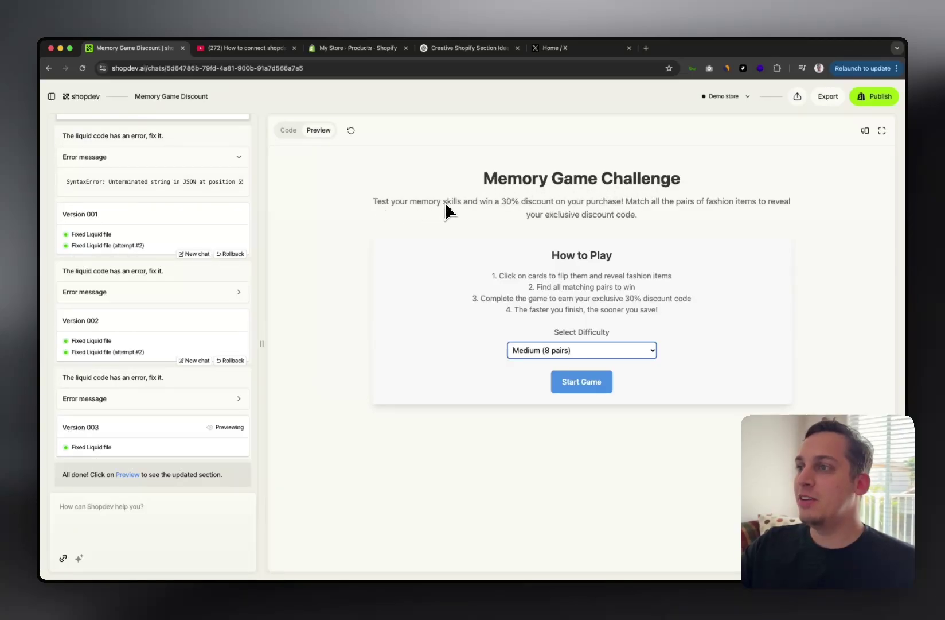
Read the 30% discount promise and How to Play steps, then start a Medium (8 pairs) game
{"action": "left_click_drag", "start_coordinate": [502, 202], "coordinate": [626, 202]}
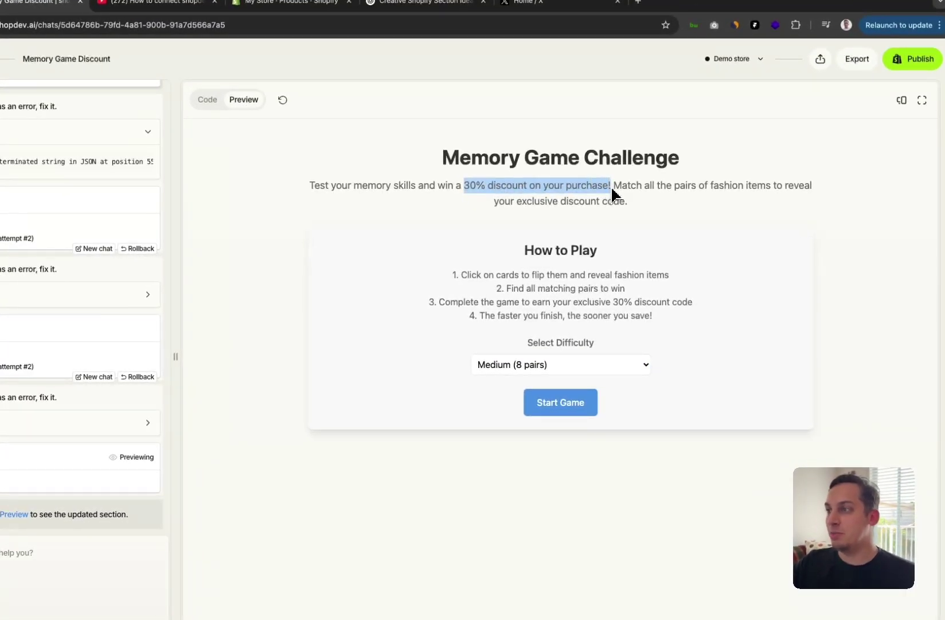
{"action": "left_click_drag", "start_coordinate": [520, 255], "coordinate": [637, 261]}
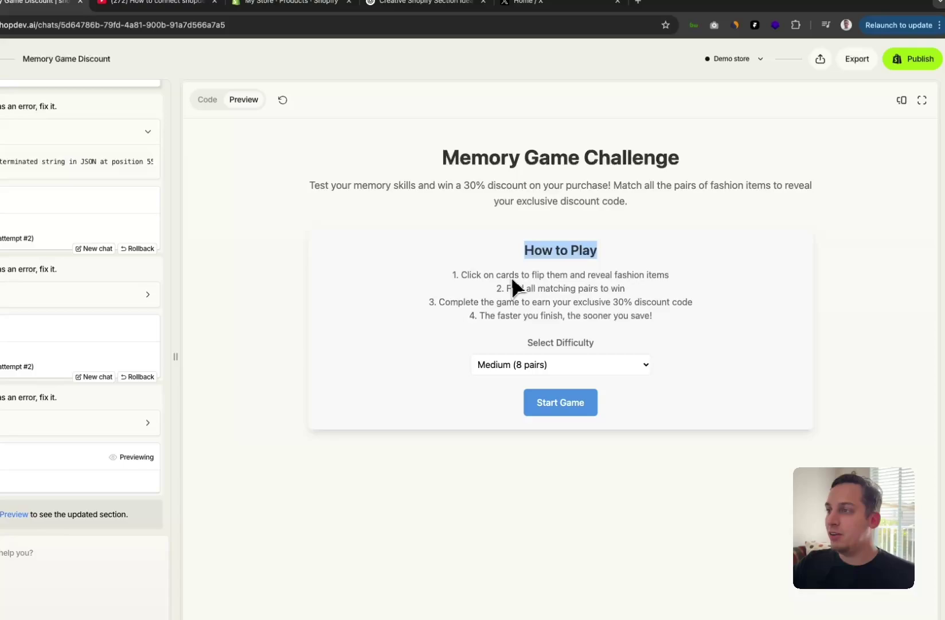
{"action": "left_click_drag", "start_coordinate": [505, 275], "coordinate": [638, 284]}
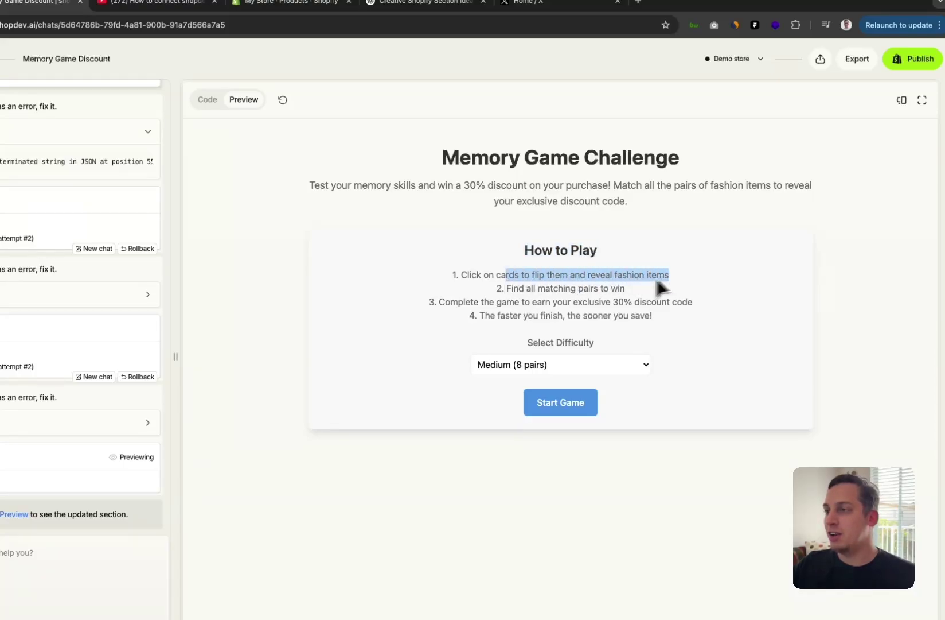
{"action": "left_click_drag", "start_coordinate": [514, 293], "coordinate": [631, 291]}
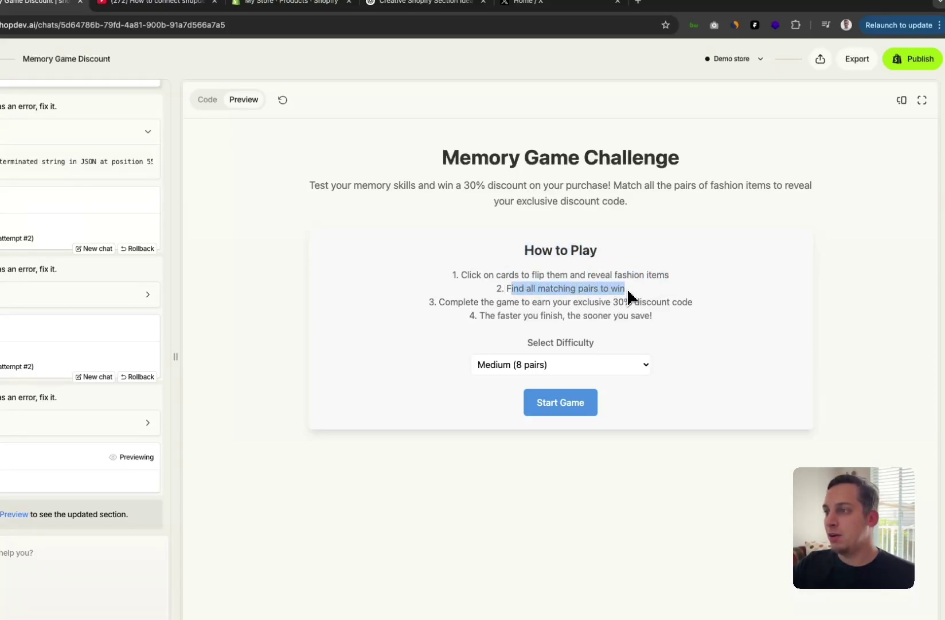
{"action": "left_click", "coordinate": [583, 371]}
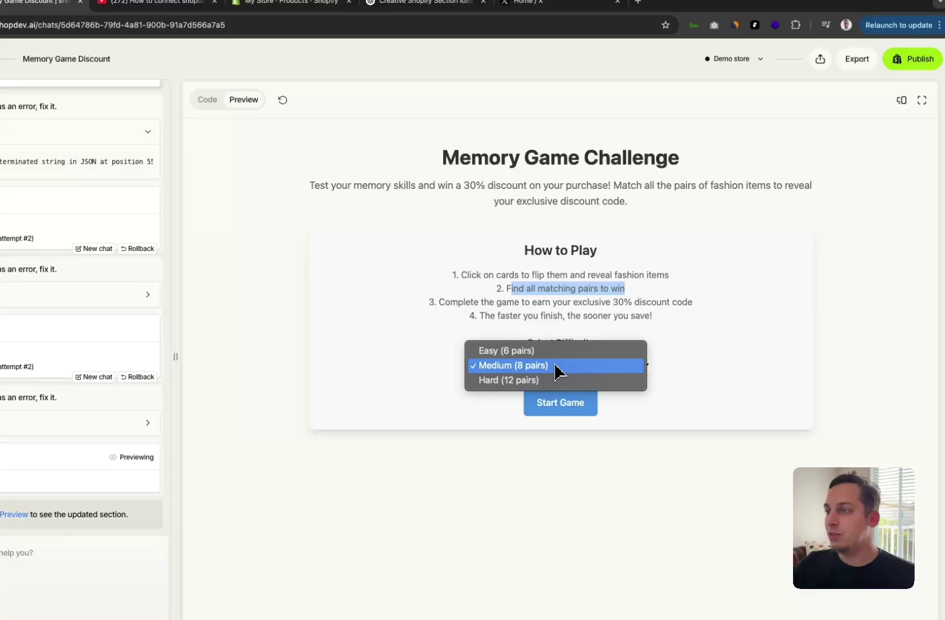
{"action": "left_click", "coordinate": [556, 367]}
{"action": "left_click", "coordinate": [566, 411]}
Flip cards until the sneaker pair is matched
{"action": "left_click", "coordinate": [468, 370]}
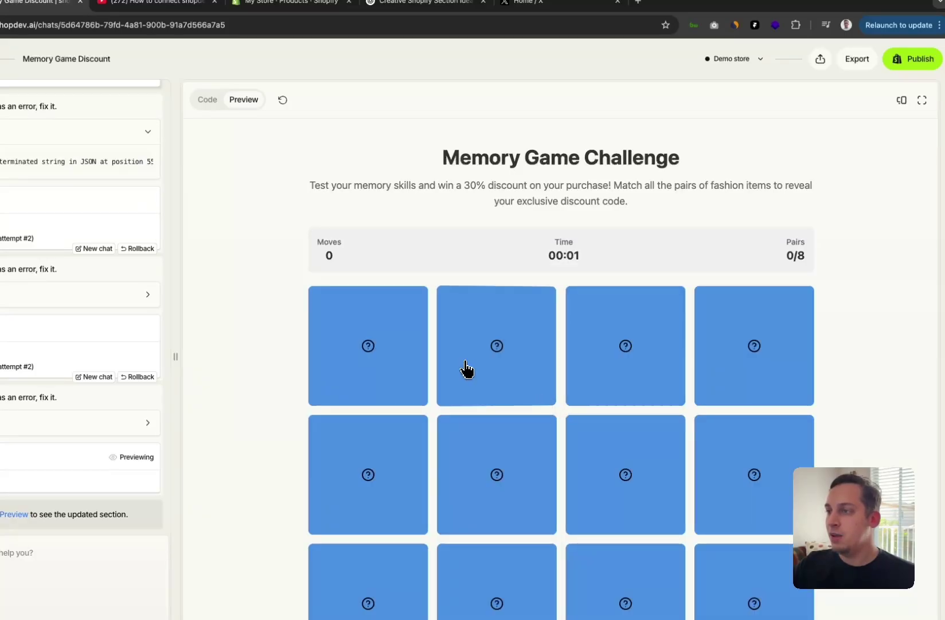
{"action": "scroll", "coordinate": [467, 368], "scroll_direction": "down", "scroll_amount": 1}
{"action": "left_click", "coordinate": [405, 393]}
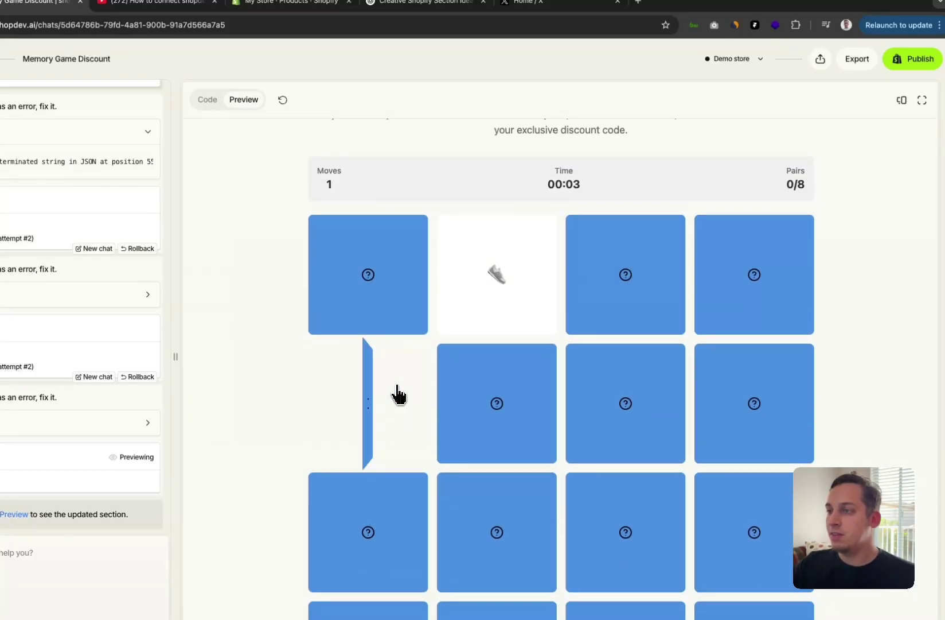
{"action": "left_click", "coordinate": [624, 412]}
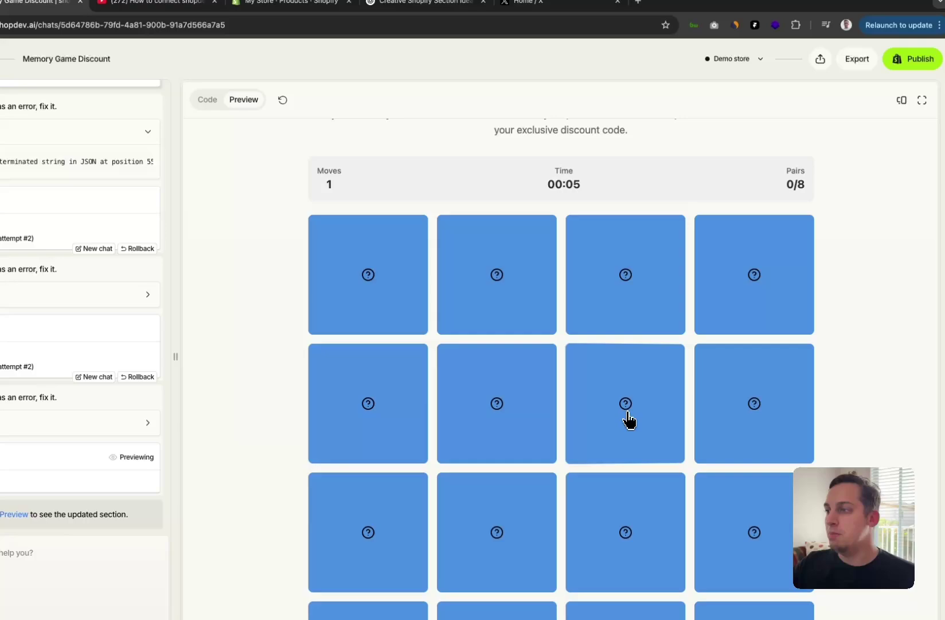
{"action": "left_click", "coordinate": [529, 418]}
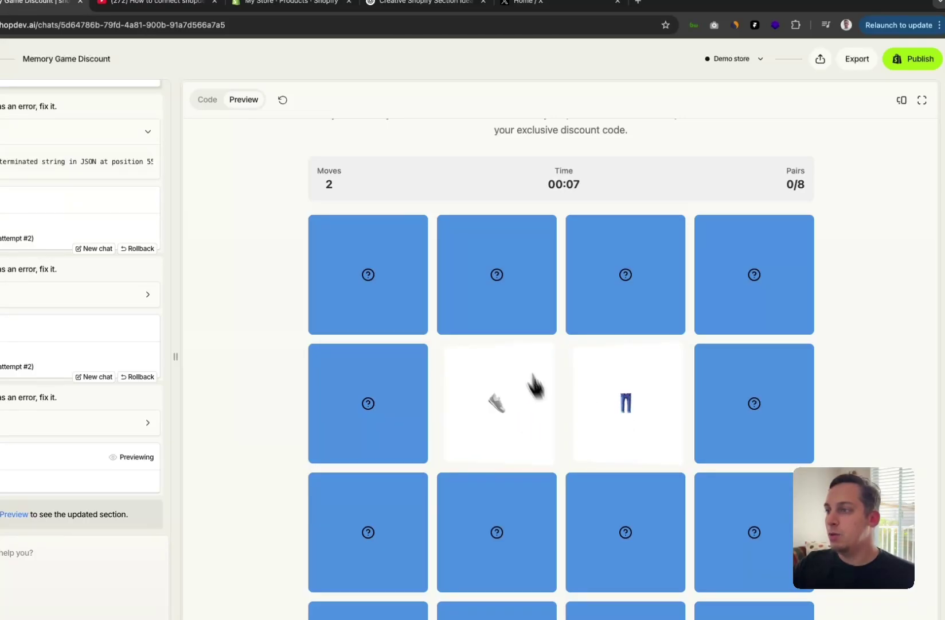
{"action": "left_click", "coordinate": [502, 320]}
{"action": "left_click", "coordinate": [507, 385]}
Match the red heel pair and then the dress shirt pair
{"action": "scroll", "coordinate": [695, 365], "scroll_direction": "down", "scroll_amount": 3}
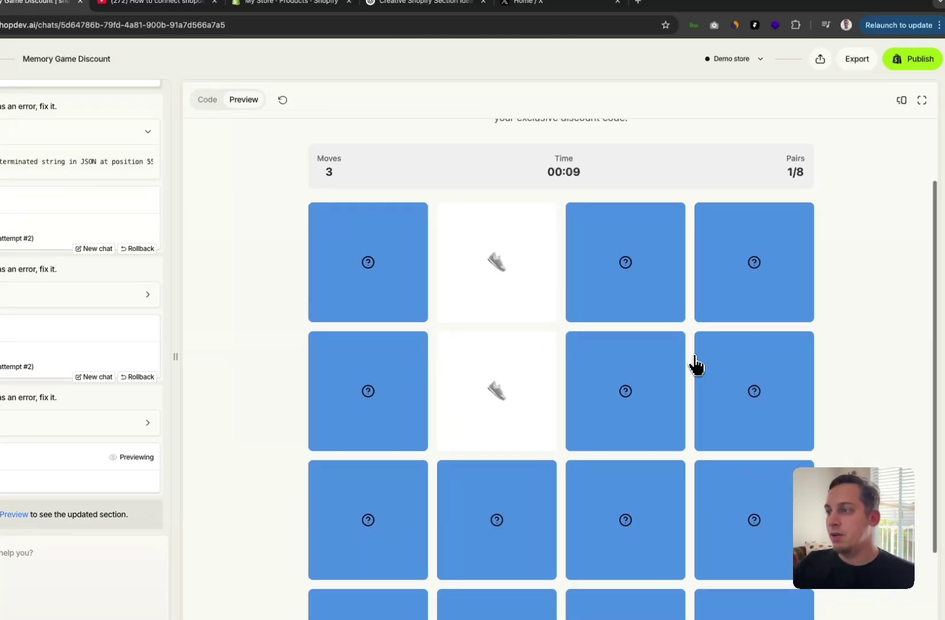
{"action": "left_click", "coordinate": [718, 249]}
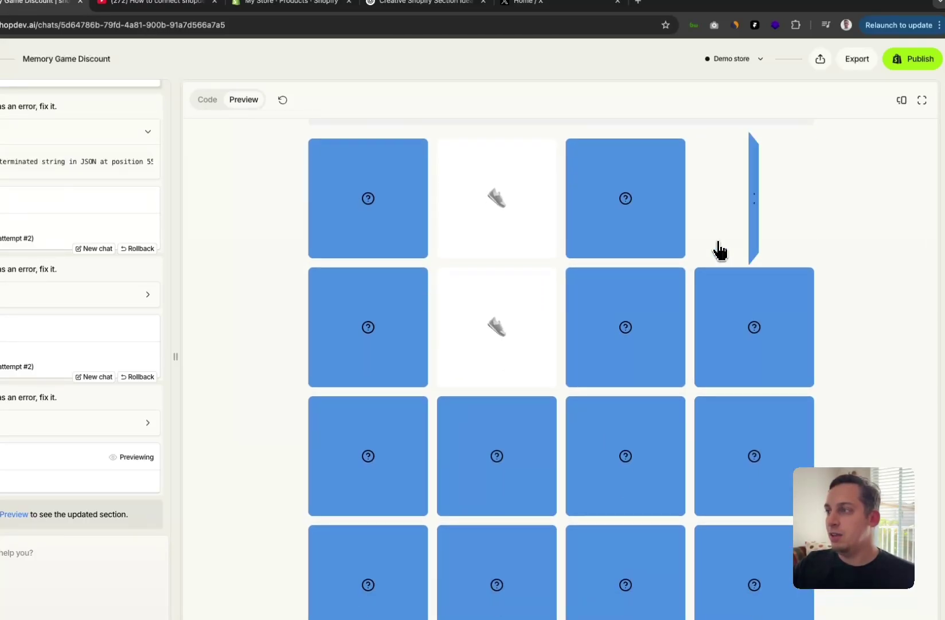
{"action": "left_click", "coordinate": [590, 241]}
{"action": "left_click", "coordinate": [362, 226]}
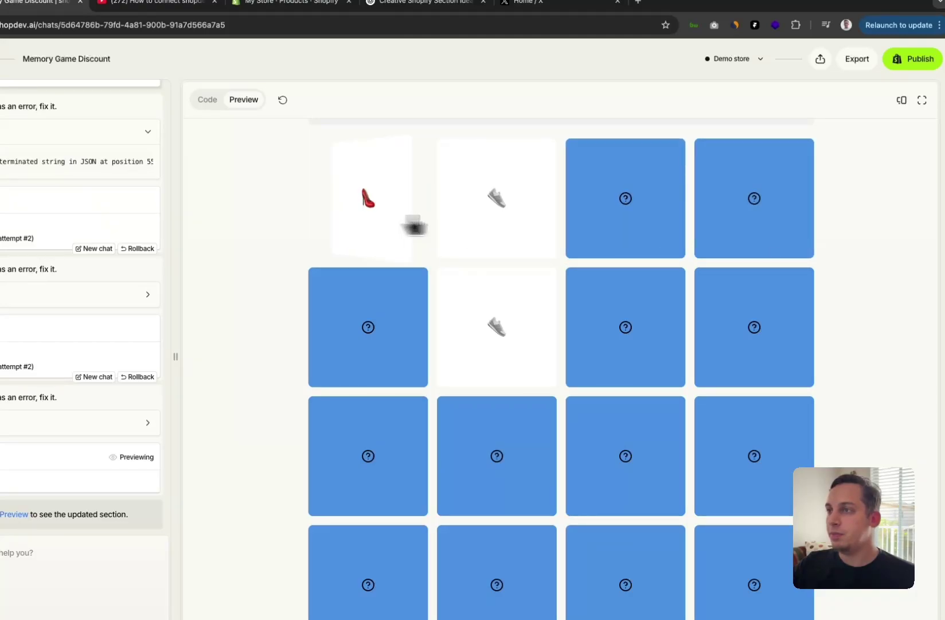
{"action": "left_click", "coordinate": [638, 221]}
{"action": "left_click", "coordinate": [353, 327]}
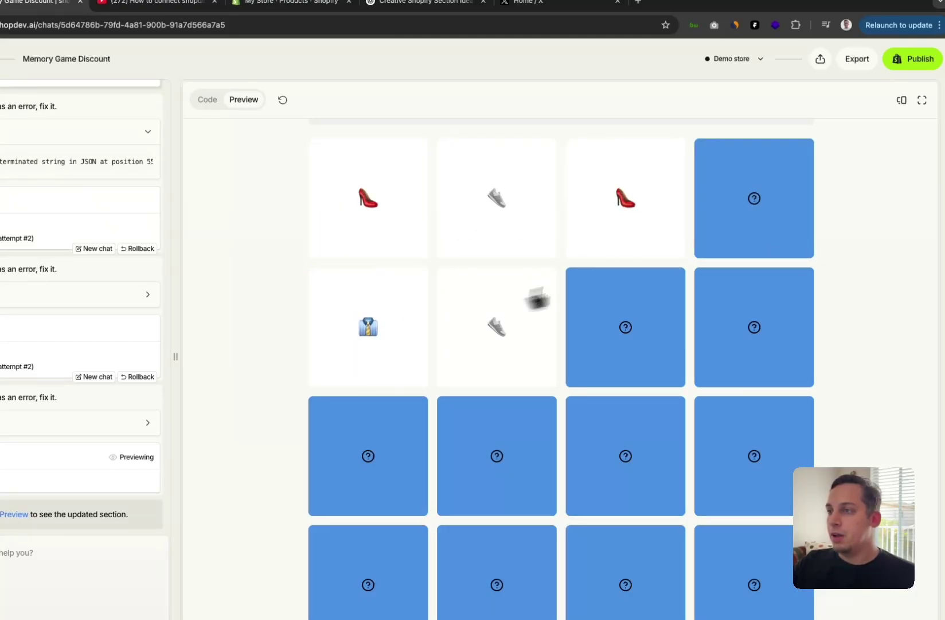
{"action": "left_click", "coordinate": [733, 230]}
{"action": "left_click", "coordinate": [665, 303]}
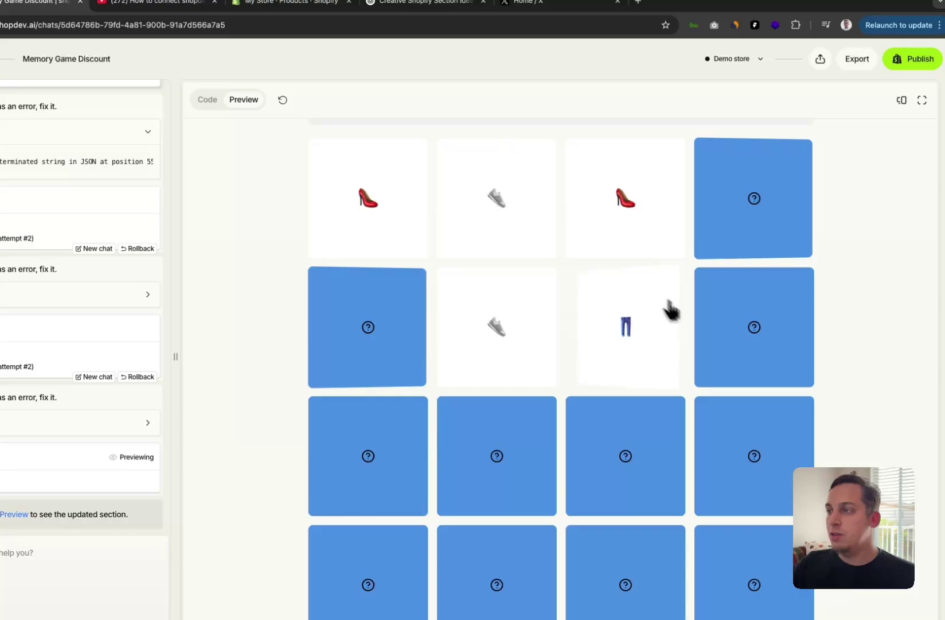
{"action": "left_click", "coordinate": [721, 353]}
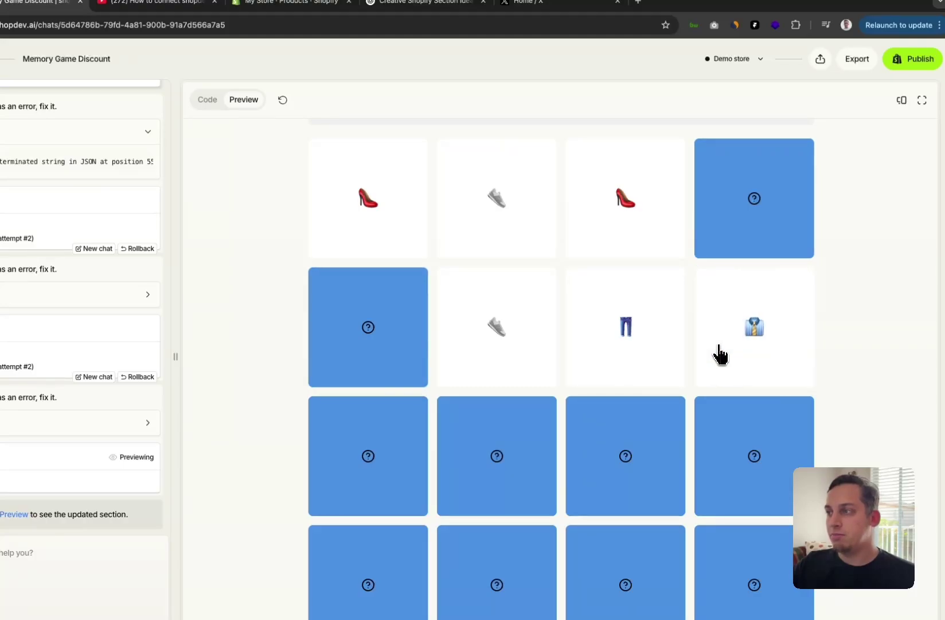
{"action": "left_click", "coordinate": [734, 228]}
{"action": "left_click", "coordinate": [741, 318]}
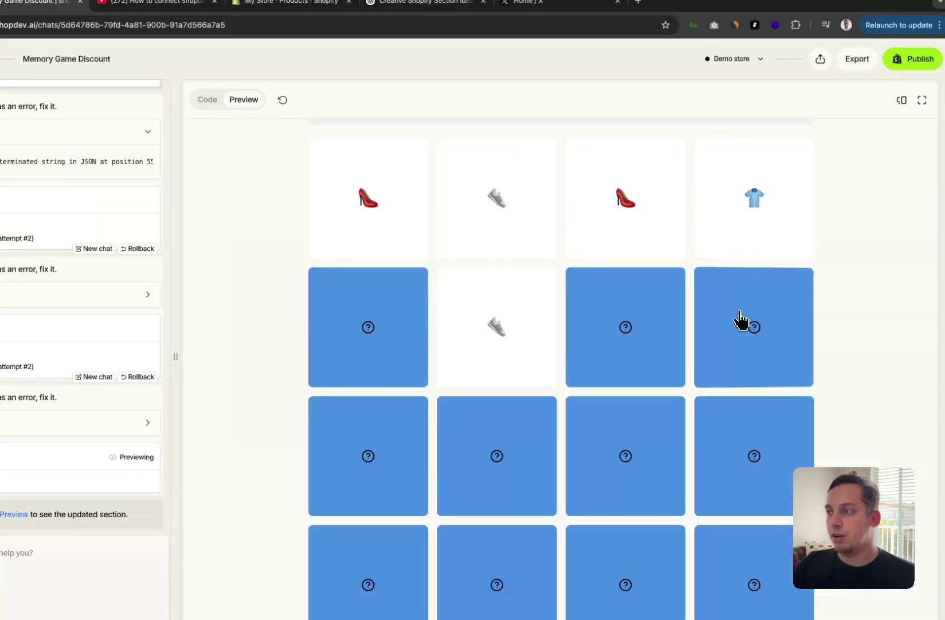
{"action": "left_click", "coordinate": [355, 347]}
{"action": "left_click", "coordinate": [767, 337]}
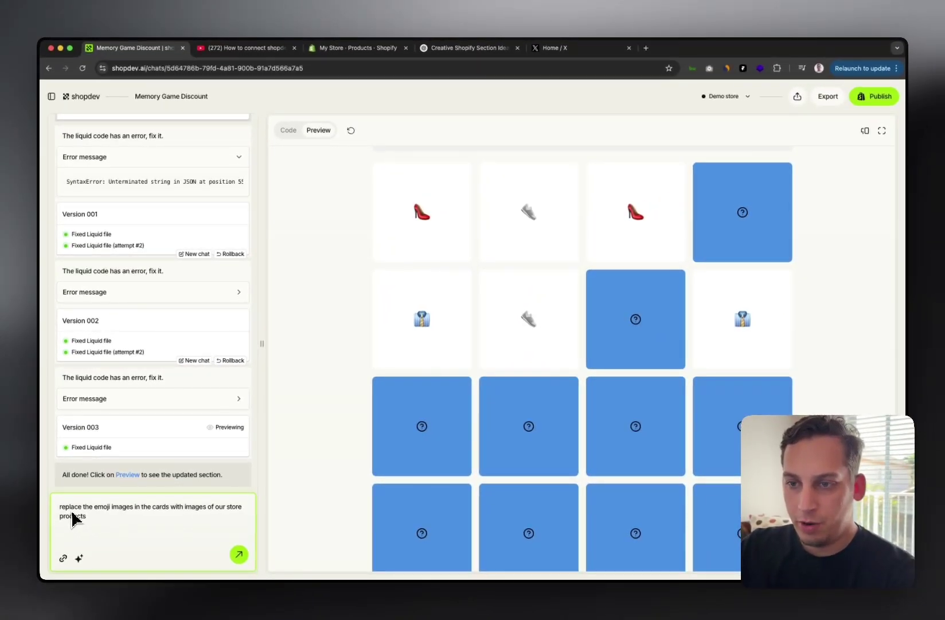
Enhance the image request, then cut the result back to one sentence about high-quality store product images
{"action": "left_click_drag", "start_coordinate": [60, 507], "coordinate": [152, 518]}
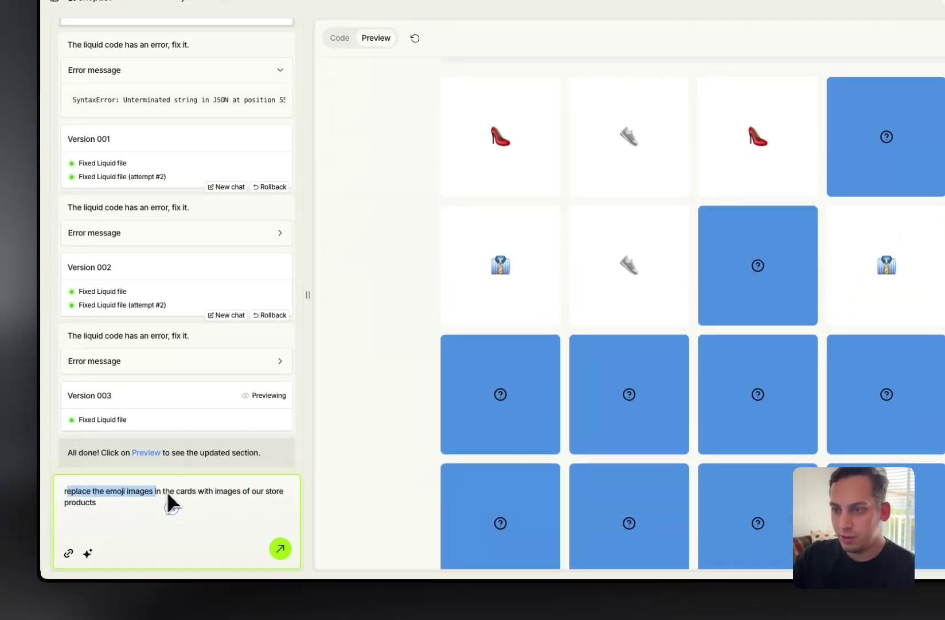
{"action": "left_click", "coordinate": [88, 553]}
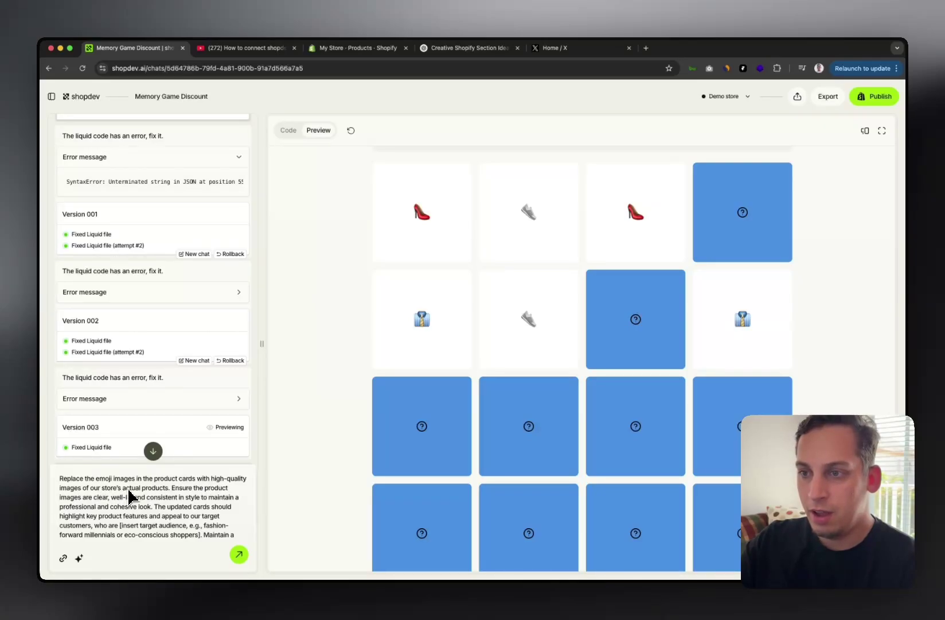
{"action": "scroll", "coordinate": [170, 494], "scroll_direction": "down", "scroll_amount": 2}
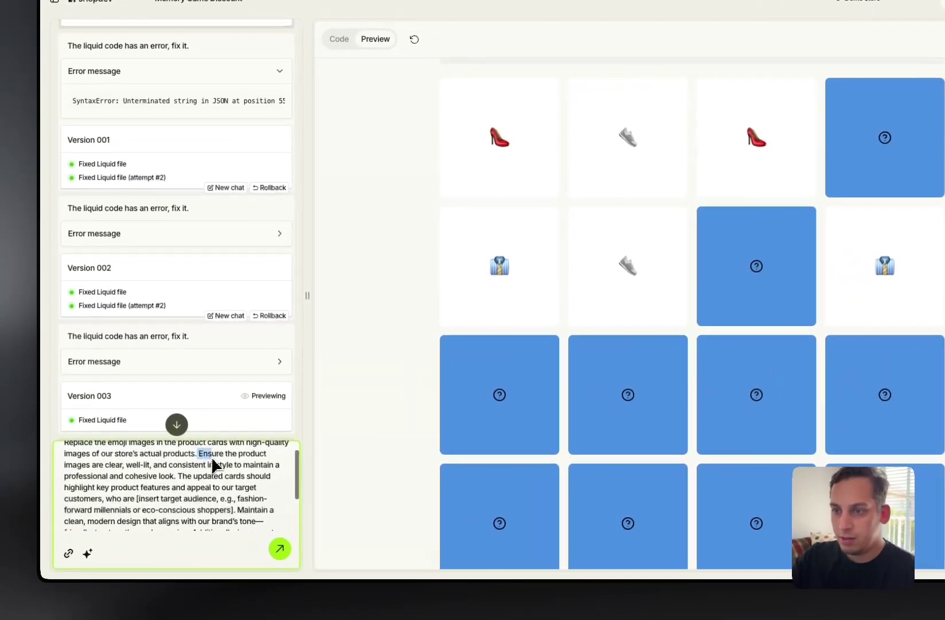
{"action": "left_click_drag", "start_coordinate": [172, 471], "coordinate": [168, 490]}
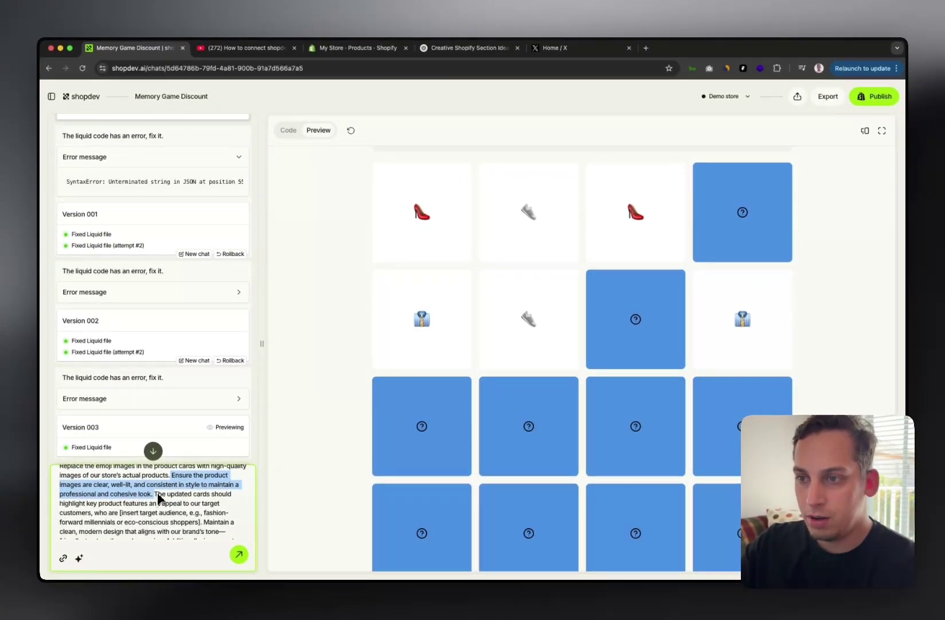
{"action": "left_click_drag", "start_coordinate": [158, 497], "coordinate": [181, 537]}
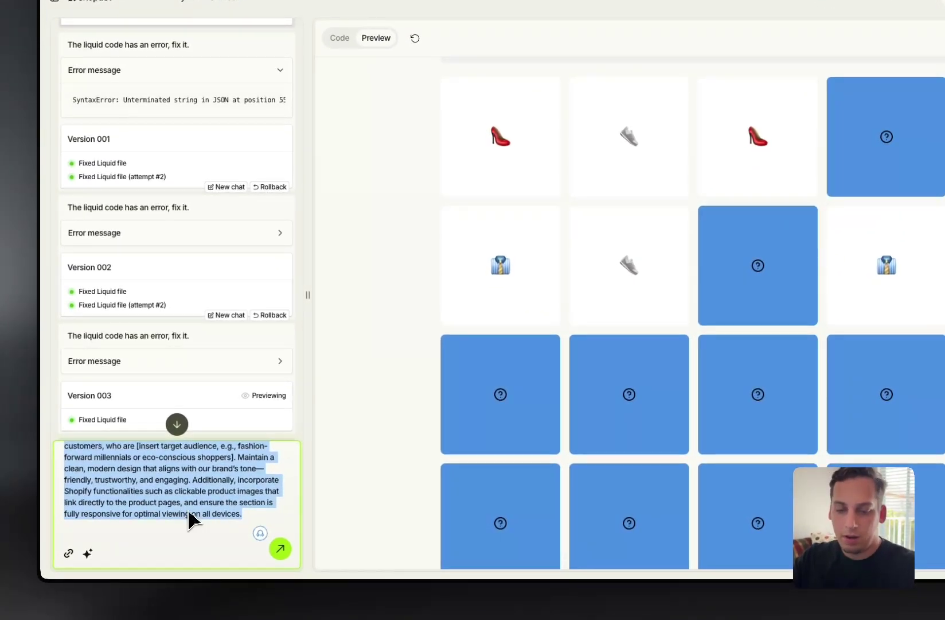
{"action": "type", "text": "Replace the emoji images in the product cards with high-quality images of our store’s actual products."}
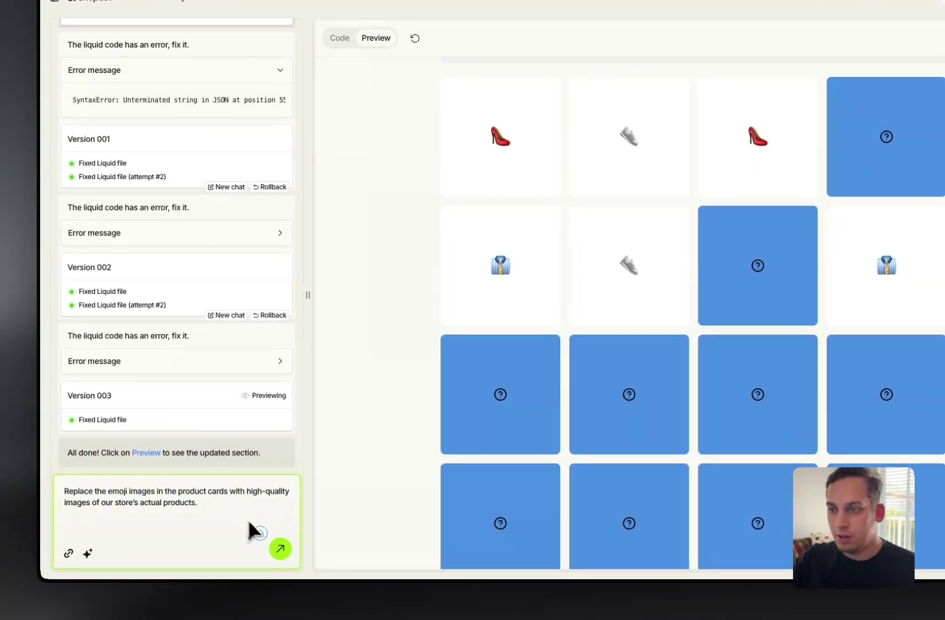
Send the image replacement request and bring up the Select store list
{"action": "left_click", "coordinate": [281, 549]}
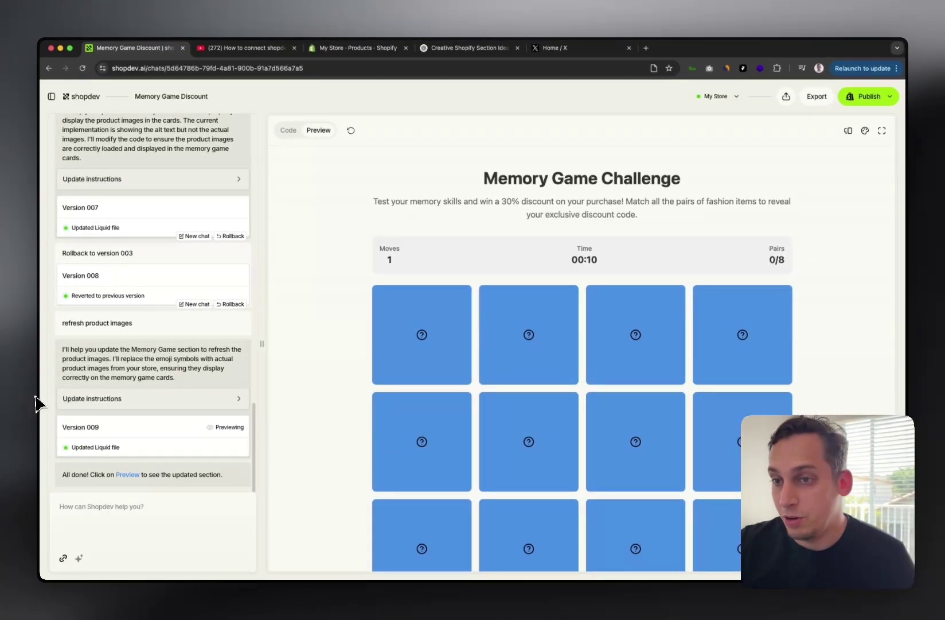
{"action": "left_click", "coordinate": [724, 96]}
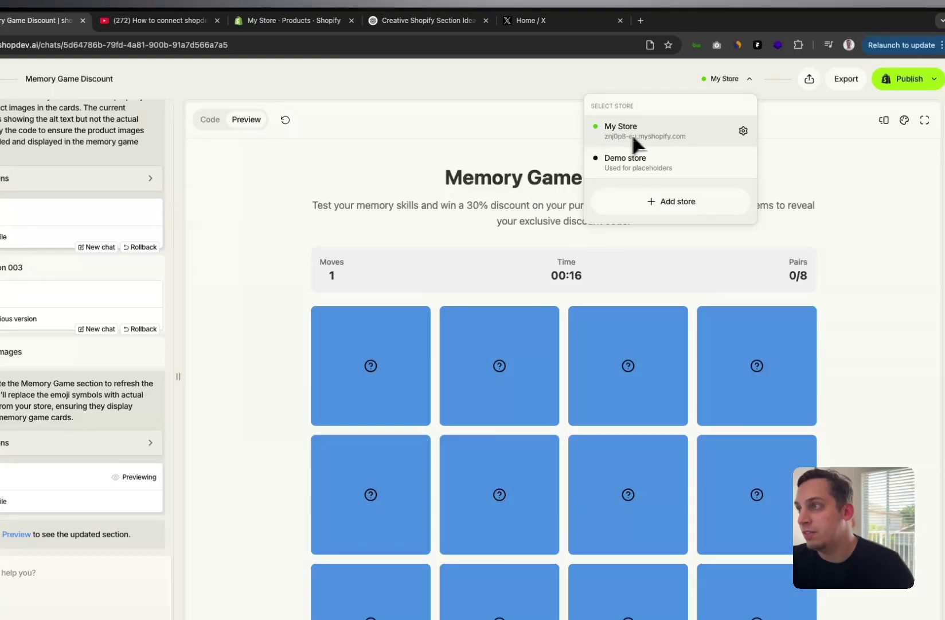
Keep My Store as the preview store and flip the first product-image cards
{"action": "left_click", "coordinate": [700, 81]}
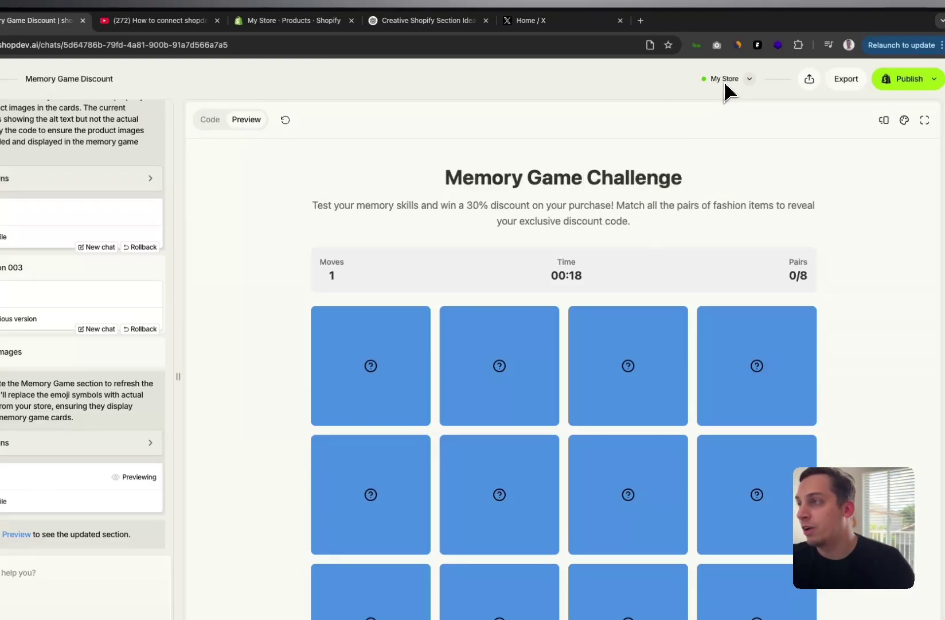
{"action": "left_click", "coordinate": [411, 382]}
{"action": "left_click", "coordinate": [485, 372]}
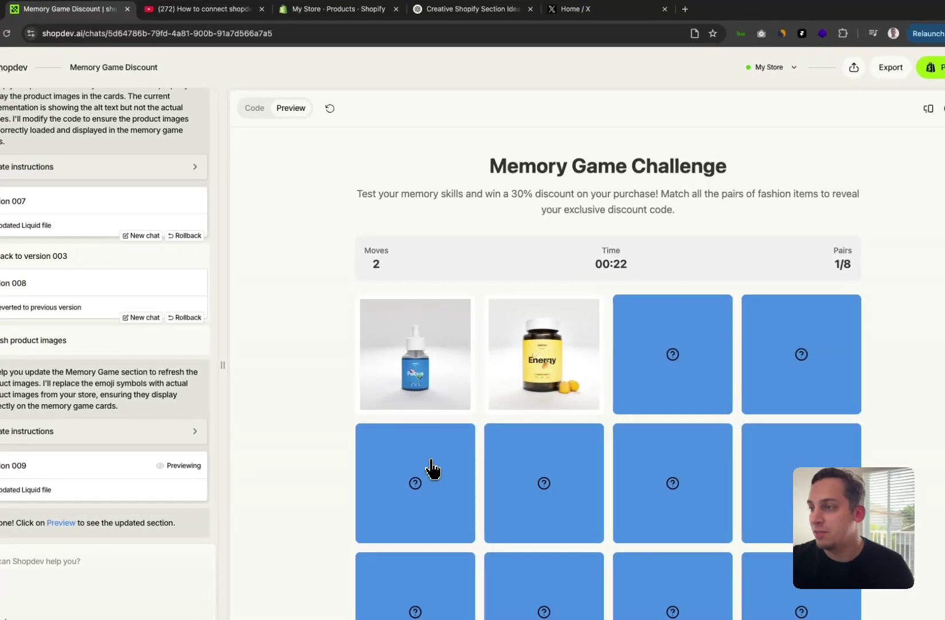
{"action": "left_click", "coordinate": [384, 480]}
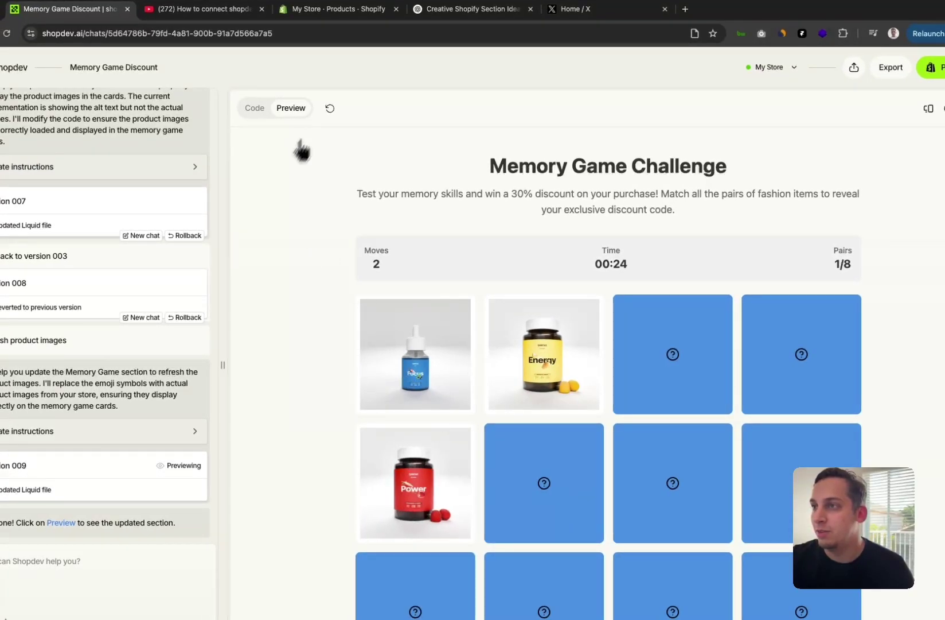
Reload the preview, start a new game, and flip cards to locate matching product images
{"action": "left_click", "coordinate": [330, 109]}
{"action": "left_click", "coordinate": [604, 418]}
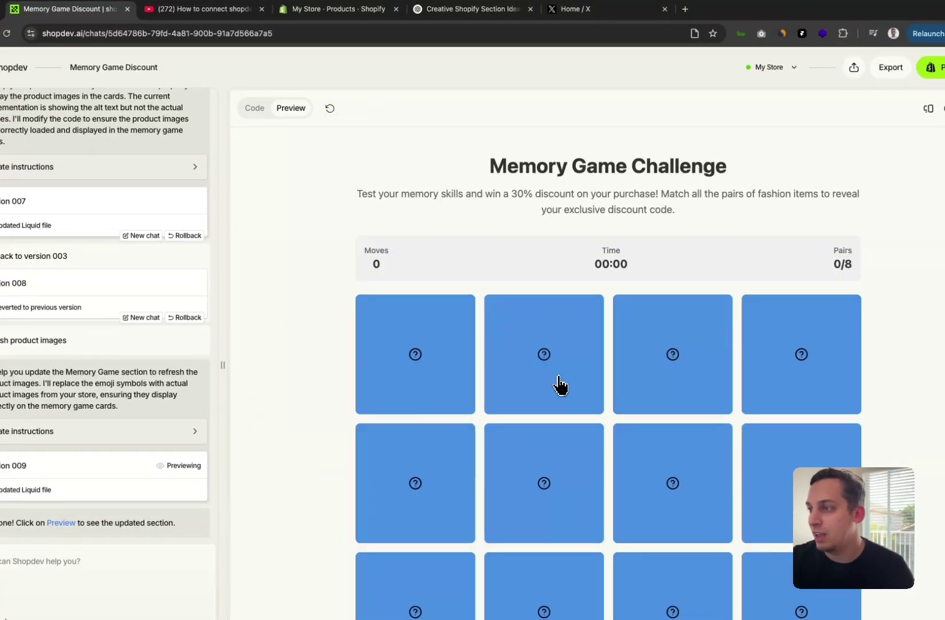
{"action": "left_click", "coordinate": [560, 386]}
{"action": "left_click", "coordinate": [643, 386]}
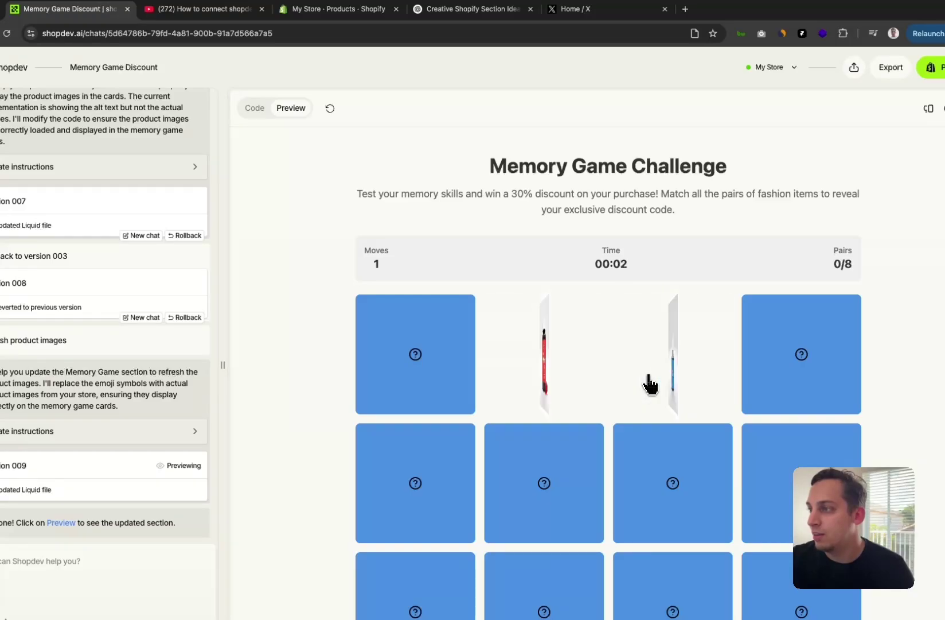
{"action": "left_click", "coordinate": [780, 379]}
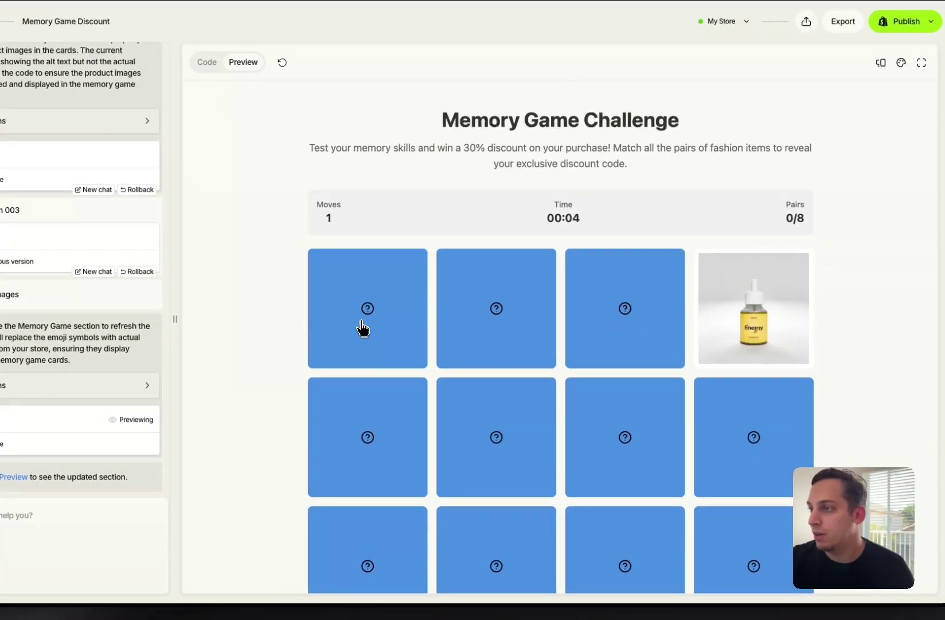
{"action": "left_click", "coordinate": [363, 328]}
{"action": "left_click", "coordinate": [593, 331]}
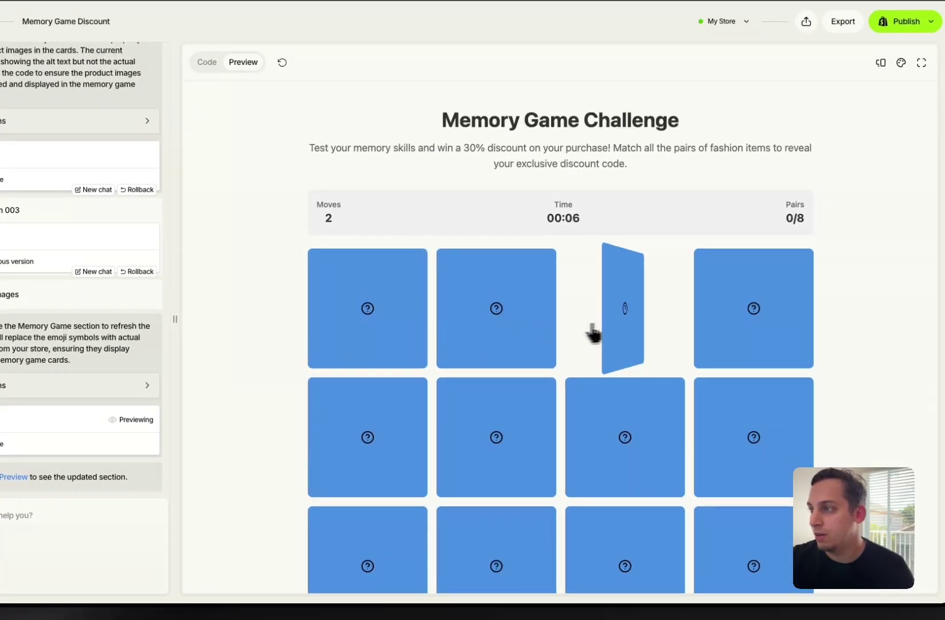
{"action": "left_click", "coordinate": [457, 436]}
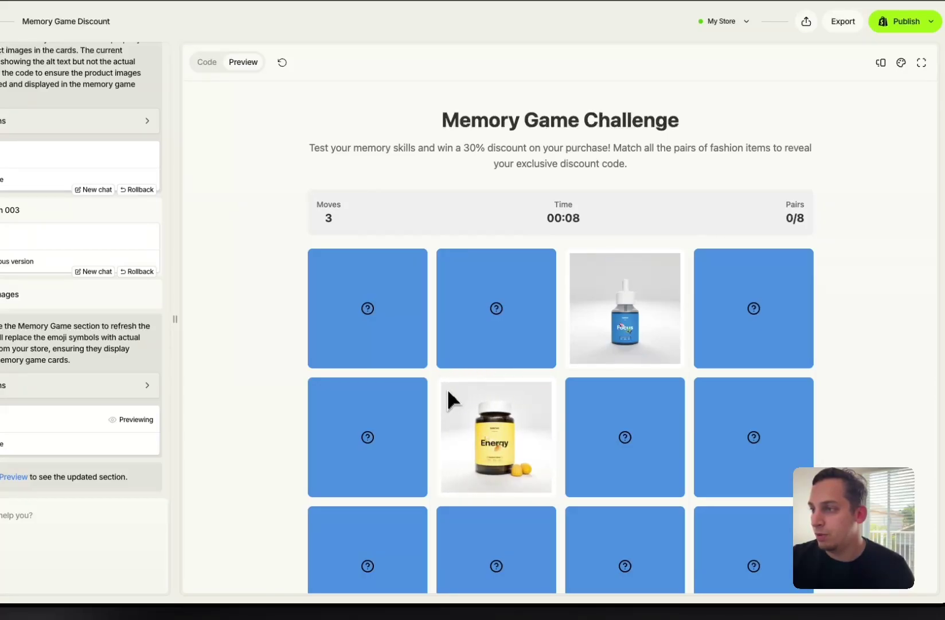
{"action": "left_click", "coordinate": [468, 353]}
{"action": "left_click", "coordinate": [767, 343]}
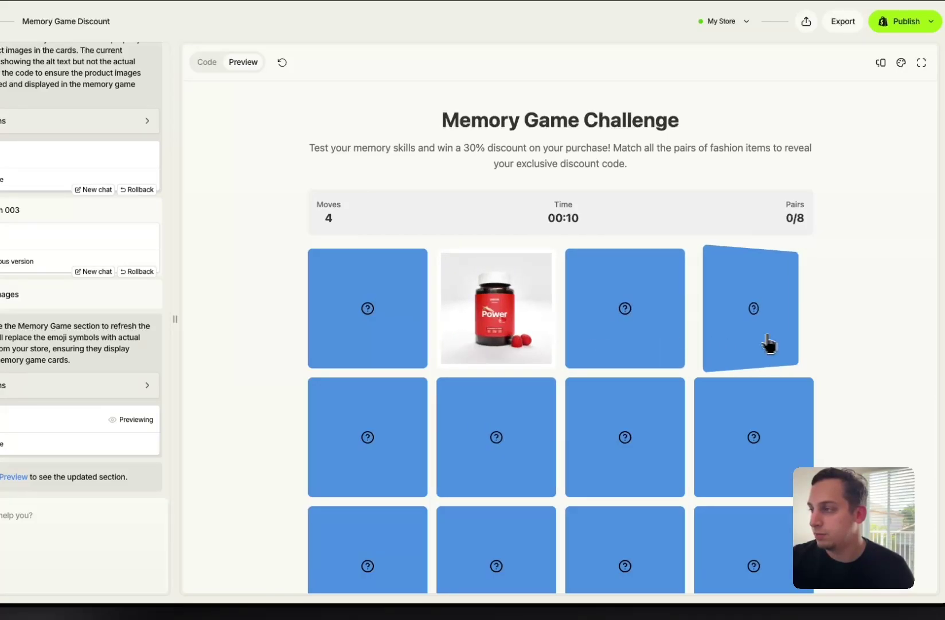
{"action": "left_click", "coordinate": [720, 448]}
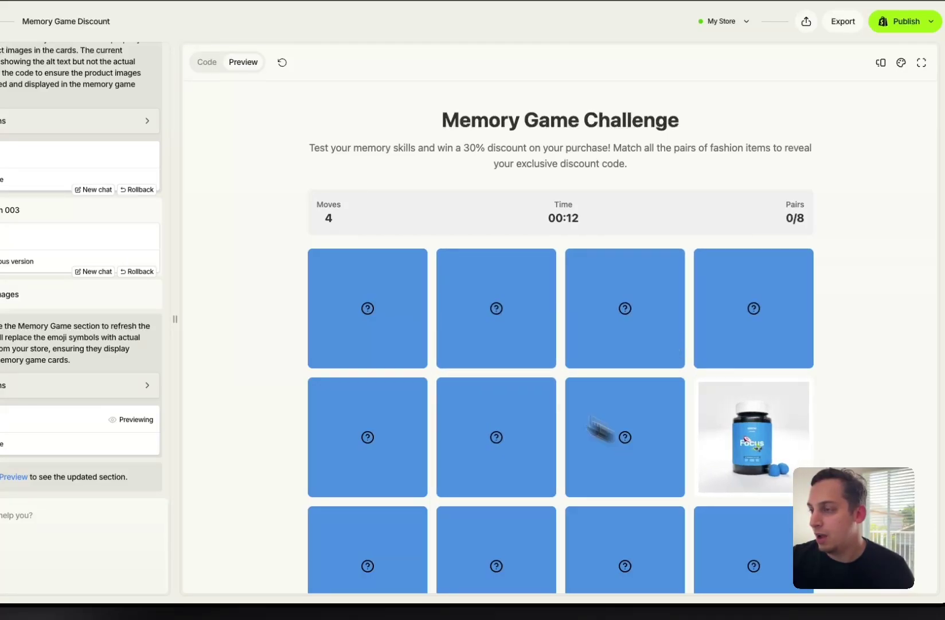
{"action": "left_click", "coordinate": [370, 329]}
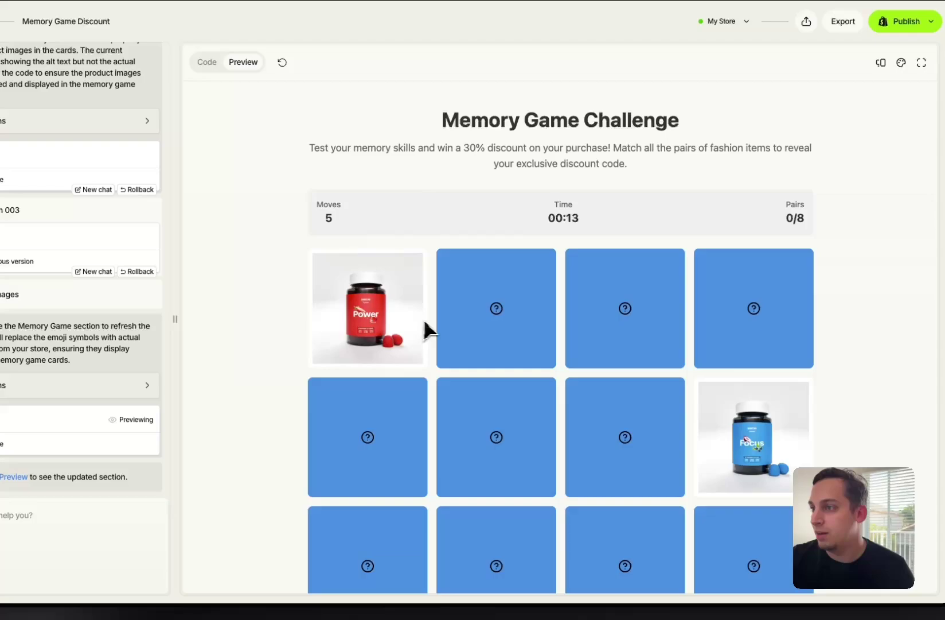
Match two Power product pairs in rows 1 and 3
{"action": "left_click", "coordinate": [496, 332]}
{"action": "left_click", "coordinate": [397, 337]}
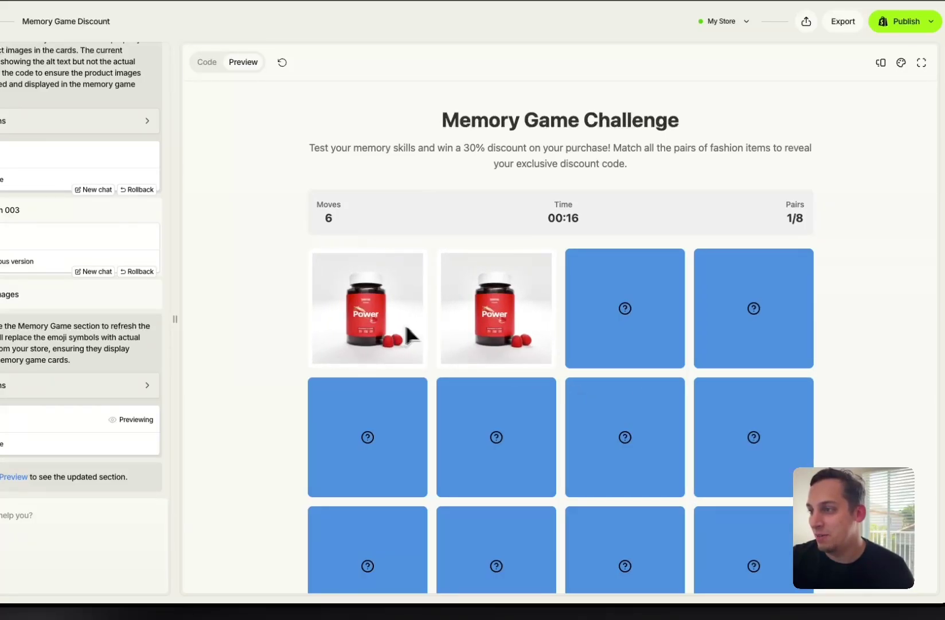
{"action": "scroll", "coordinate": [485, 462], "scroll_direction": "down", "scroll_amount": 2}
{"action": "left_click", "coordinate": [488, 477]}
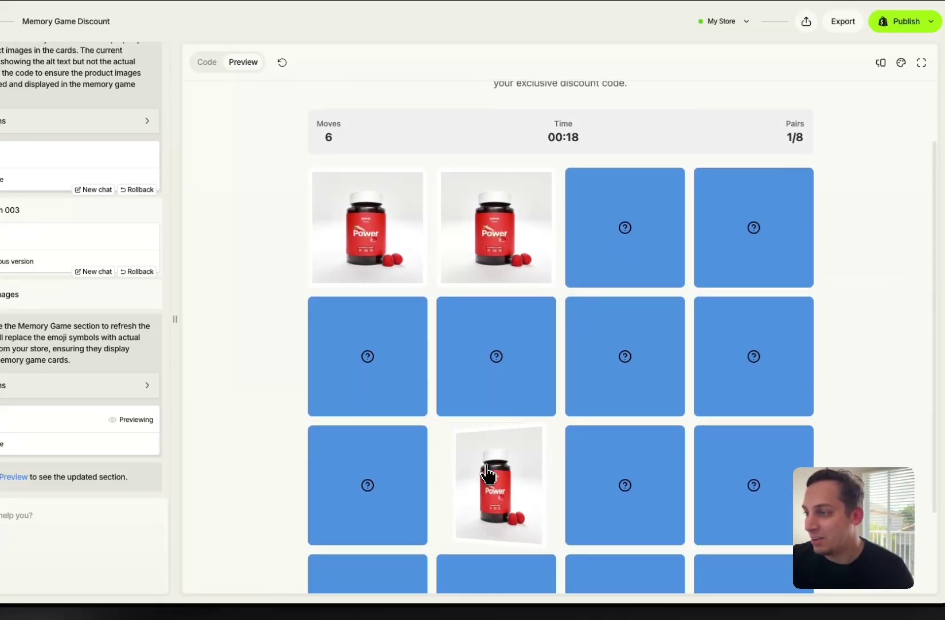
{"action": "left_click", "coordinate": [398, 453]}
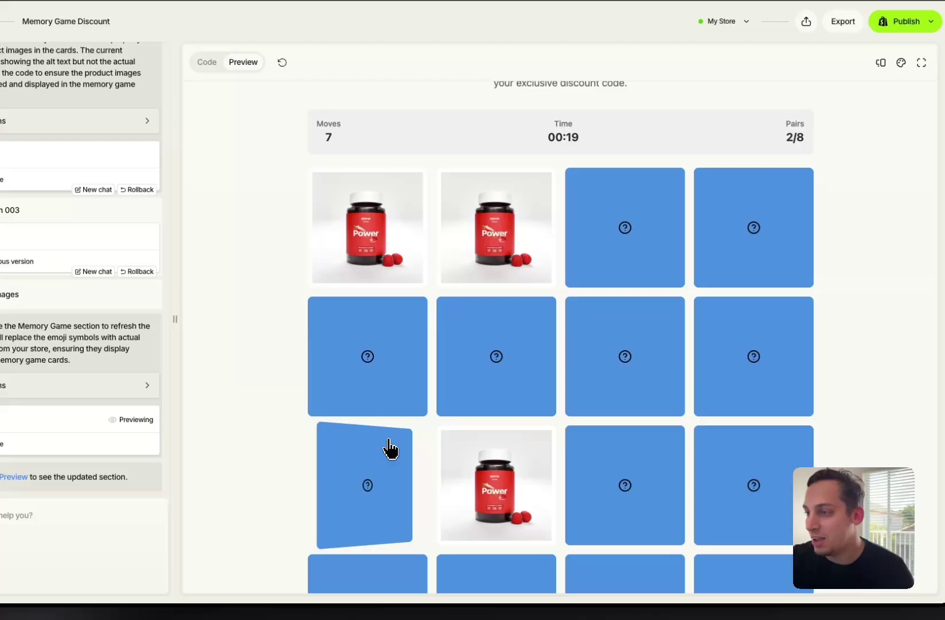
{"action": "left_click", "coordinate": [665, 391]}
{"action": "left_click", "coordinate": [540, 370]}
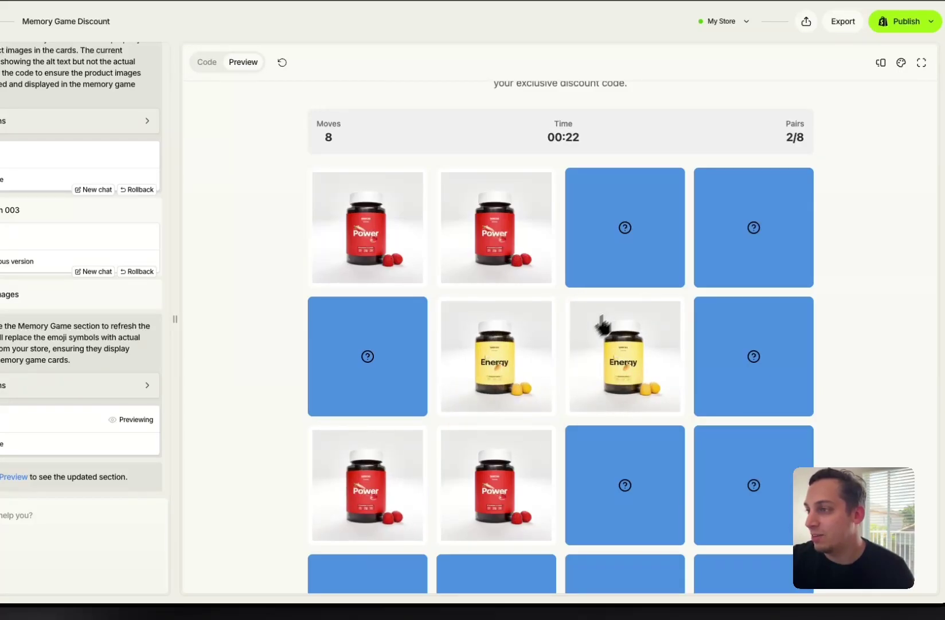
{"action": "scroll", "coordinate": [454, 296], "scroll_direction": "up", "scroll_amount": 2}
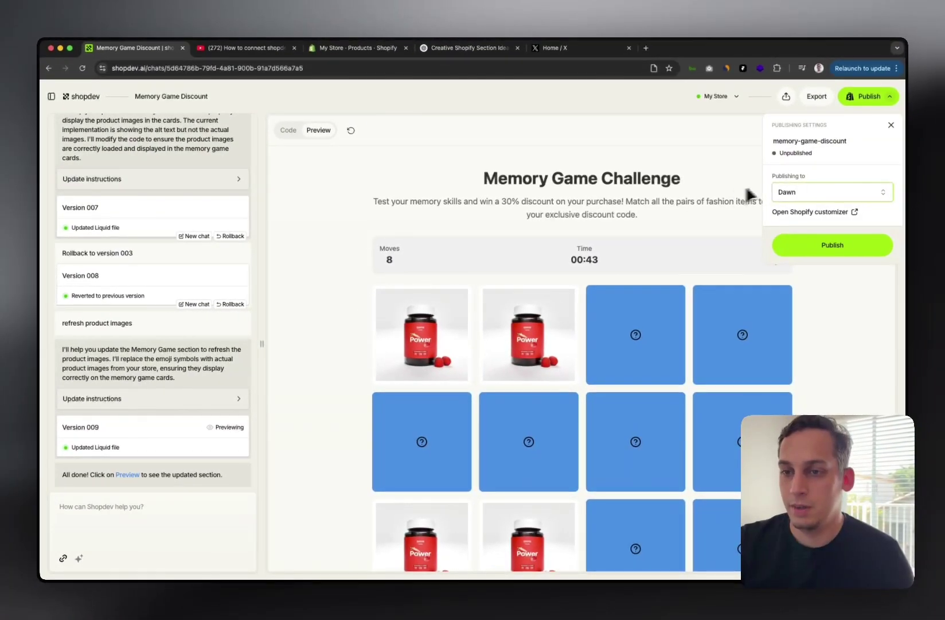
Publish memory-game-discount with Dawn as the target theme, then launch the Shopify customizer
{"action": "left_click", "coordinate": [891, 124]}
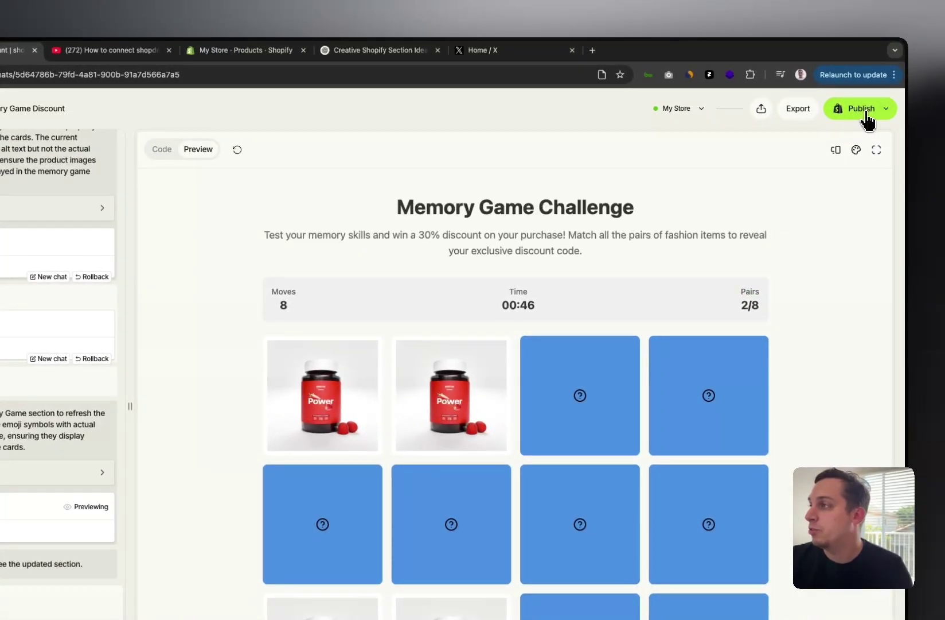
{"action": "left_click", "coordinate": [865, 112]}
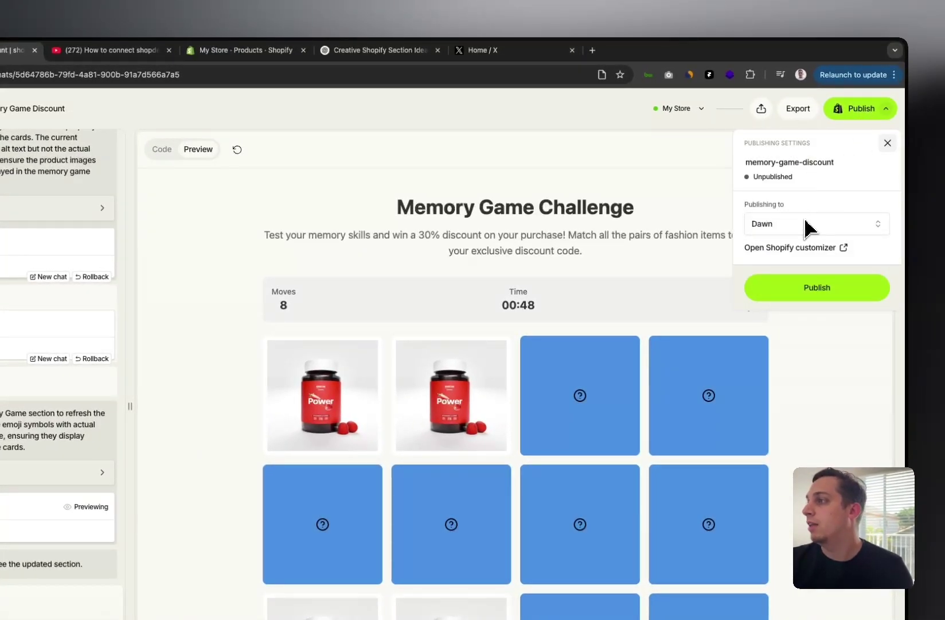
{"action": "left_click", "coordinate": [858, 232]}
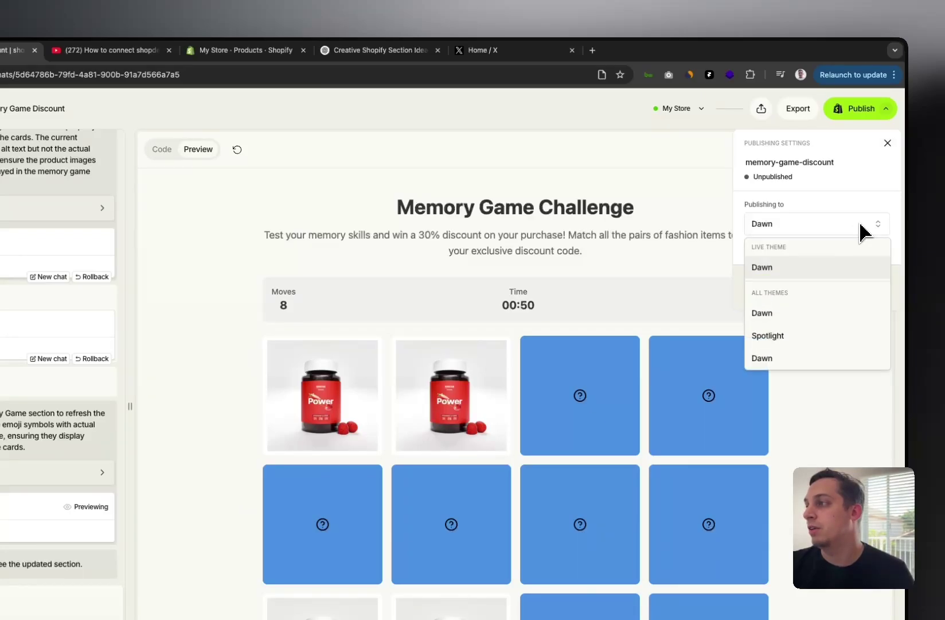
{"action": "left_click", "coordinate": [820, 197]}
{"action": "left_click", "coordinate": [825, 296]}
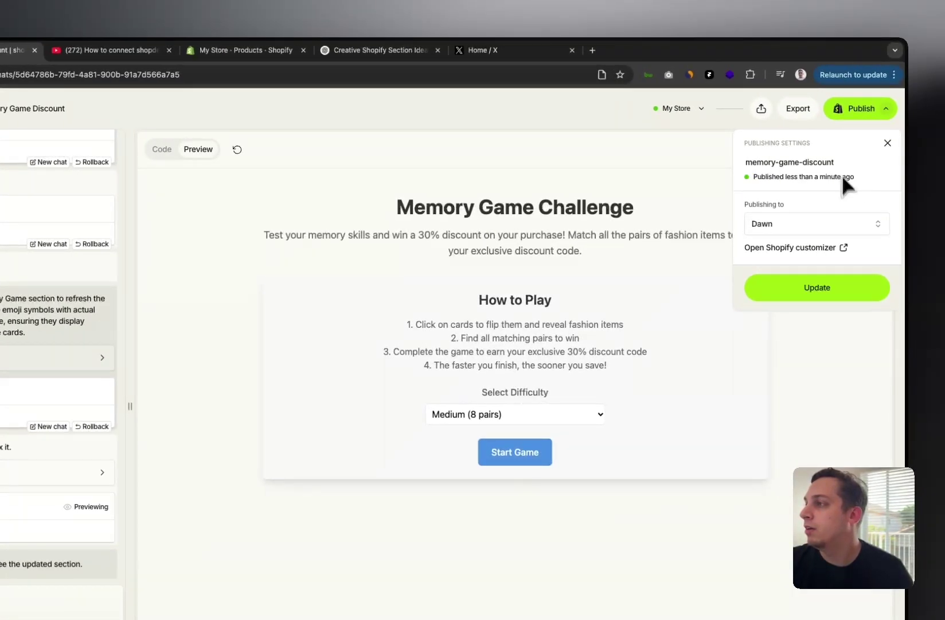
{"action": "left_click", "coordinate": [844, 253]}
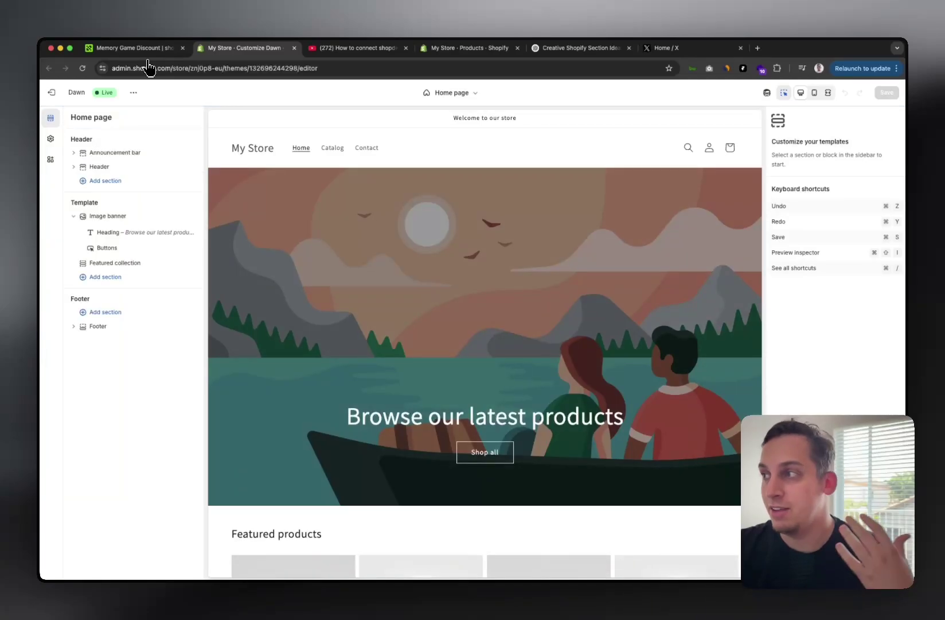
Insert the Memory Game Discount section below the Image banner, after checking the app sections
{"action": "scroll", "coordinate": [220, 163], "scroll_direction": "down", "scroll_amount": 5}
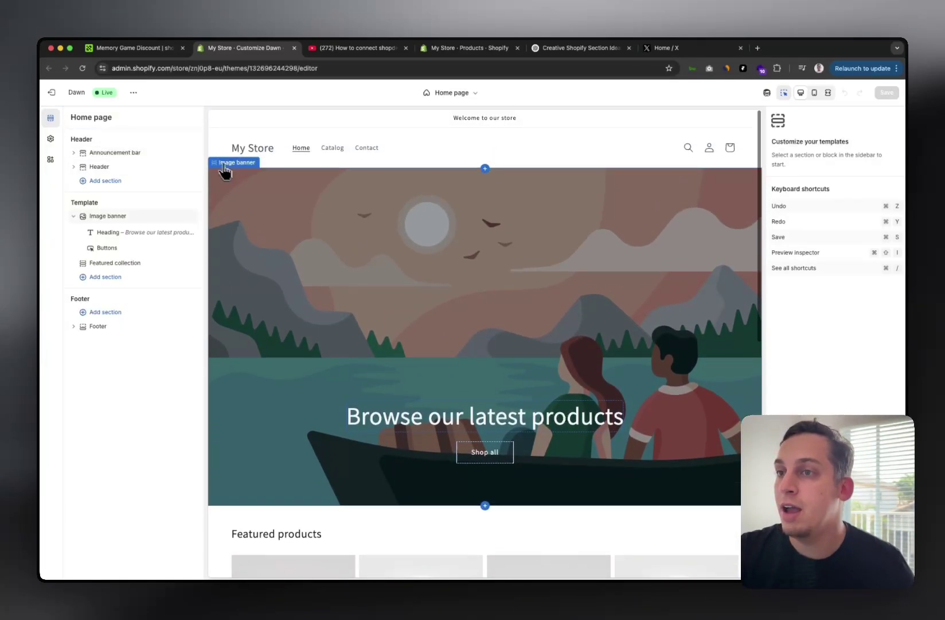
{"action": "scroll", "coordinate": [344, 316], "scroll_direction": "down", "scroll_amount": 1}
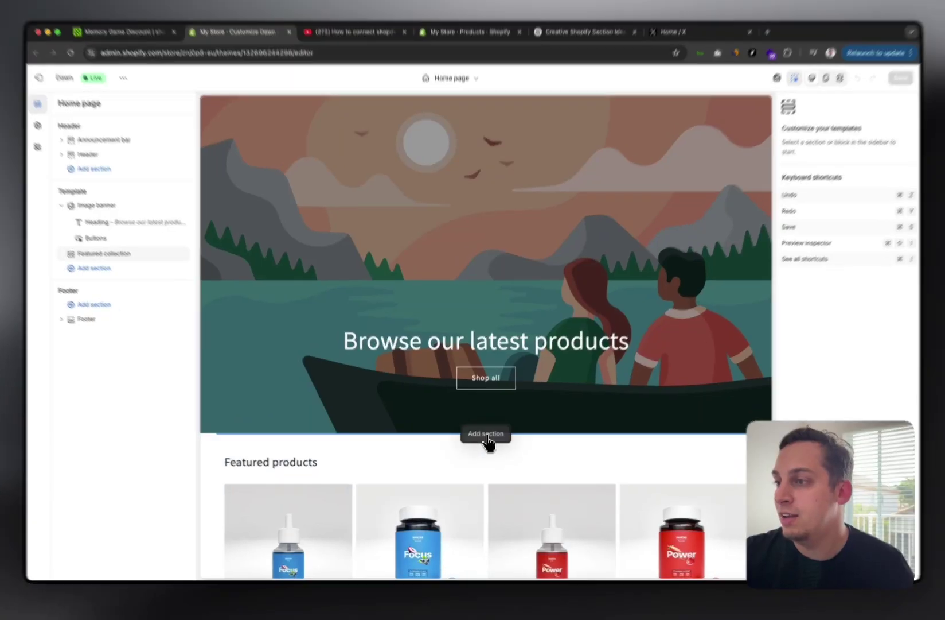
{"action": "left_click", "coordinate": [487, 436]}
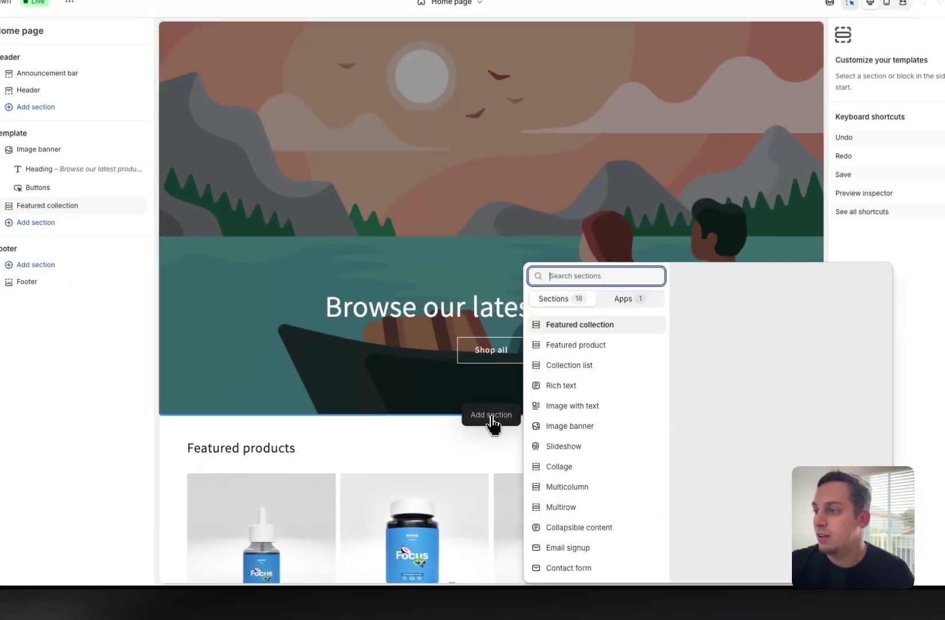
{"action": "scroll", "coordinate": [565, 422], "scroll_direction": "down", "scroll_amount": 3}
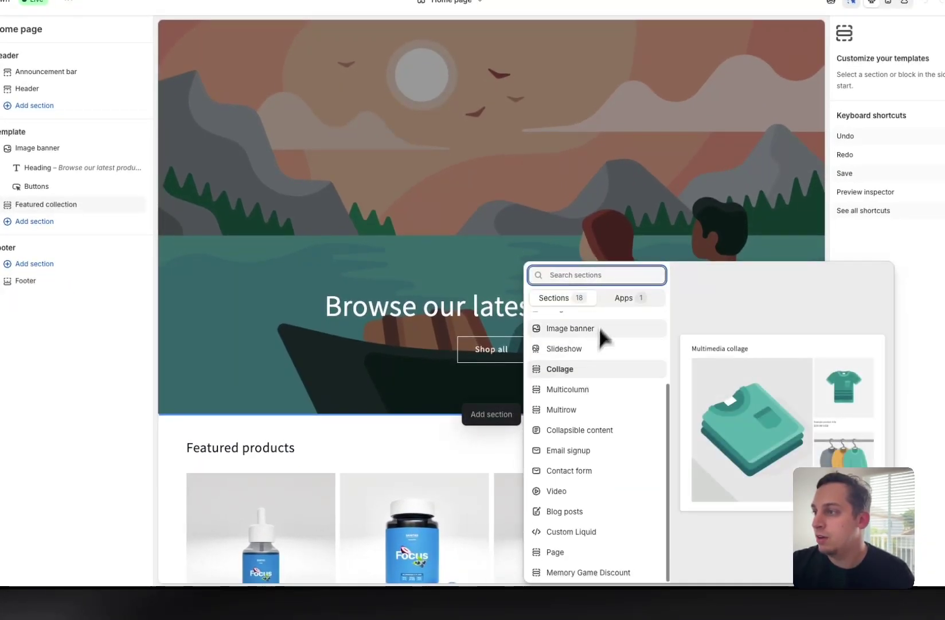
{"action": "left_click", "coordinate": [606, 298]}
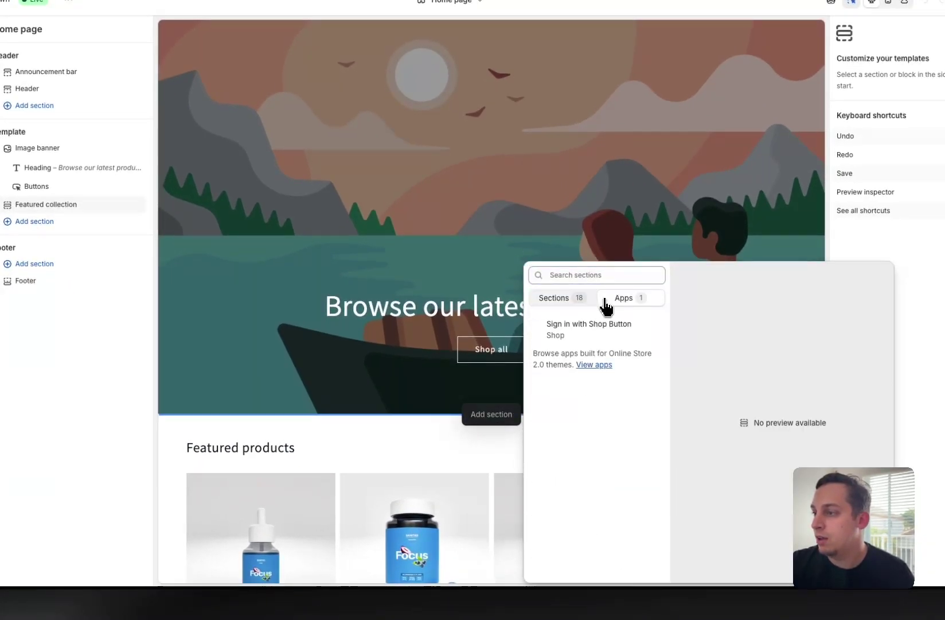
{"action": "left_click", "coordinate": [569, 310]}
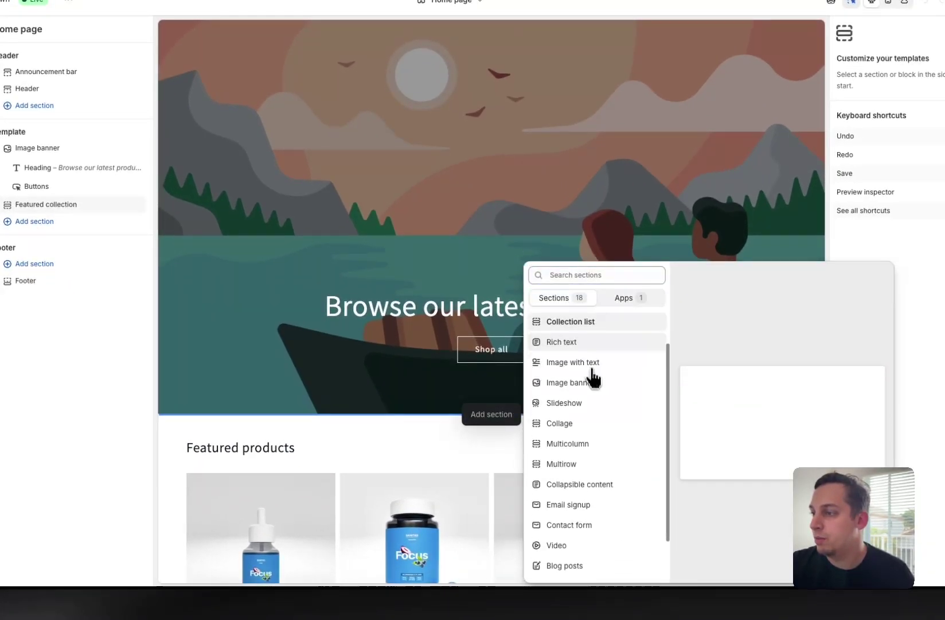
{"action": "scroll", "coordinate": [593, 382], "scroll_direction": "down", "scroll_amount": 3}
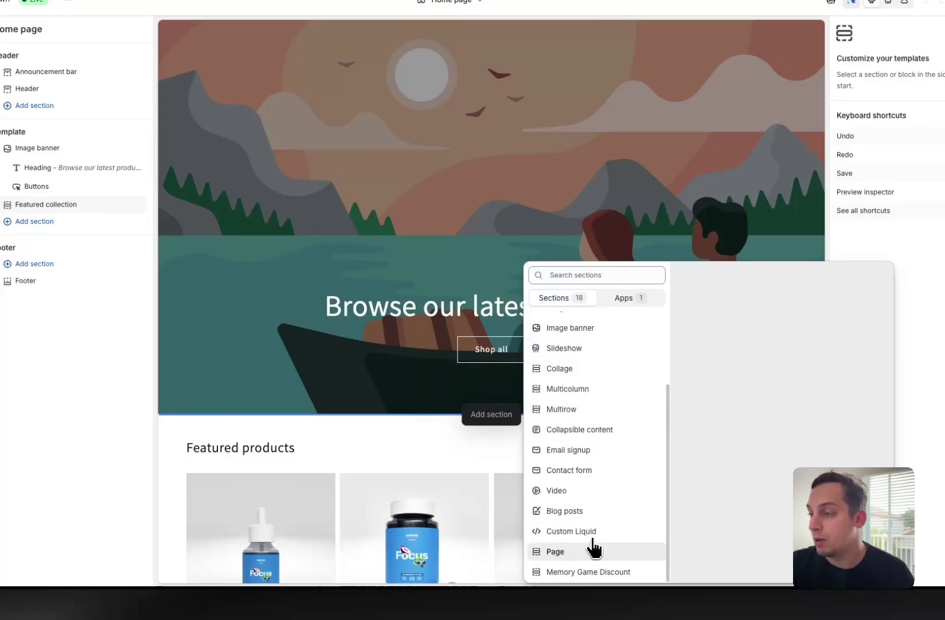
{"action": "left_click", "coordinate": [572, 571]}
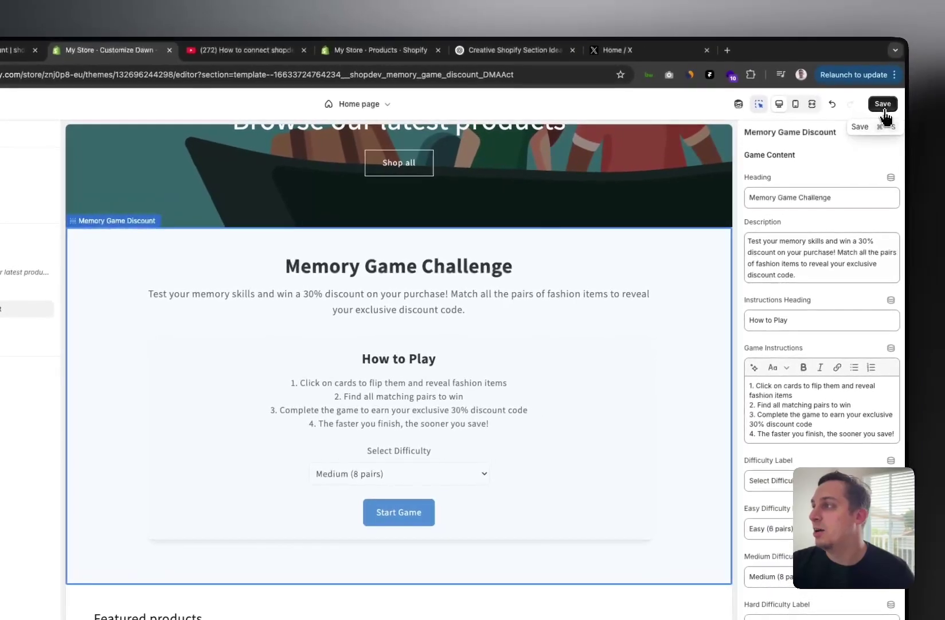
Save the home page template, then glance at the theme's options menu and close it
{"action": "left_click", "coordinate": [923, 95]}
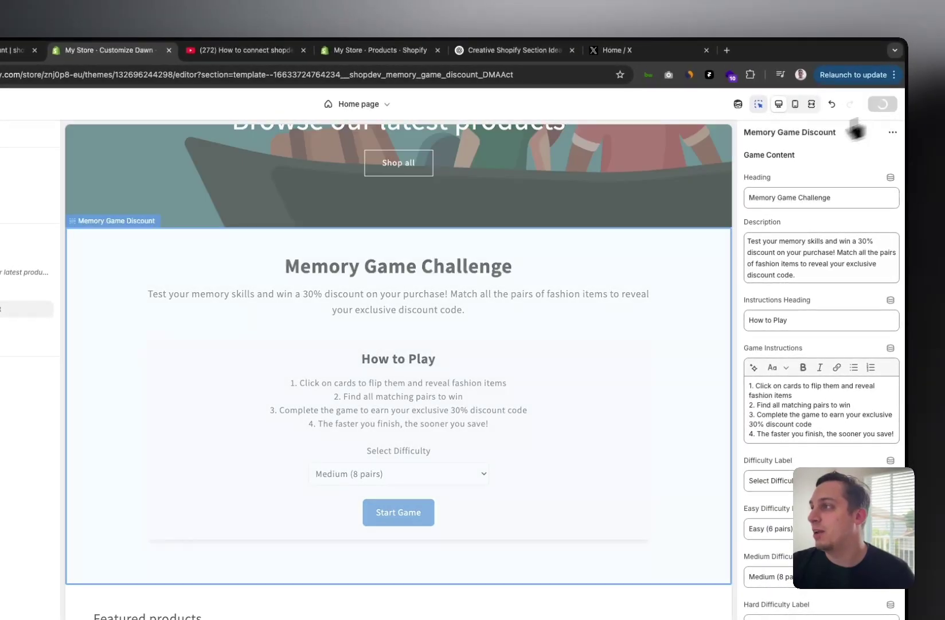
{"action": "scroll", "coordinate": [516, 201], "scroll_direction": "up", "scroll_amount": 5}
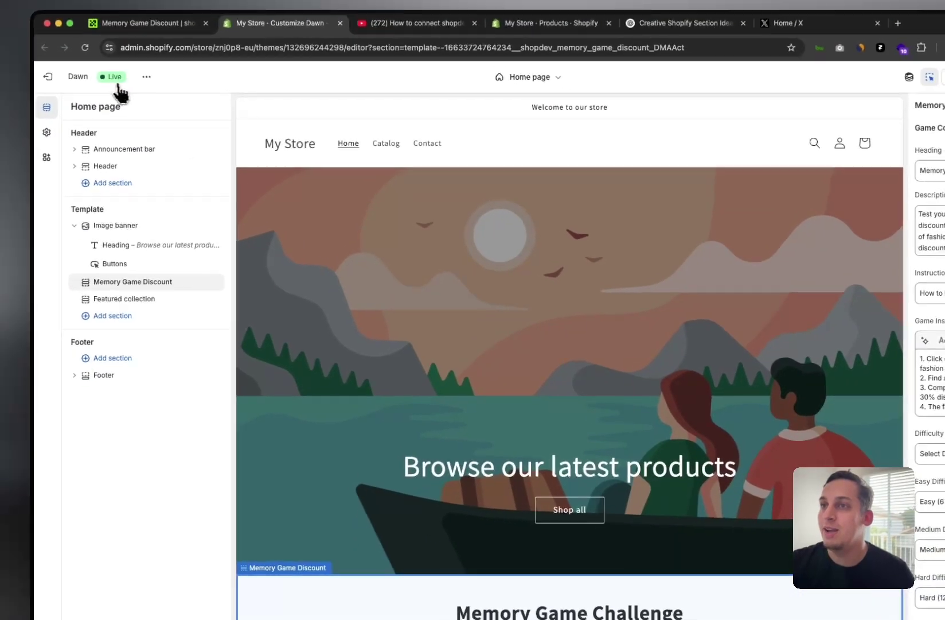
{"action": "left_click", "coordinate": [146, 76]}
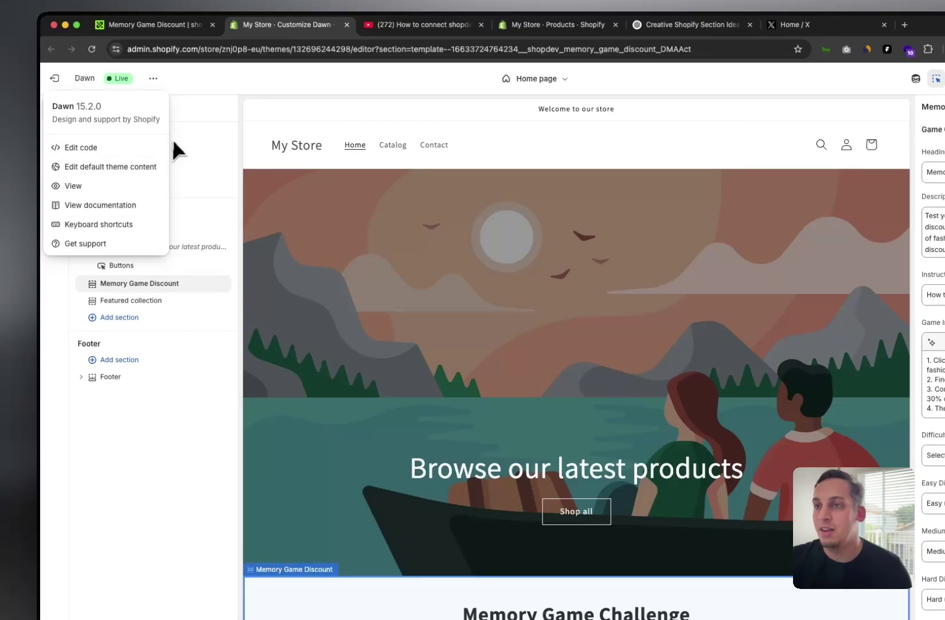
{"action": "left_click", "coordinate": [231, 103]}
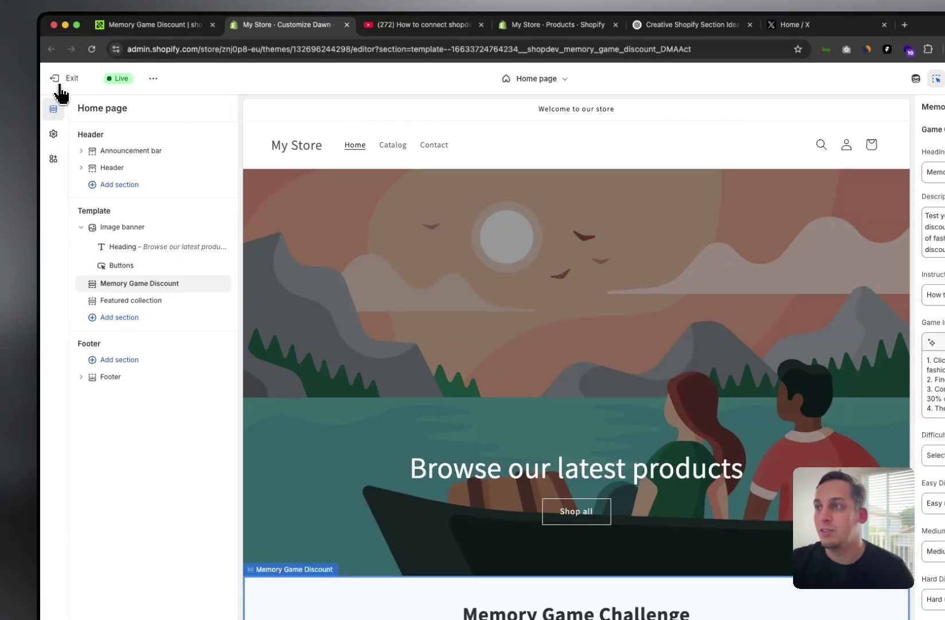
Copy the store's web address from Settings > General and load the live storefront in a new tab
{"action": "left_click", "coordinate": [55, 78]}
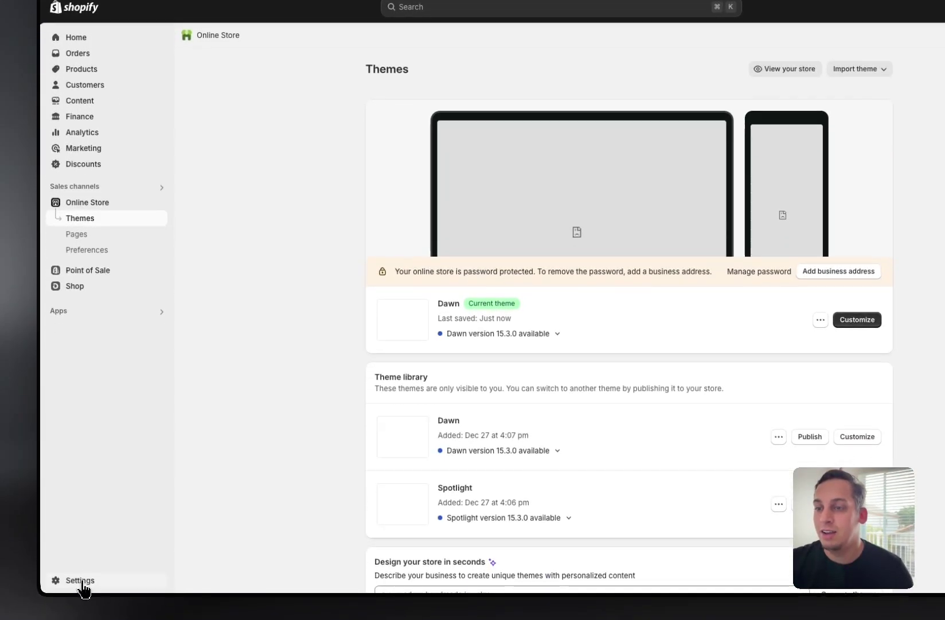
{"action": "left_click", "coordinate": [80, 579]}
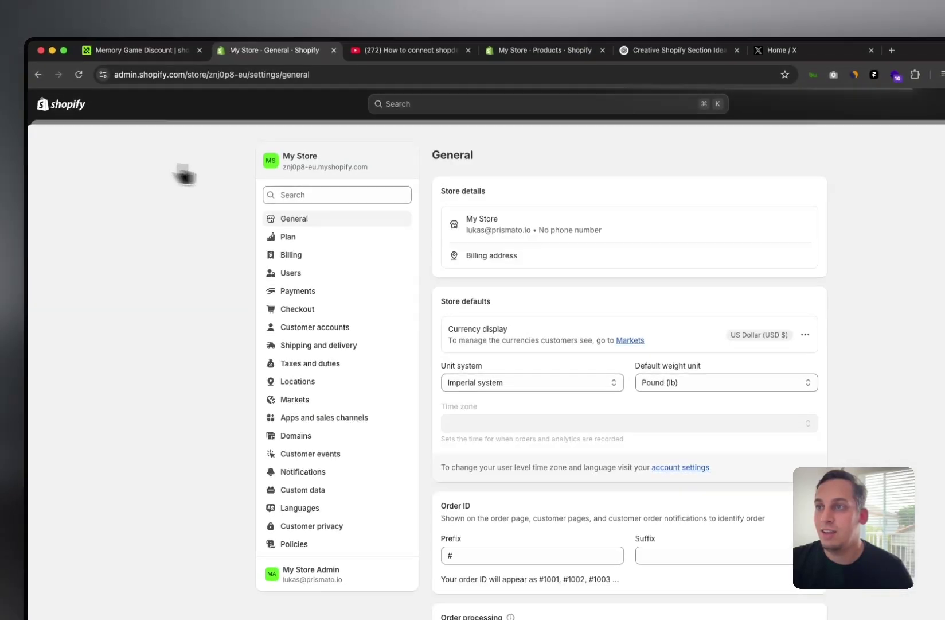
{"action": "left_click_drag", "start_coordinate": [369, 171], "coordinate": [284, 172]}
{"action": "key", "text": "ctrl+c"}
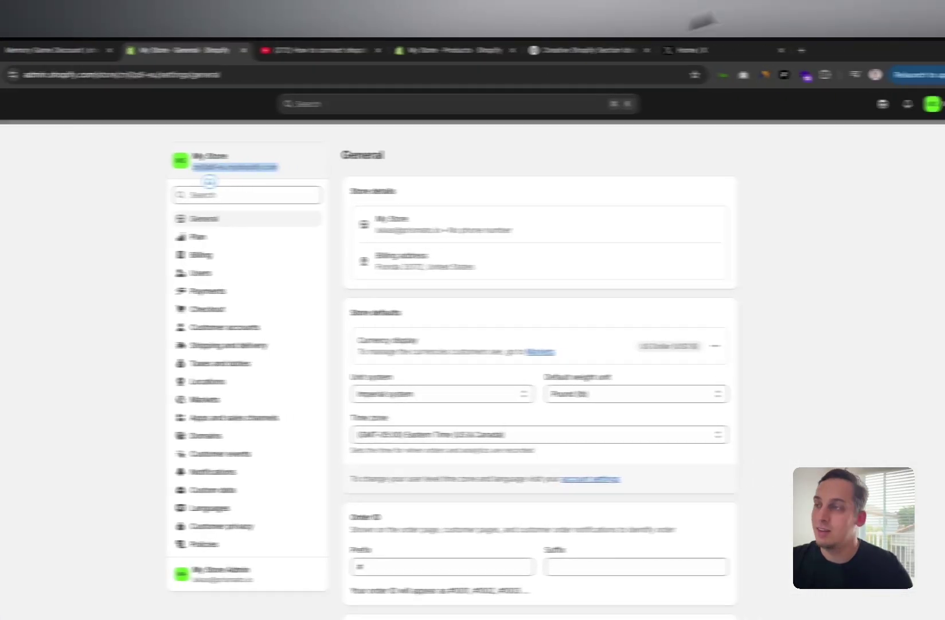
{"action": "left_click", "coordinate": [752, 50]}
{"action": "key", "text": "ctrl+v"}
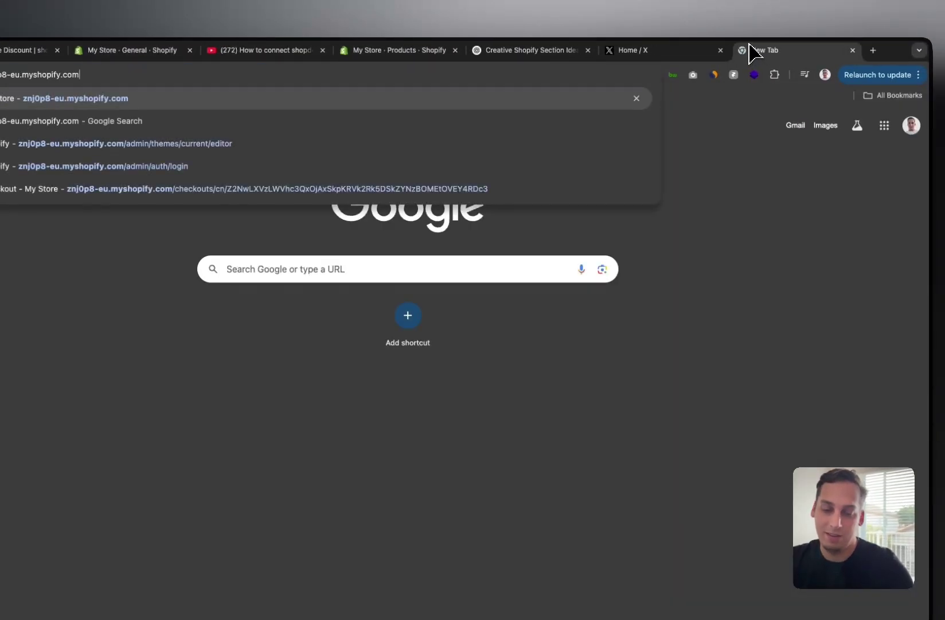
{"action": "key", "text": "Return"}
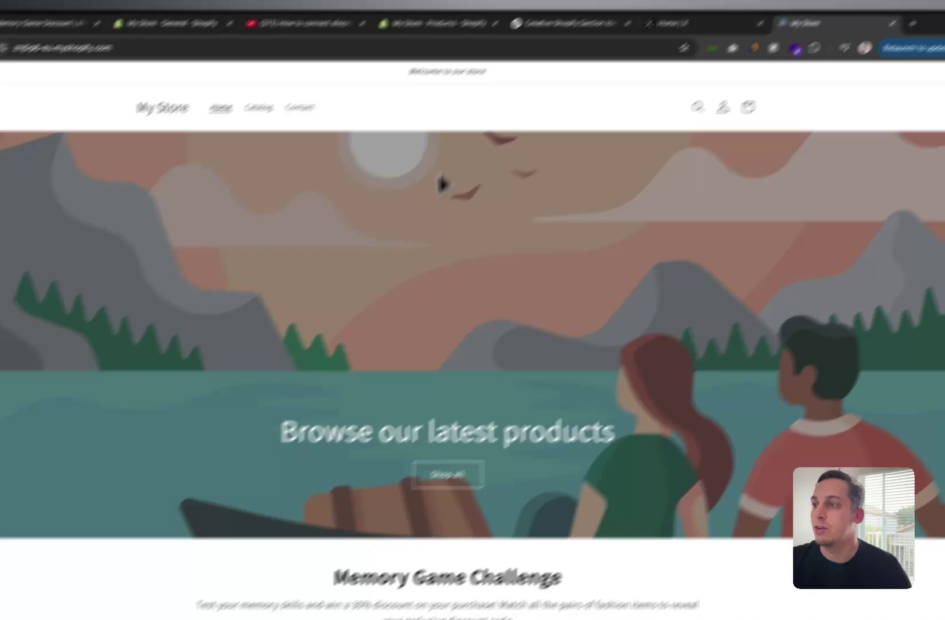
Start the memory game on Easy difficulty and flip four cards looking for matching pairs
{"action": "scroll", "coordinate": [454, 195], "scroll_direction": "down", "scroll_amount": 6}
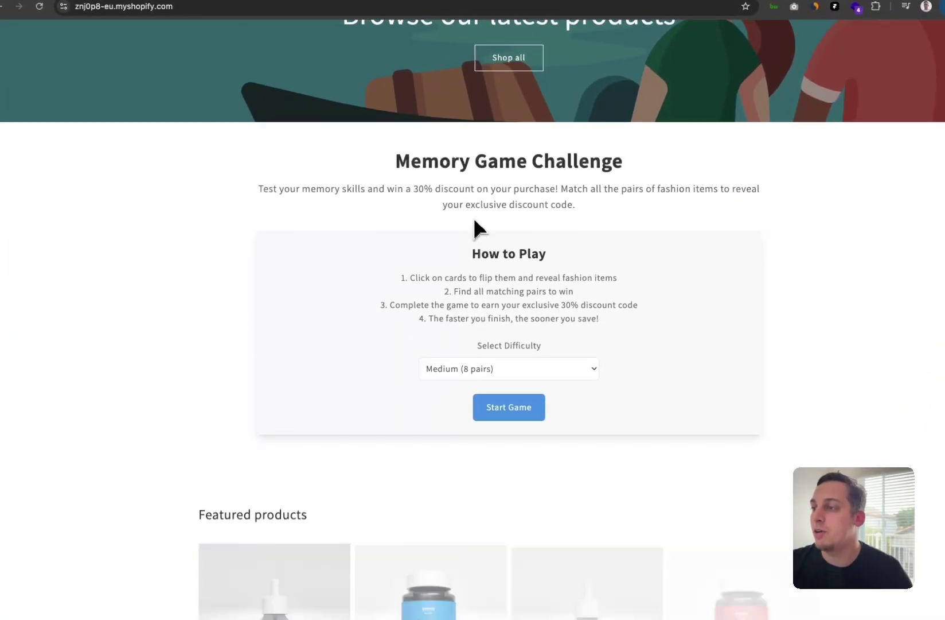
{"action": "left_click", "coordinate": [479, 370]}
{"action": "left_click", "coordinate": [475, 355]}
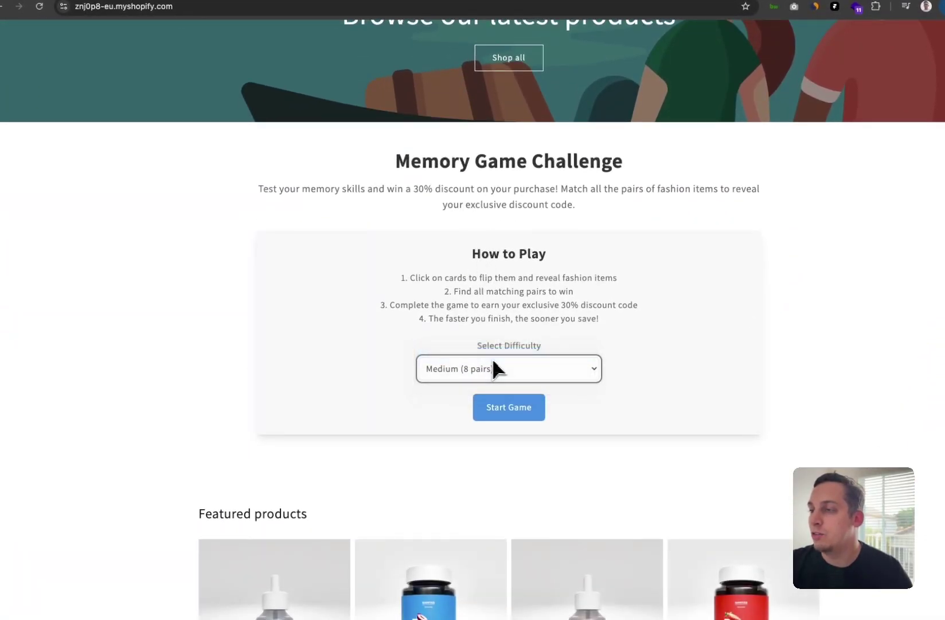
{"action": "left_click", "coordinate": [510, 413]}
{"action": "left_click", "coordinate": [404, 373]}
{"action": "left_click", "coordinate": [324, 370]}
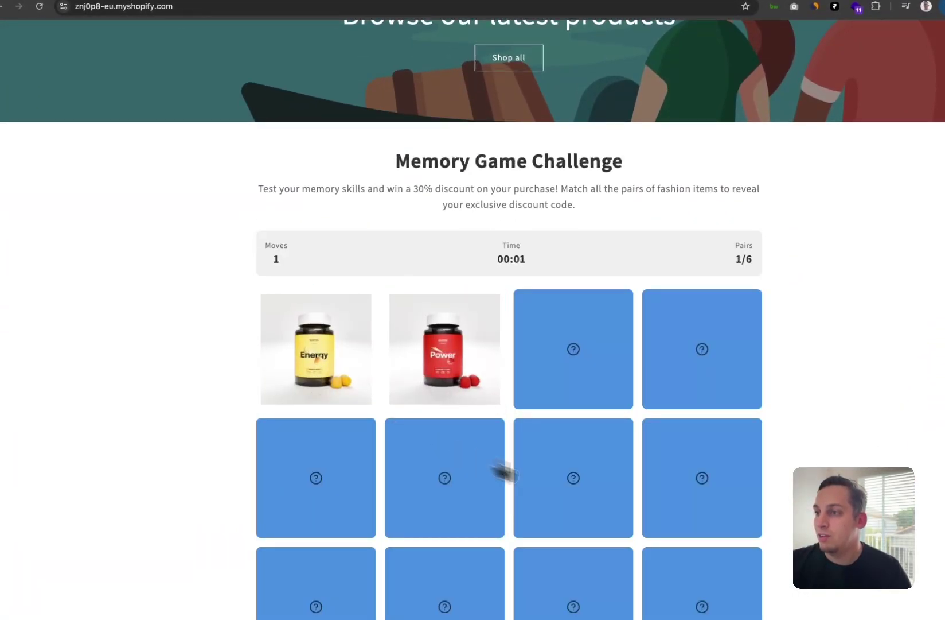
{"action": "left_click", "coordinate": [568, 463]}
{"action": "left_click", "coordinate": [537, 402]}
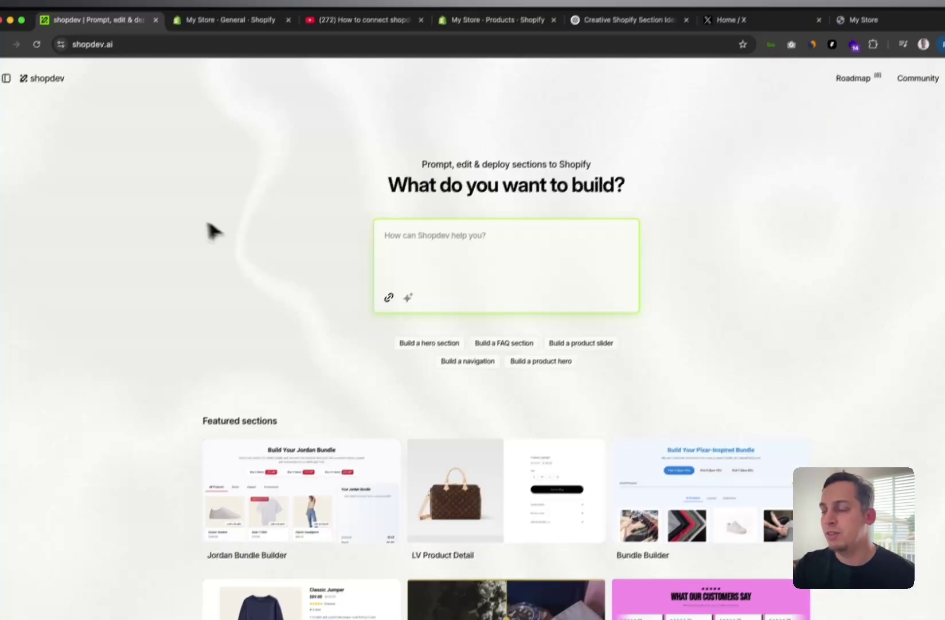
{"action": "scroll", "coordinate": [276, 355], "scroll_direction": "down", "scroll_amount": 3}
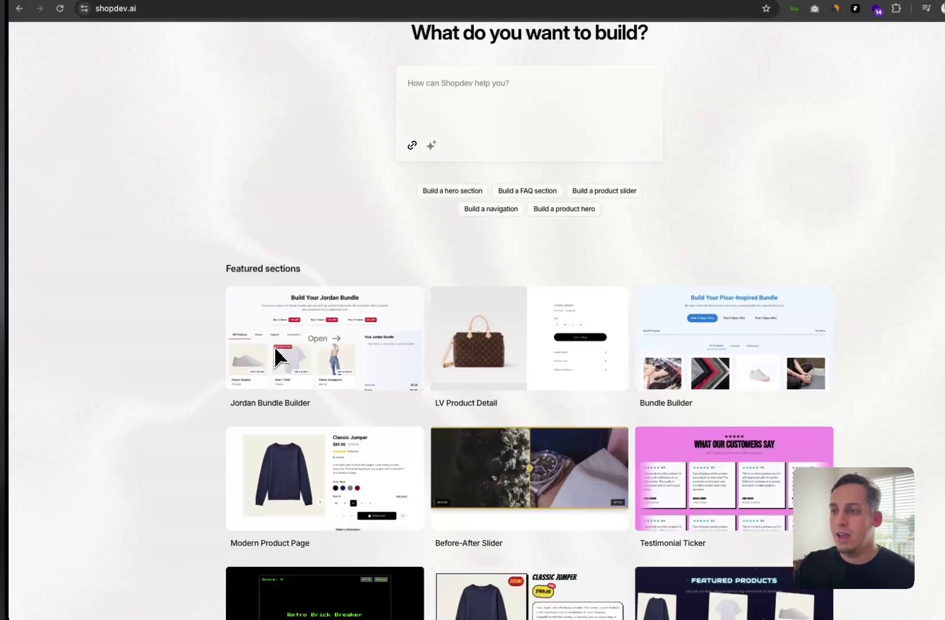
{"action": "scroll", "coordinate": [276, 356], "scroll_direction": "down", "scroll_amount": 5}
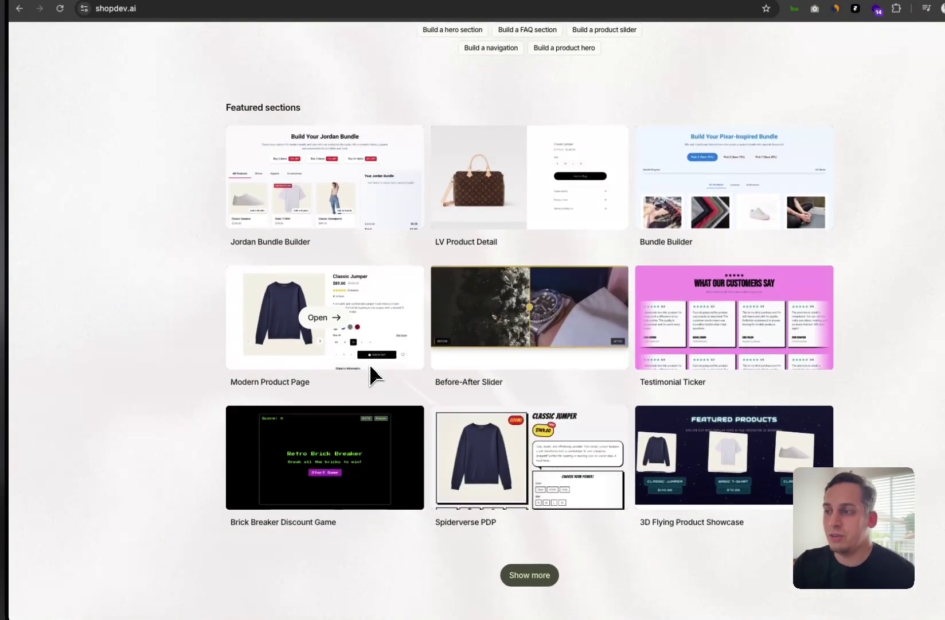